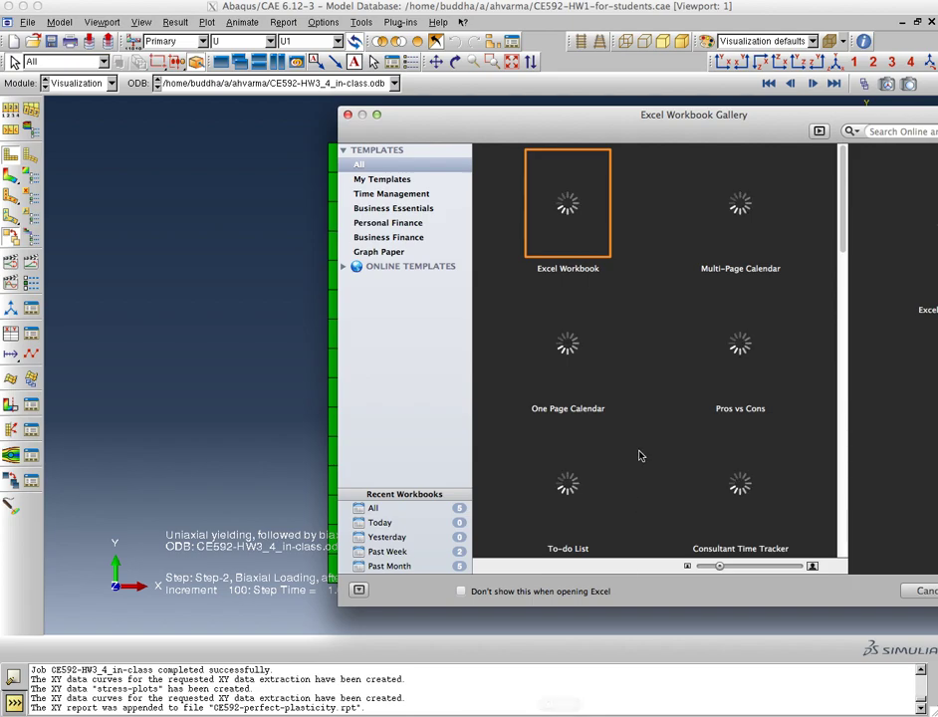
# Create a new workbook from the blank Excel Workbook template in the gallery.
pyautogui.moveTo(587, 124); pyautogui.dragTo(442, 113)
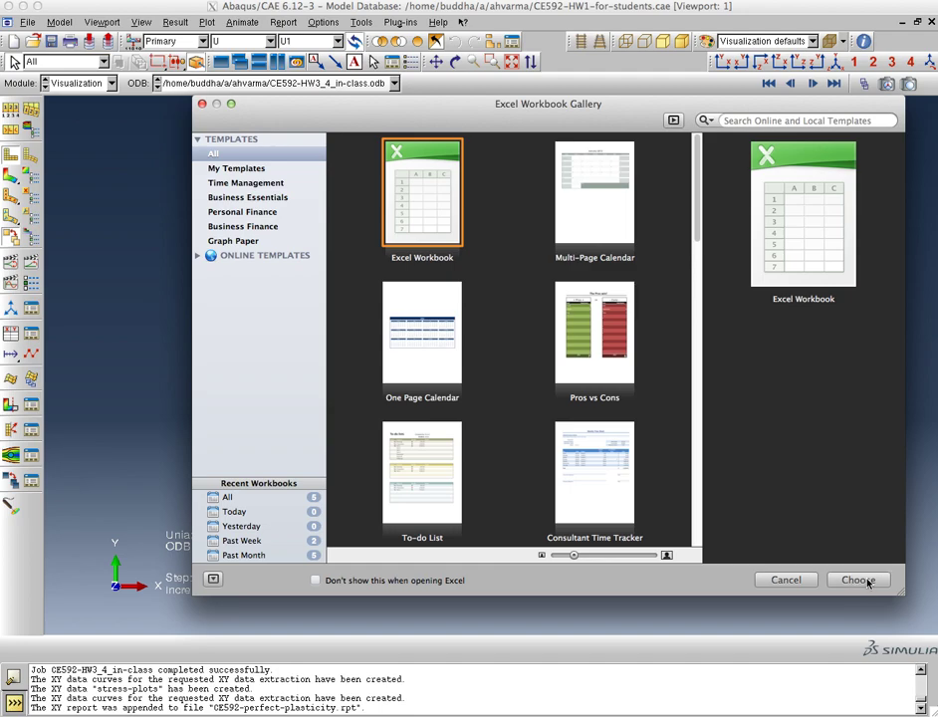
pyautogui.click(866, 581)
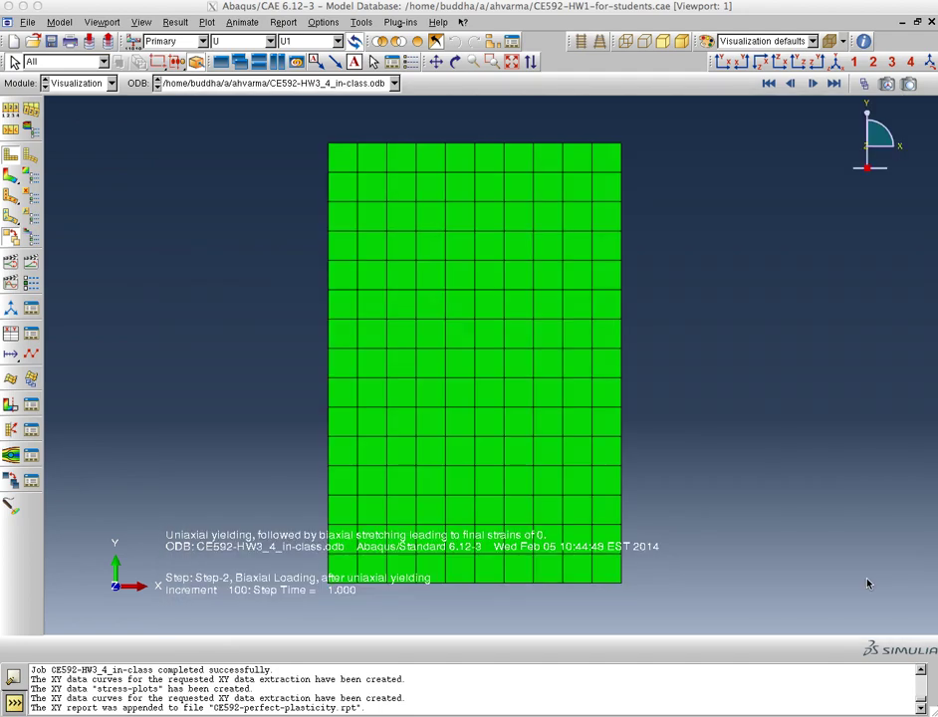
# Bring up the data import options from the File menu, then cancel them.
pyautogui.click(91, 3)
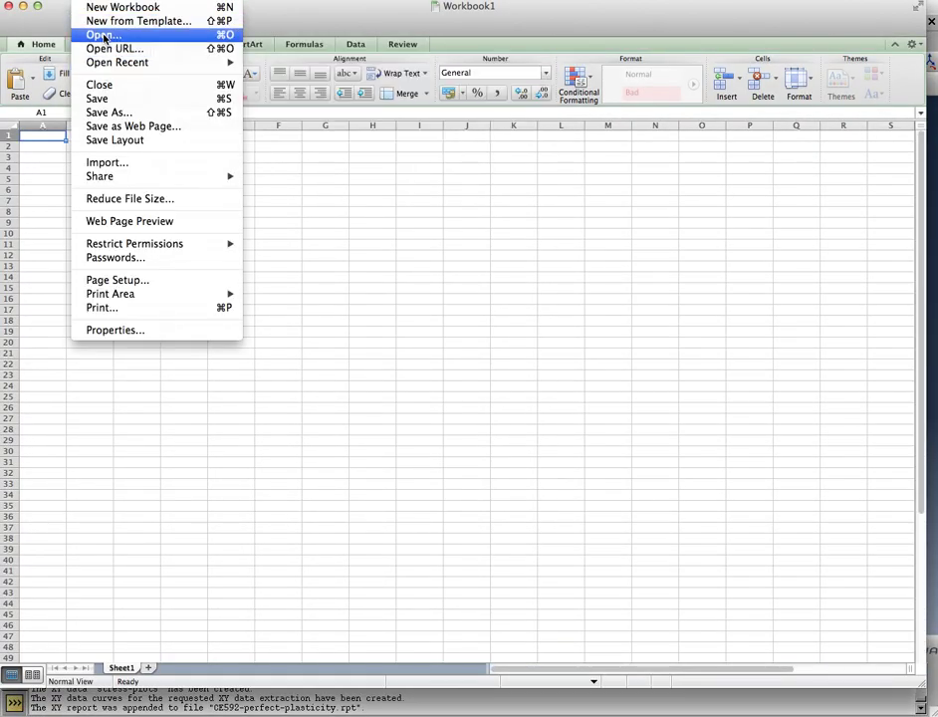
pyautogui.click(107, 162)
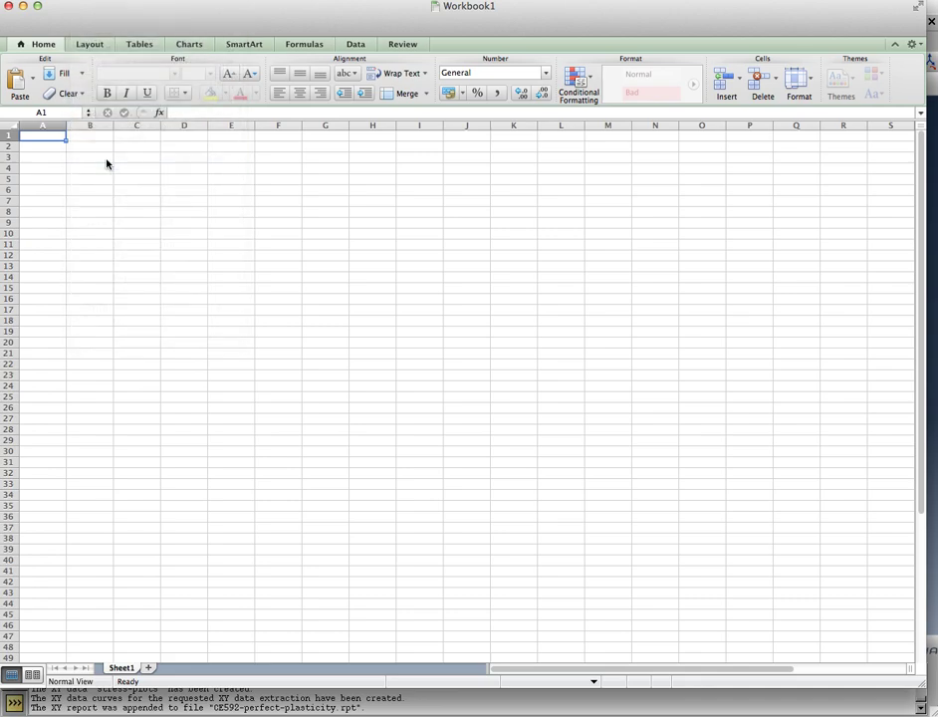
pyautogui.moveTo(598, 244); pyautogui.dragTo(322, 167)
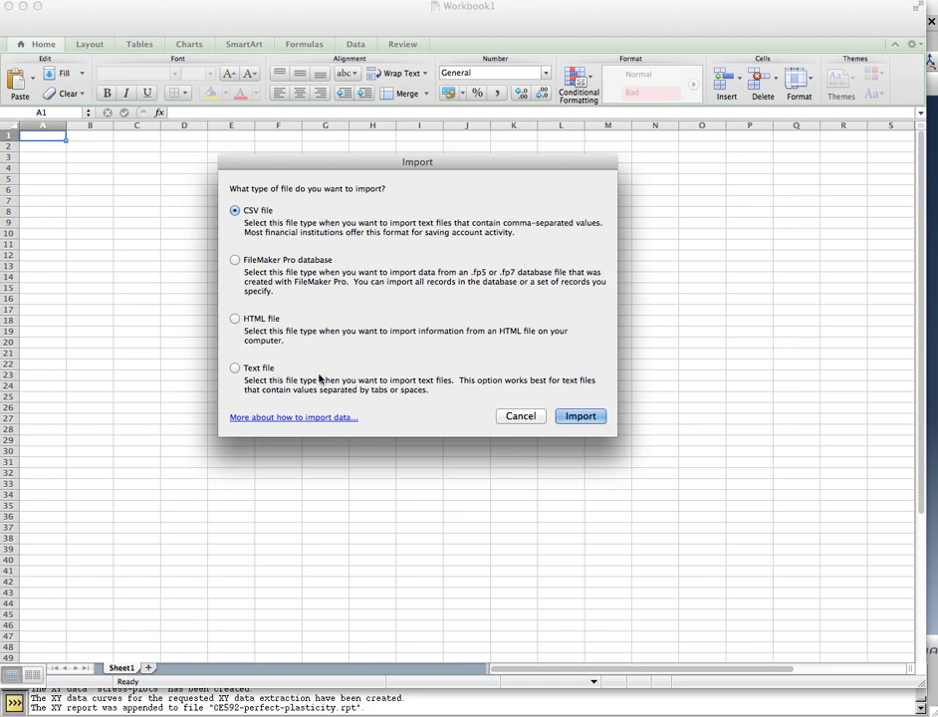
pyautogui.click(521, 416)
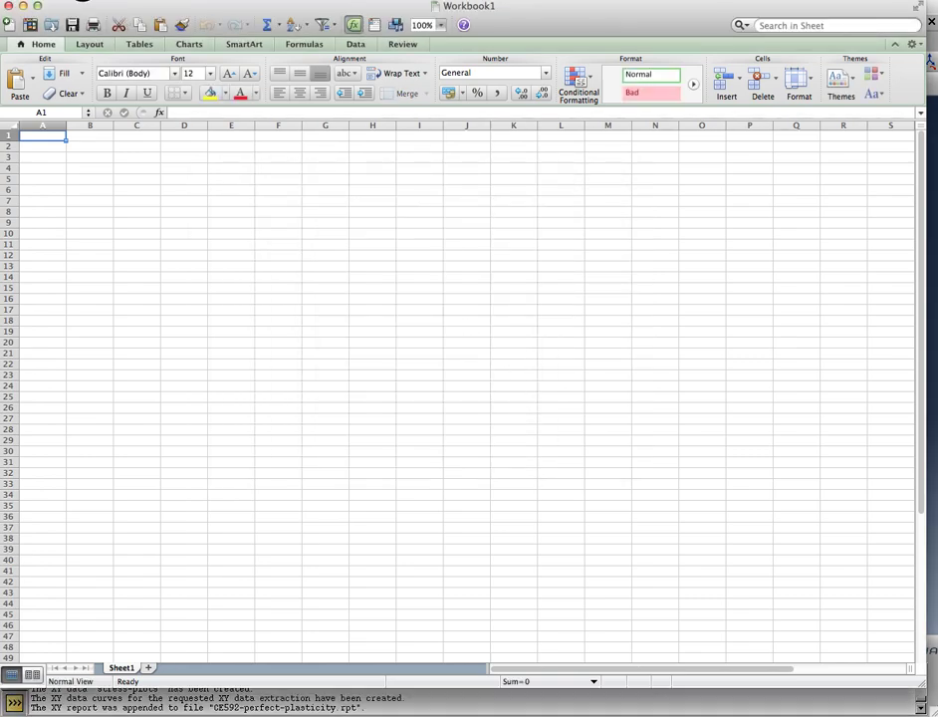
# Open CE592-perfect-plasticity.rpt from the Desktop with the file filter set to All Files.
pyautogui.click(66, 3)
pyautogui.click(100, 34)
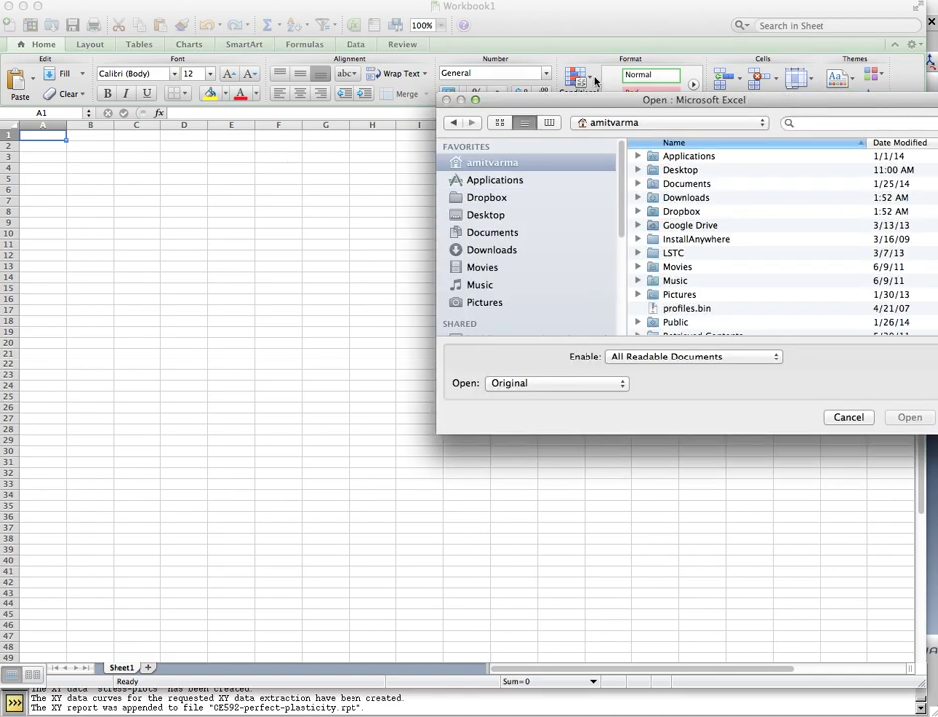
pyautogui.moveTo(601, 100); pyautogui.dragTo(409, 98)
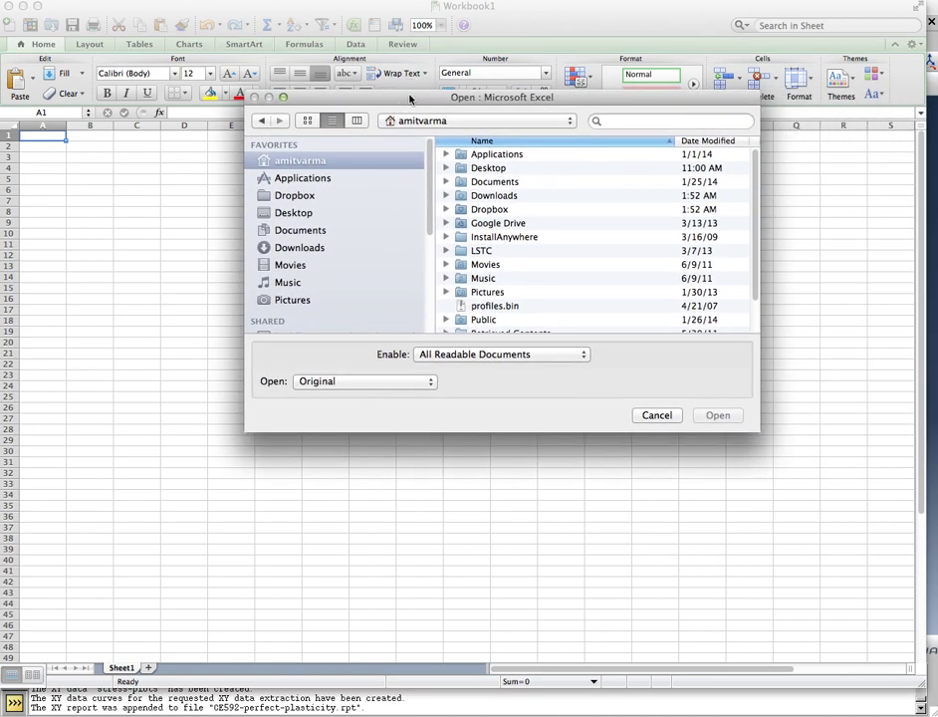
pyautogui.click(313, 214)
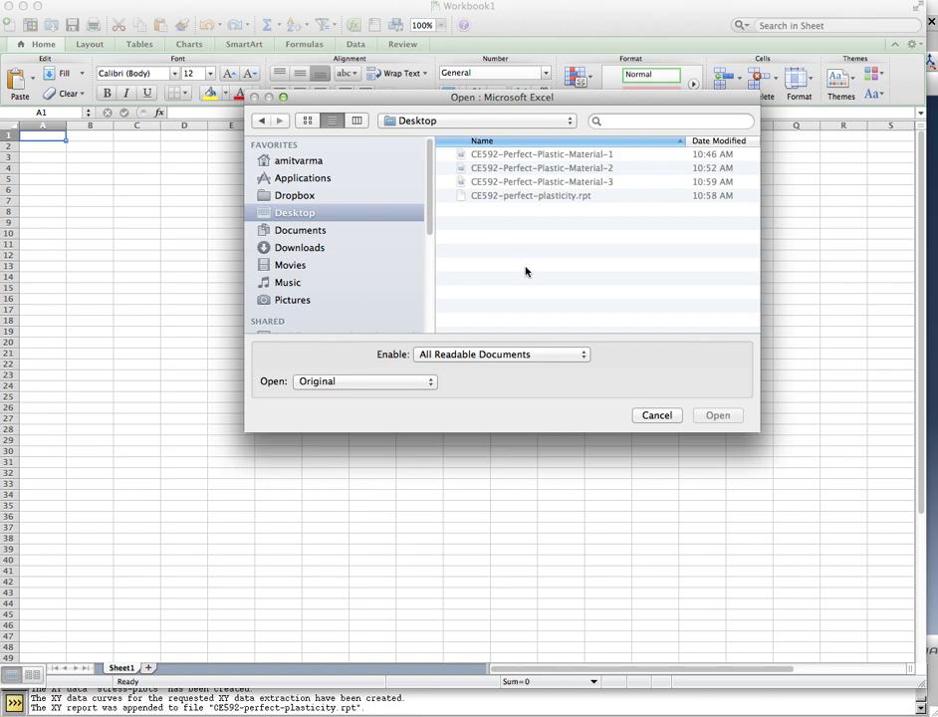
pyautogui.click(455, 355)
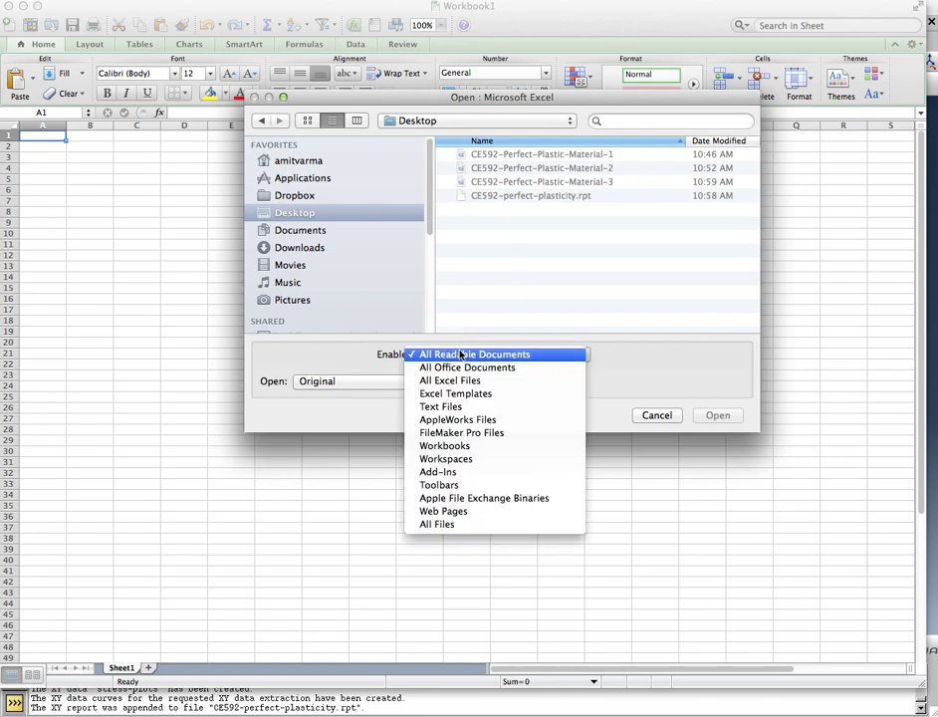
pyautogui.click(454, 528)
pyautogui.click(538, 196)
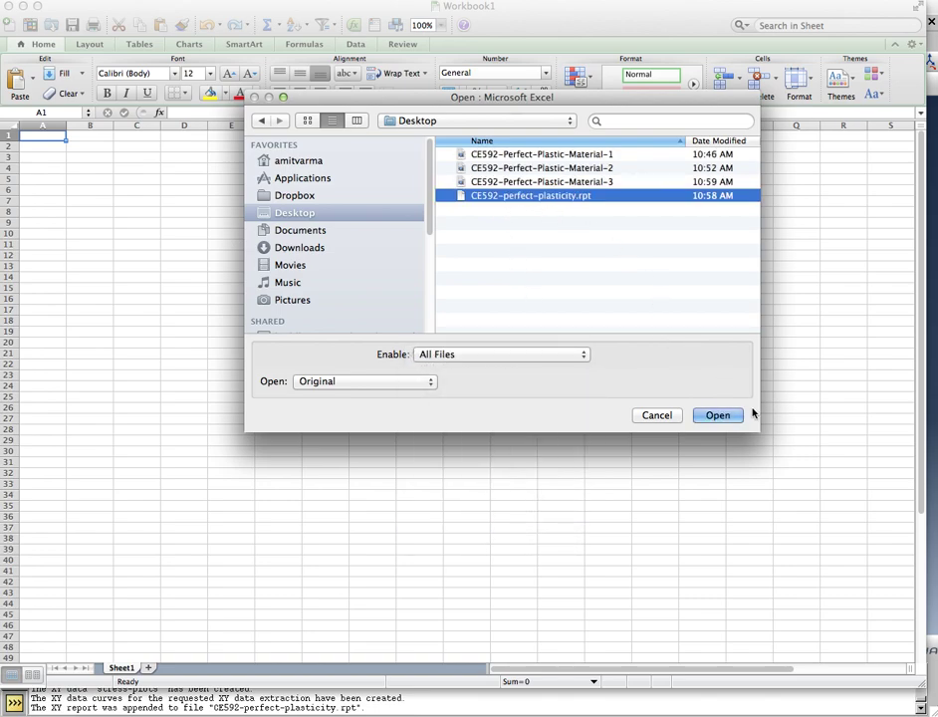
pyautogui.click(716, 415)
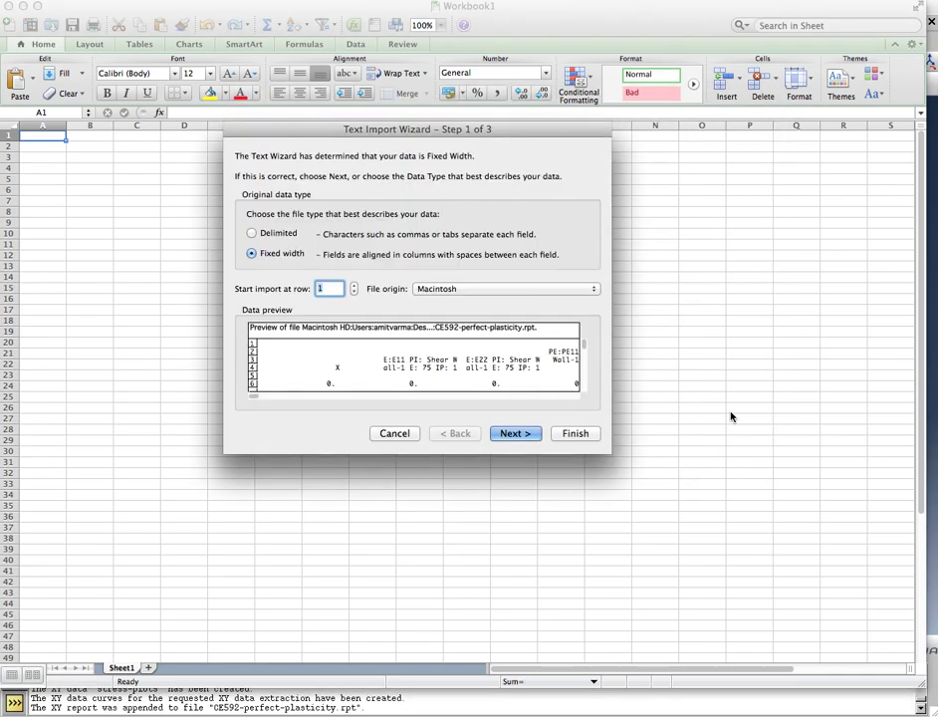
# Import the report as fixed-width columns, keeping default column breaks and General format.
pyautogui.click(524, 437)
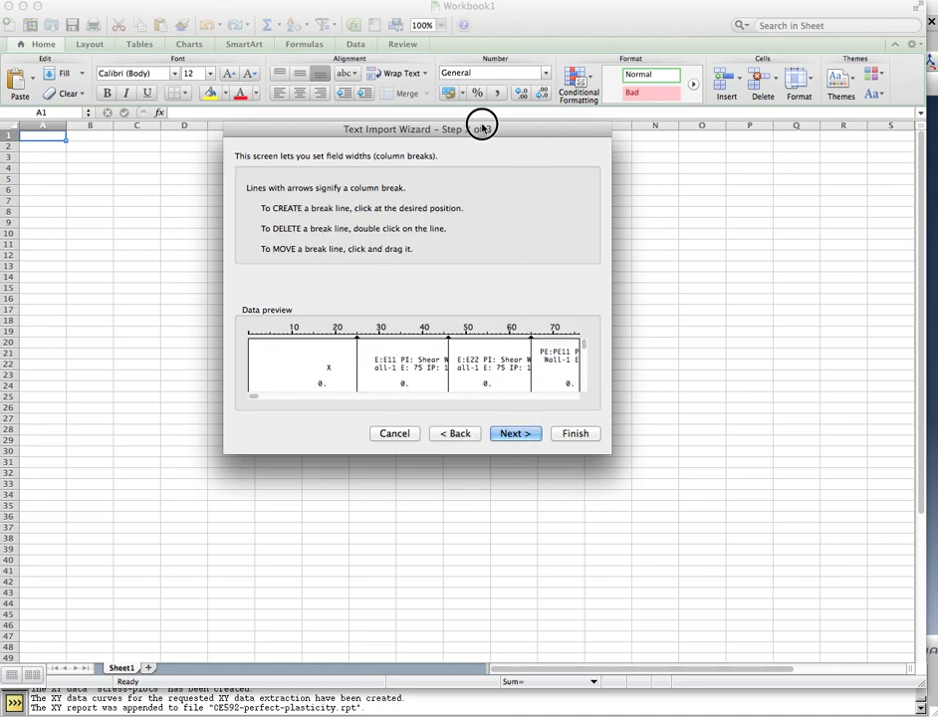
pyautogui.moveTo(481, 127); pyautogui.dragTo(356, 10)
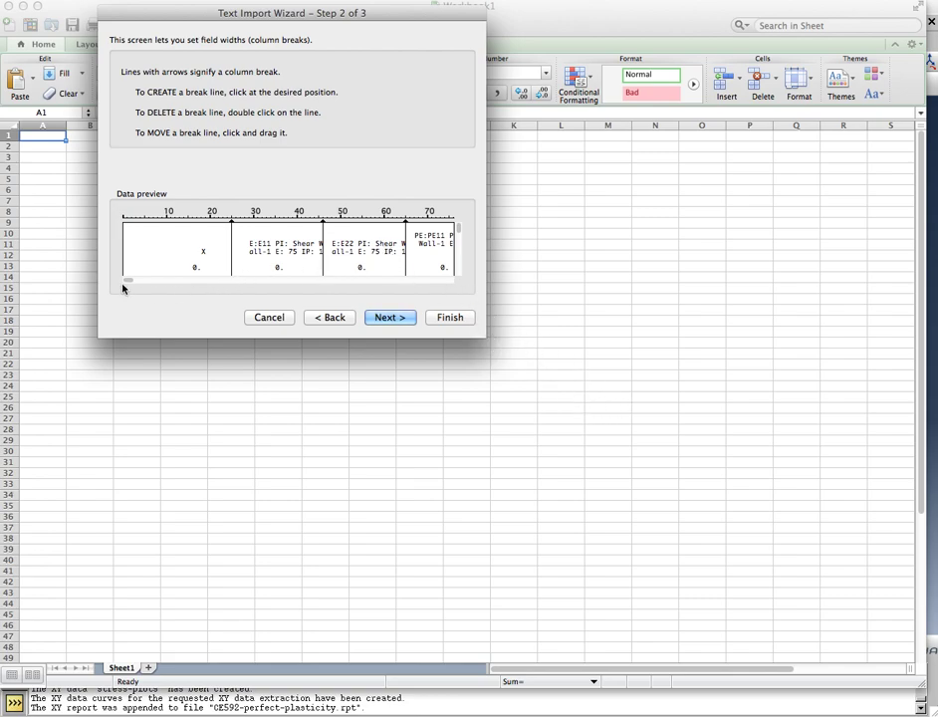
pyautogui.moveTo(125, 281); pyautogui.dragTo(299, 293)
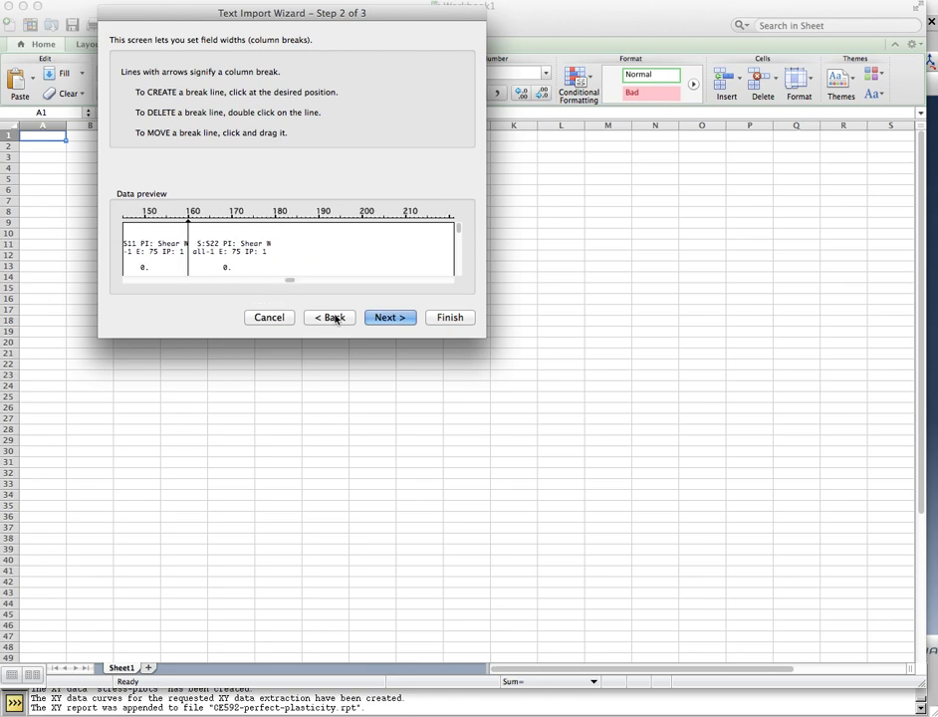
pyautogui.click(387, 317)
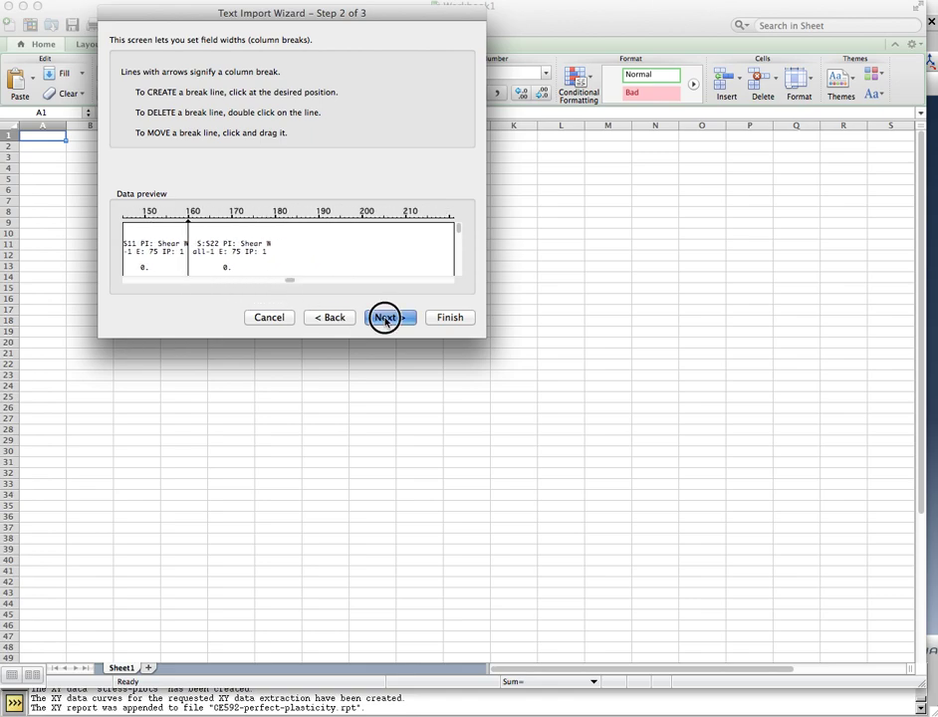
pyautogui.click(449, 317)
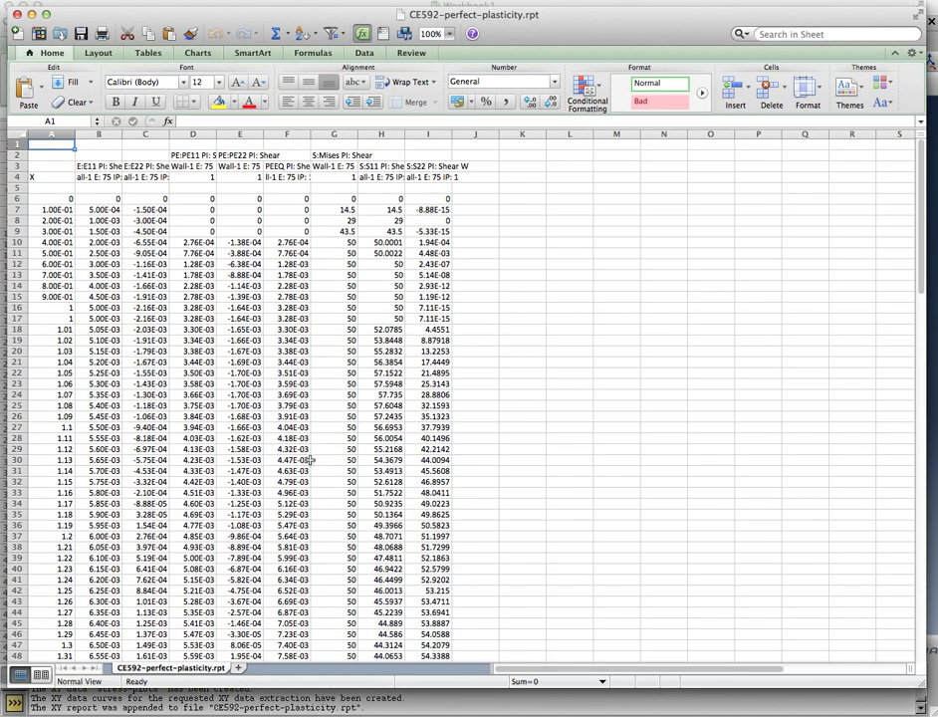
# Set every column on the sheet to width 14.50.
pyautogui.click(21, 132)
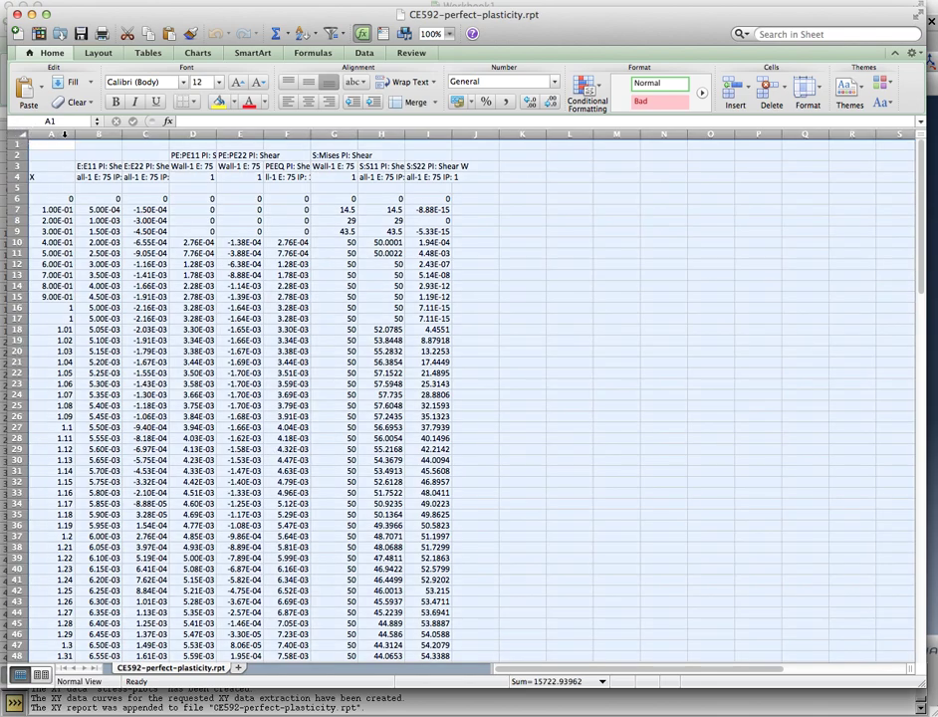
pyautogui.moveTo(71, 133); pyautogui.dragTo(88, 134)
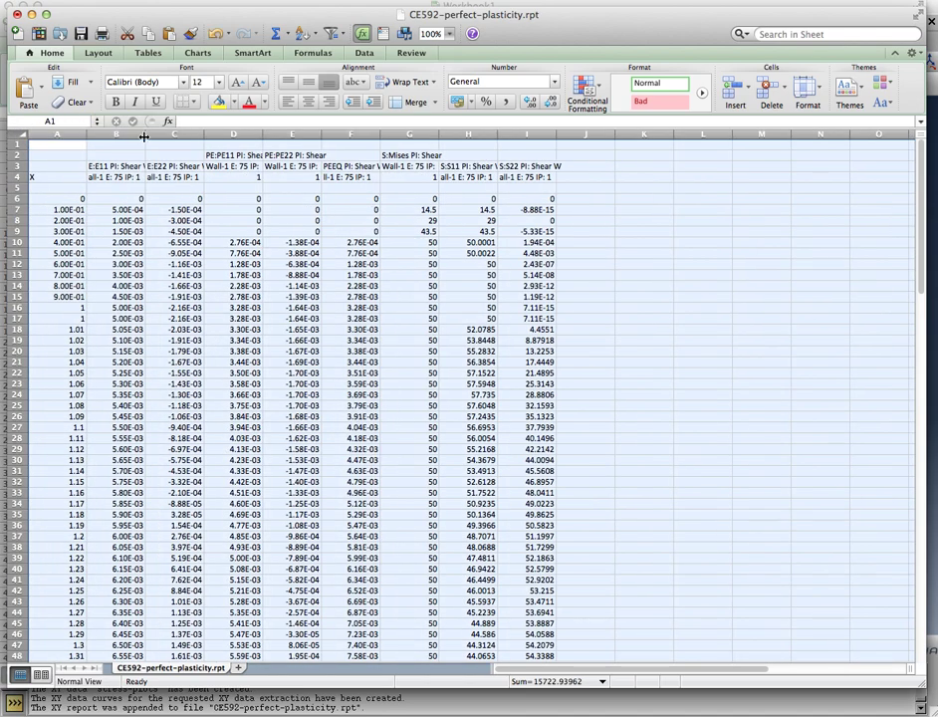
pyautogui.moveTo(149, 135); pyautogui.dragTo(160, 134)
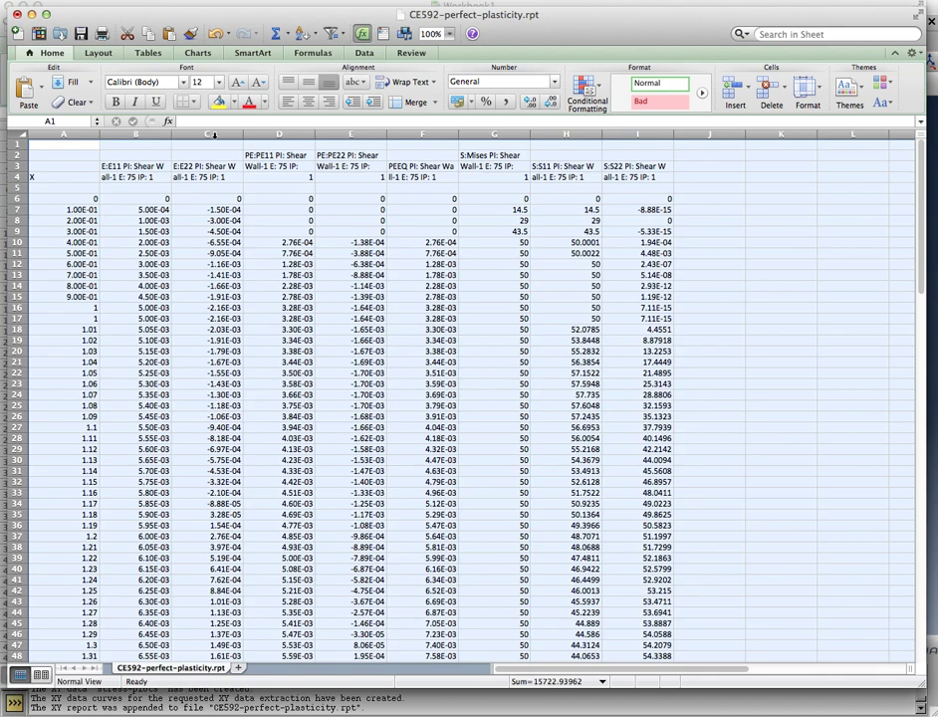
pyautogui.click(73, 178)
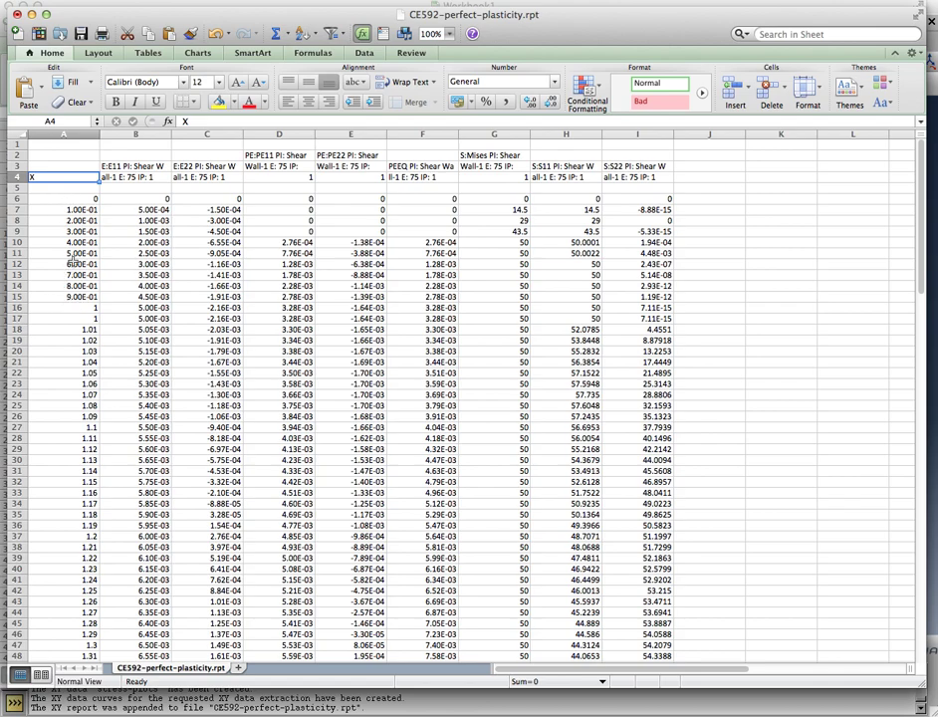
# Select the first-step data range A6:I16.
pyautogui.click(87, 201)
pyautogui.moveTo(86, 204); pyautogui.dragTo(634, 307)
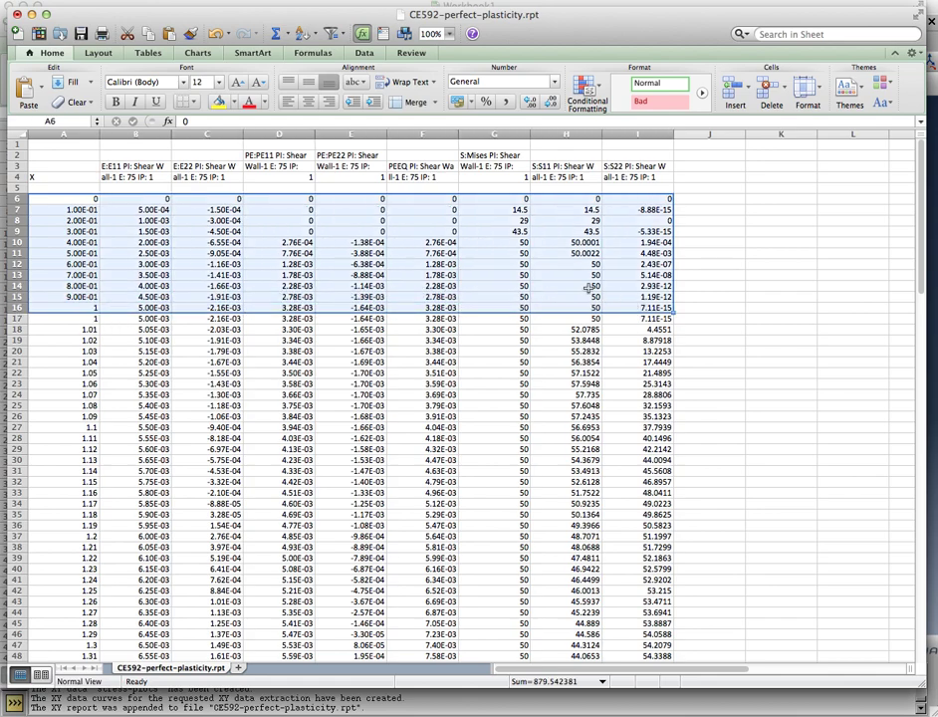
pyautogui.click(191, 101)
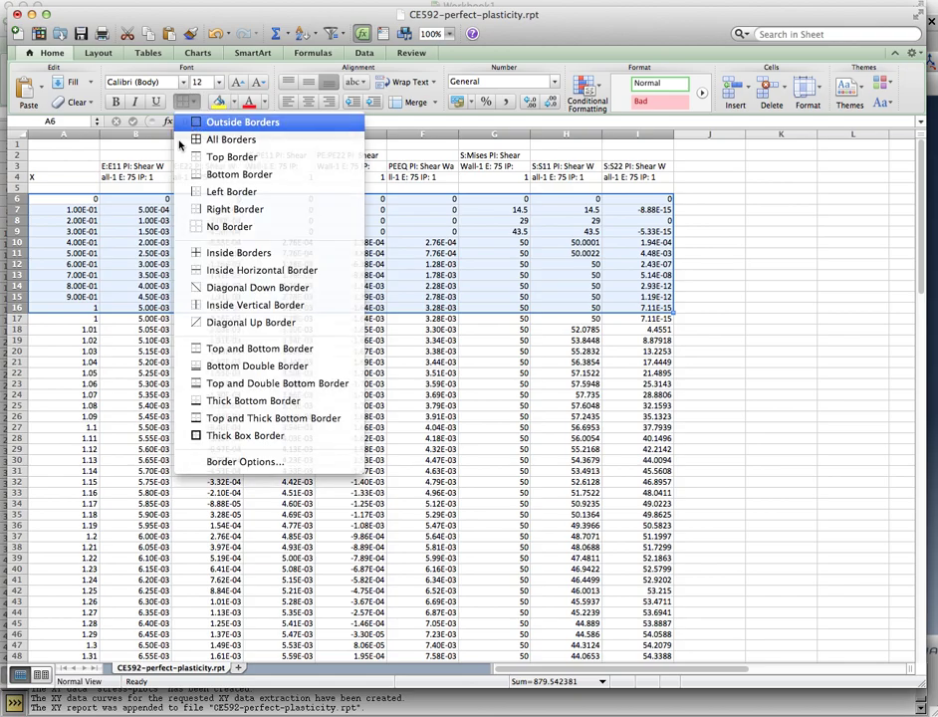
# Apply Outside Borders to A6:I16, then to A17:I117.
pyautogui.click(243, 121)
pyautogui.moveTo(64, 321); pyautogui.dragTo(71, 394)
pyautogui.scroll(-10, 71, 394)
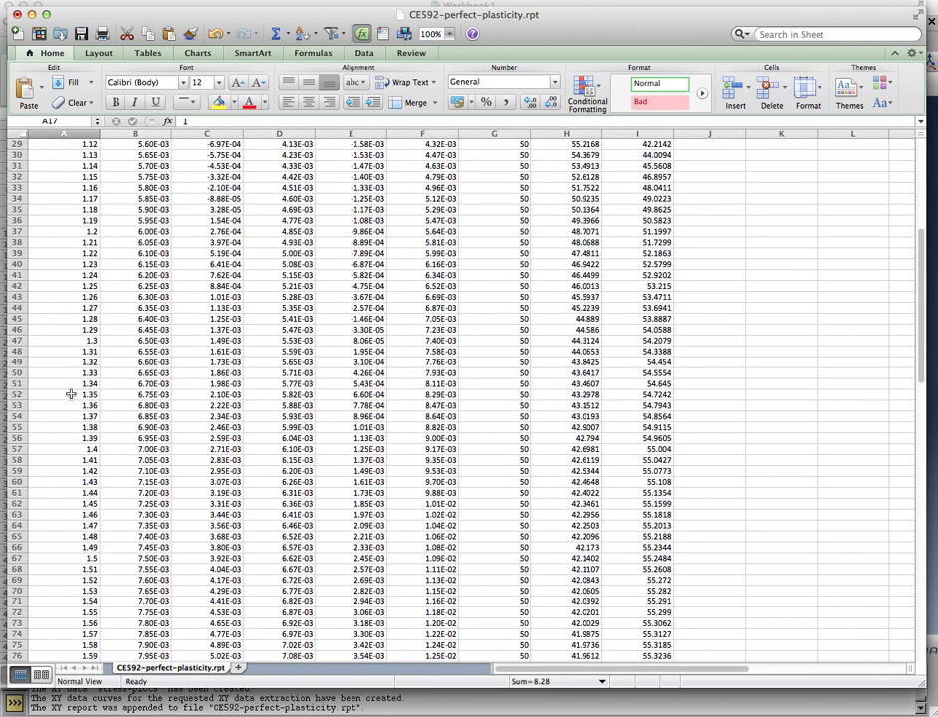
pyautogui.scroll(-15, 70, 394)
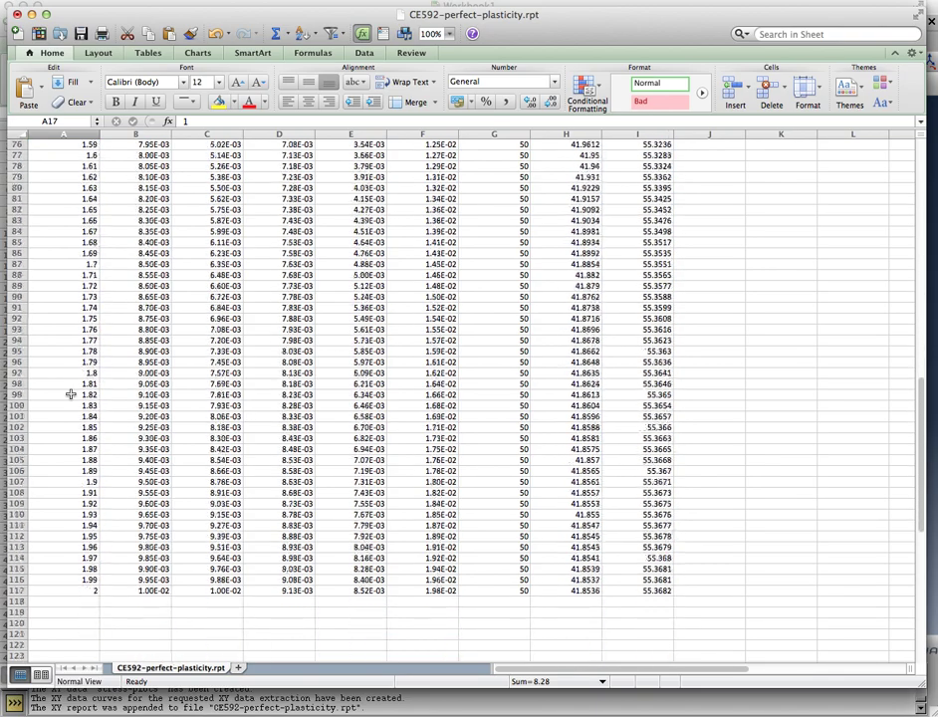
pyautogui.scroll(-2, 71, 394)
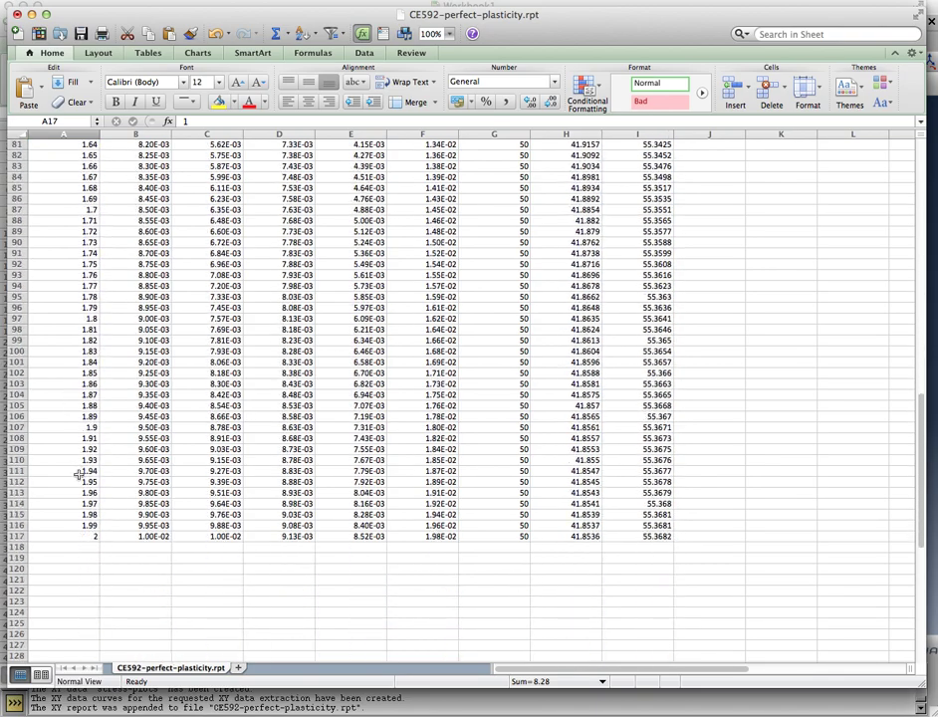
pyautogui.keyDown('shift'); pyautogui.click(660, 538); pyautogui.keyUp('shift')
pyautogui.scroll(20, 657, 527)
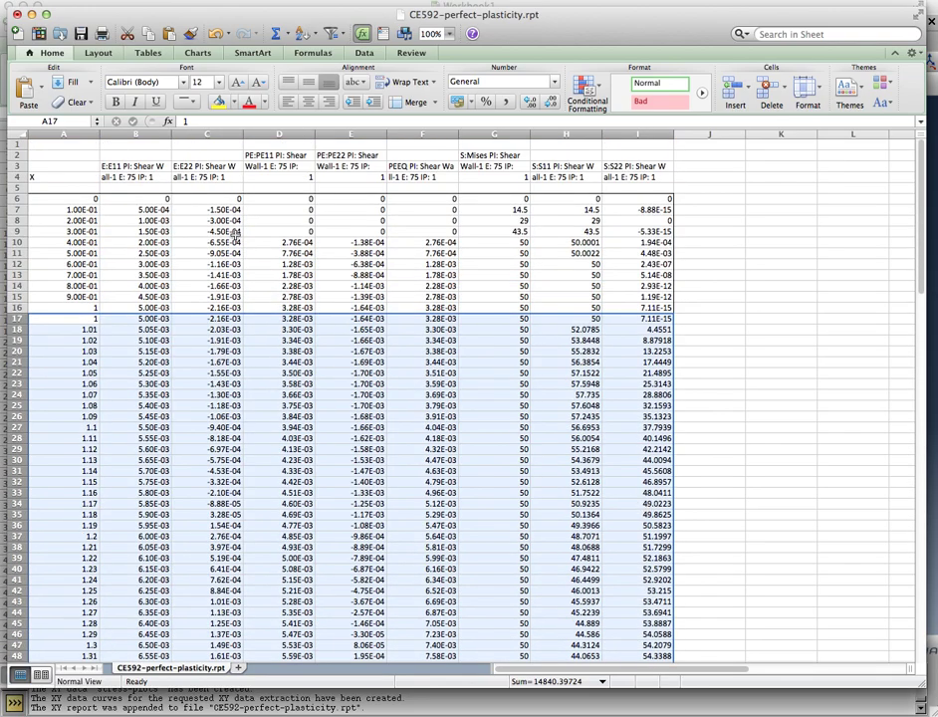
pyautogui.click(185, 101)
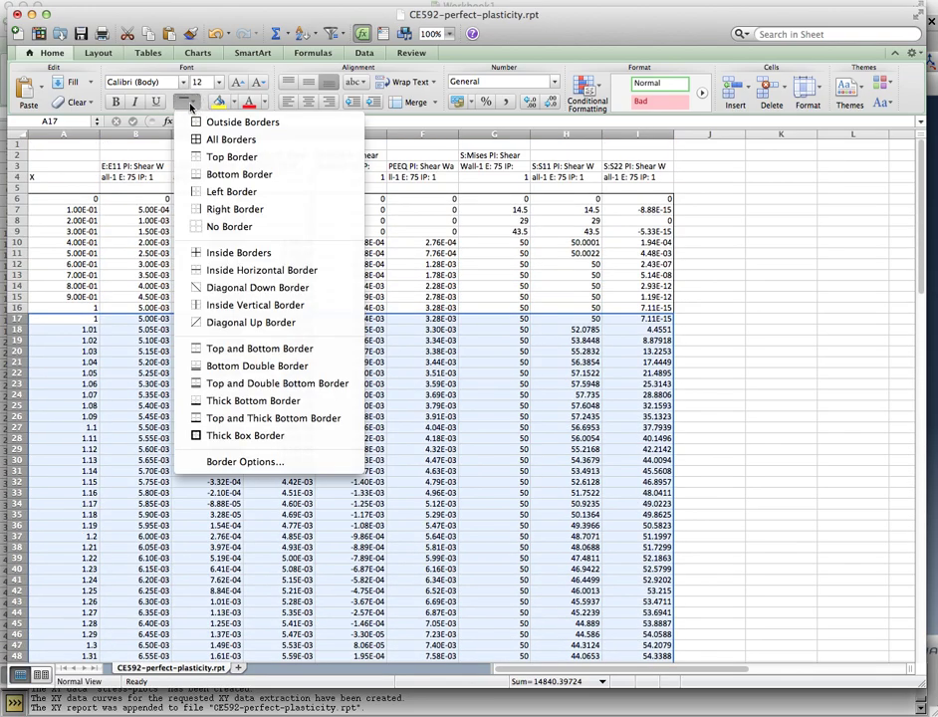
pyautogui.click(240, 122)
pyautogui.click(273, 264)
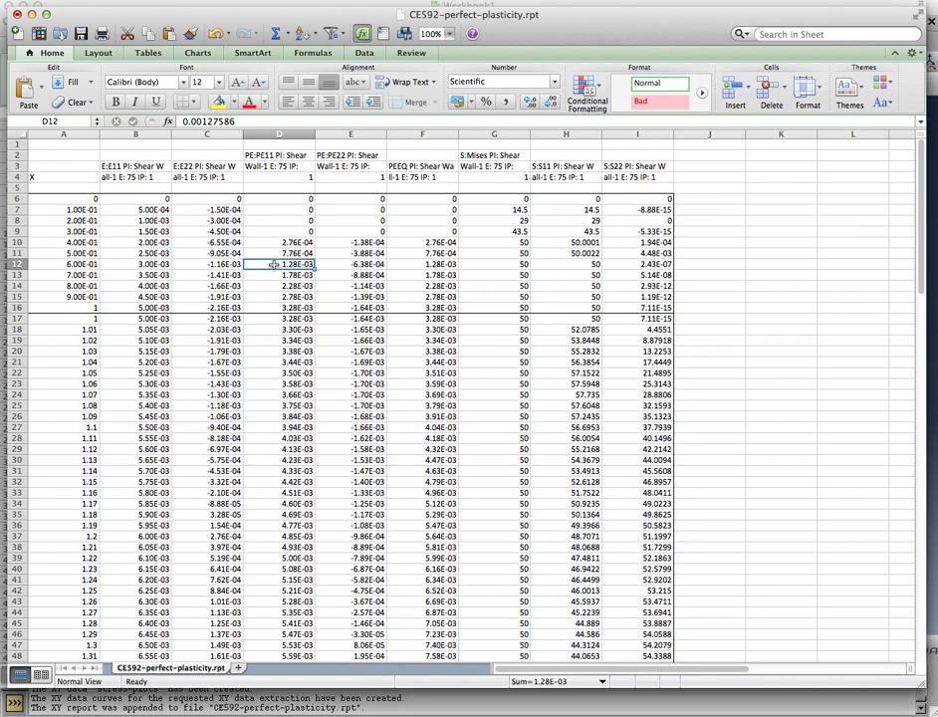
pyautogui.click(135, 168)
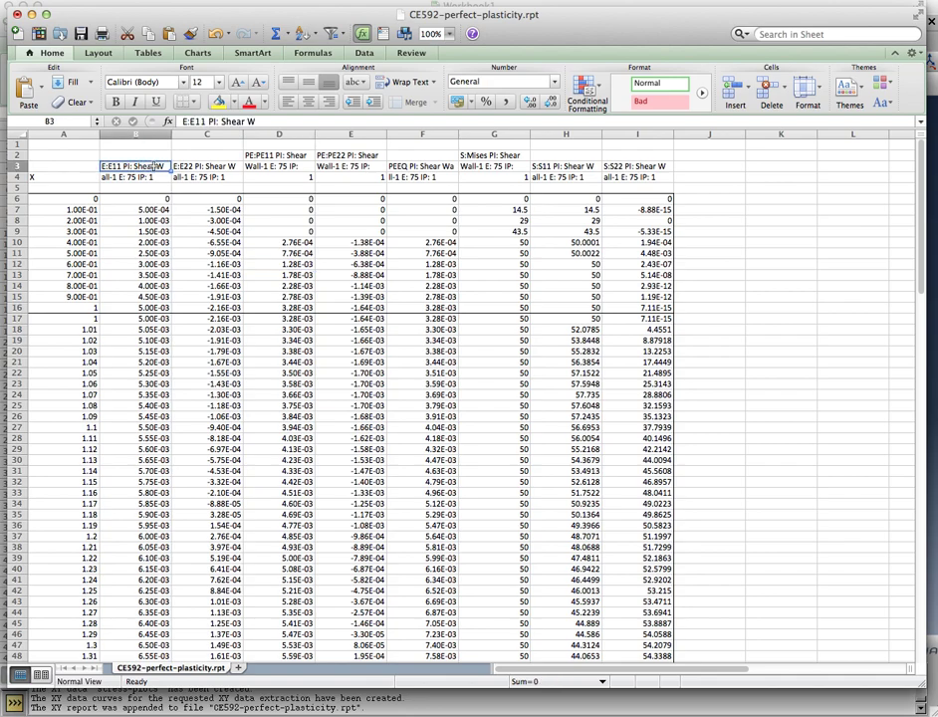
pyautogui.moveTo(127, 166); pyautogui.dragTo(195, 180)
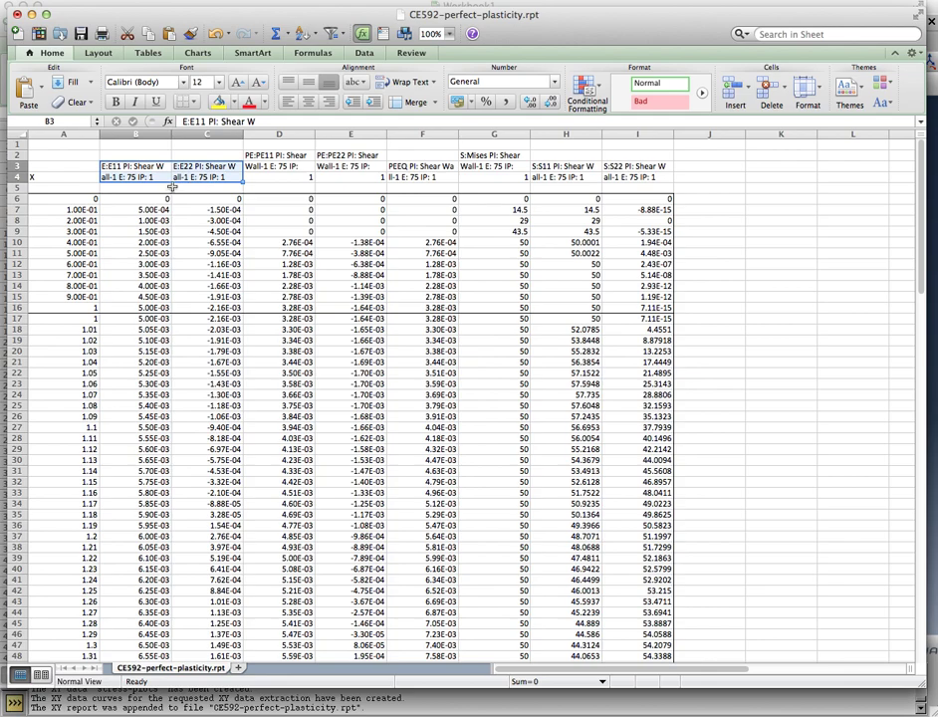
pyautogui.moveTo(269, 153); pyautogui.dragTo(273, 166)
pyautogui.moveTo(359, 159); pyautogui.dragTo(356, 169)
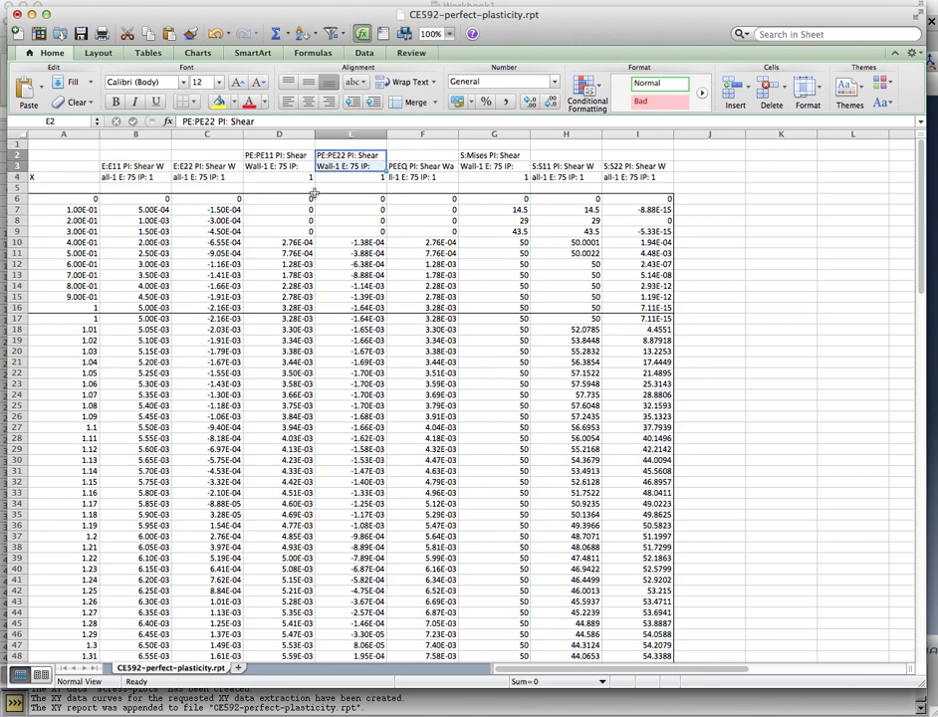
pyautogui.click(414, 132)
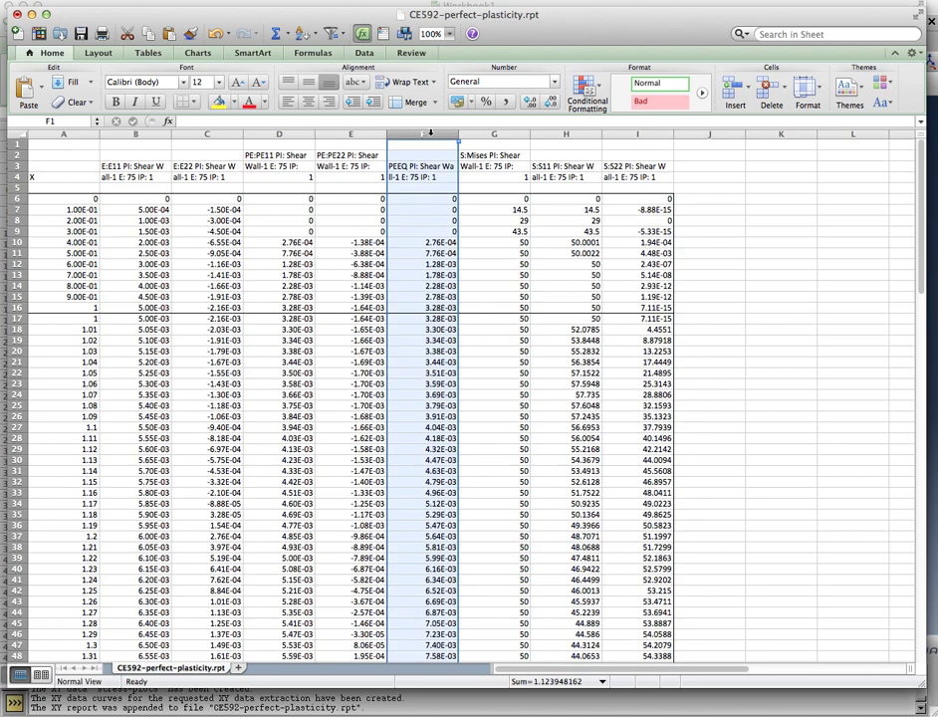
# Move the PEEQ column from F into column L.
pyautogui.press('super+c')
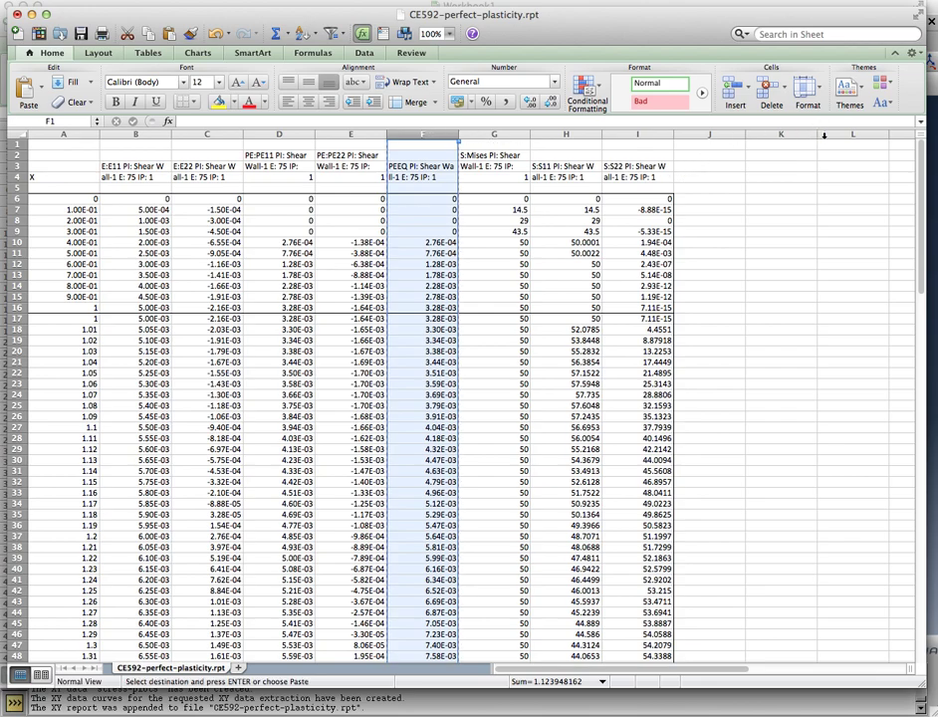
pyautogui.click(836, 133)
pyautogui.press('Return')
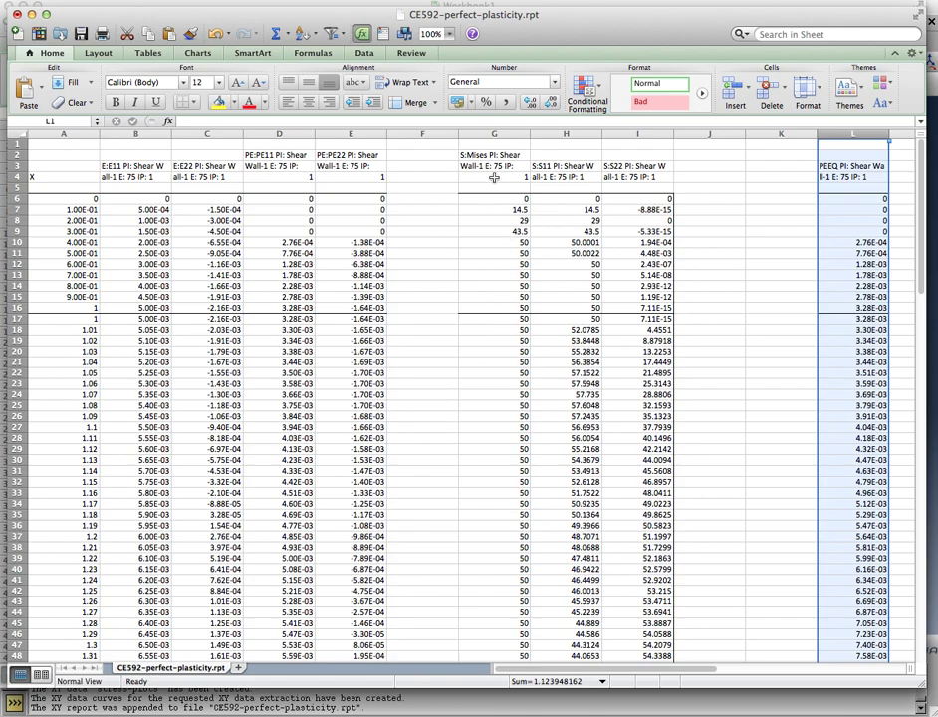
# Move the S:Mises stress column from G into column M.
pyautogui.click(495, 133)
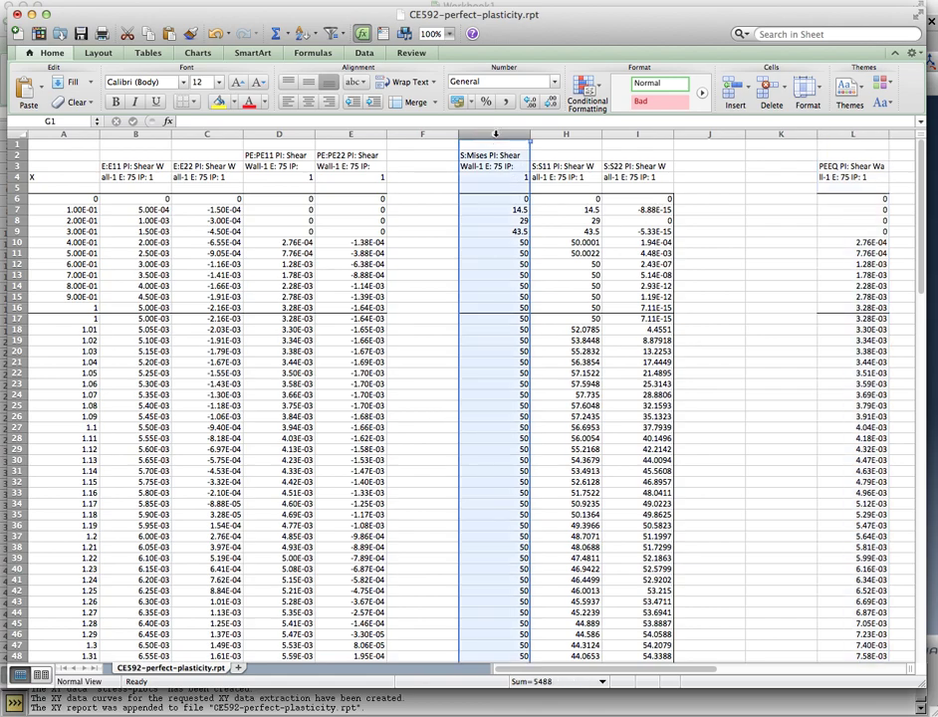
pyautogui.press('super+c')
pyautogui.click(903, 134)
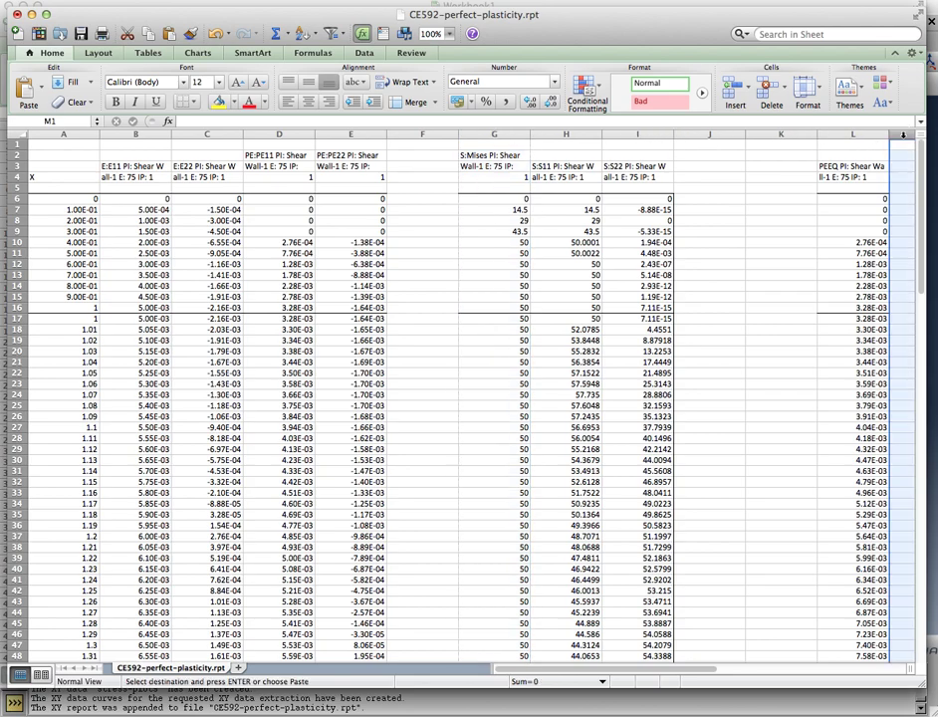
pyautogui.press('Return')
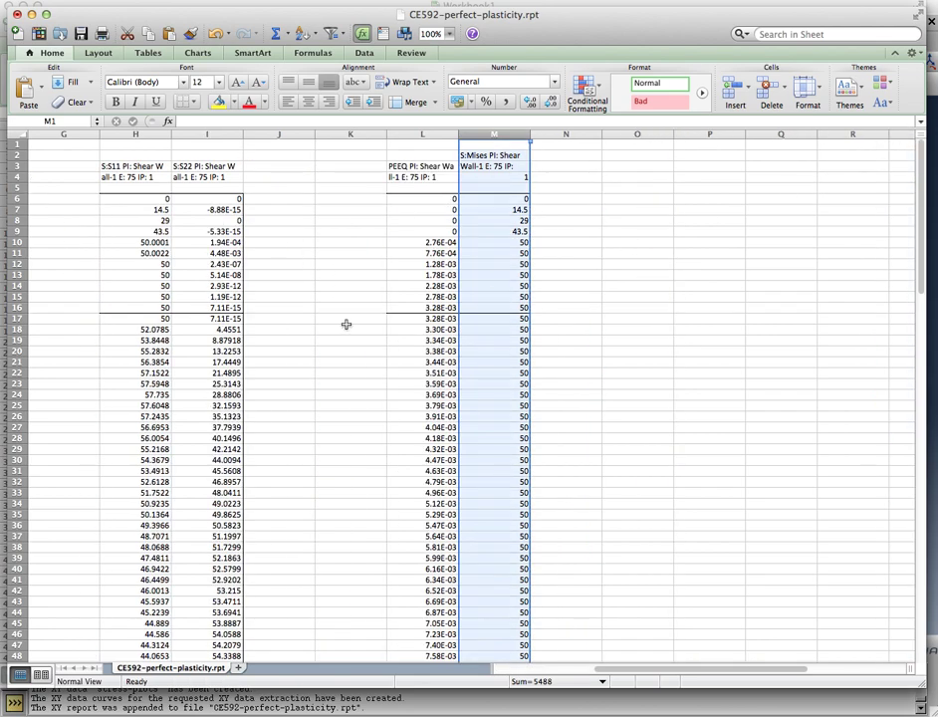
pyautogui.hscroll(-6, 359, 321)
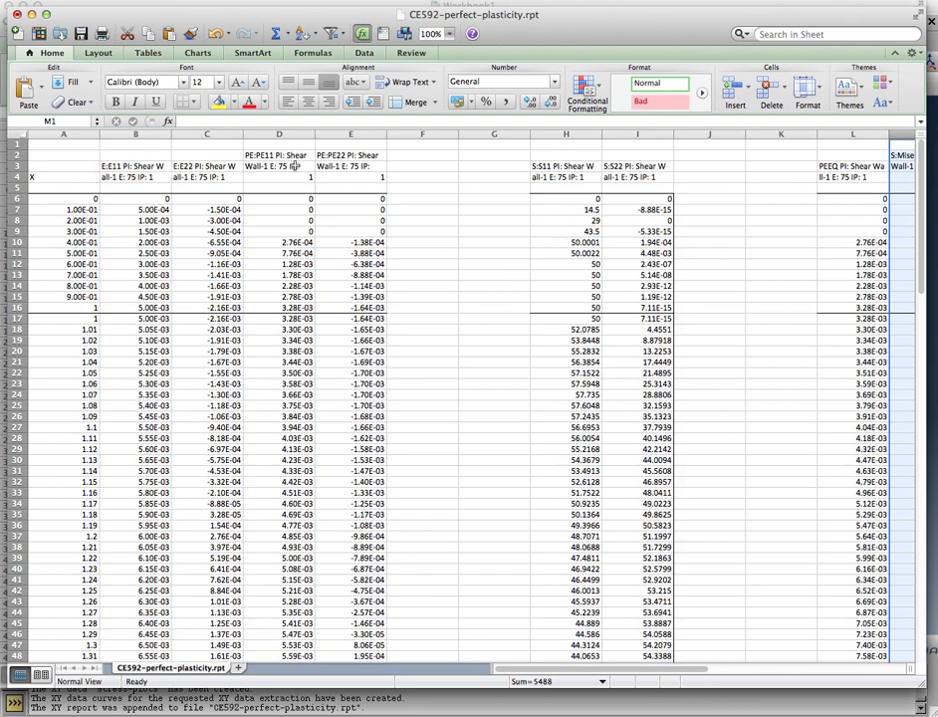
# Move the S:S11 and S:S22 columns from H:I into F:G, then check their headers and values.
pyautogui.moveTo(570, 135); pyautogui.dragTo(409, 135)
pyautogui.click(398, 220)
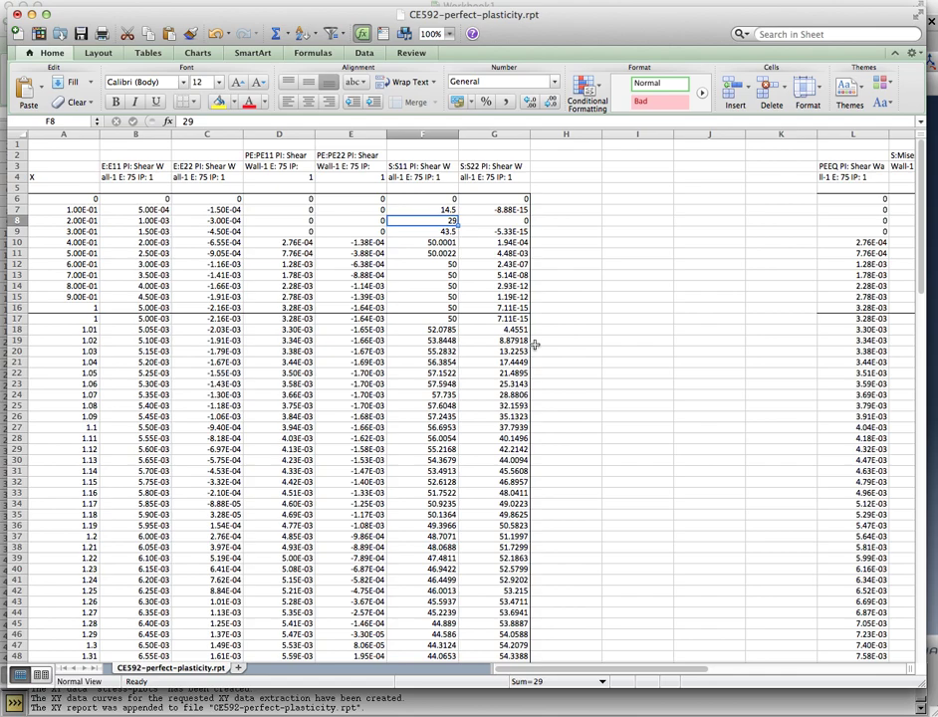
pyautogui.click(140, 176)
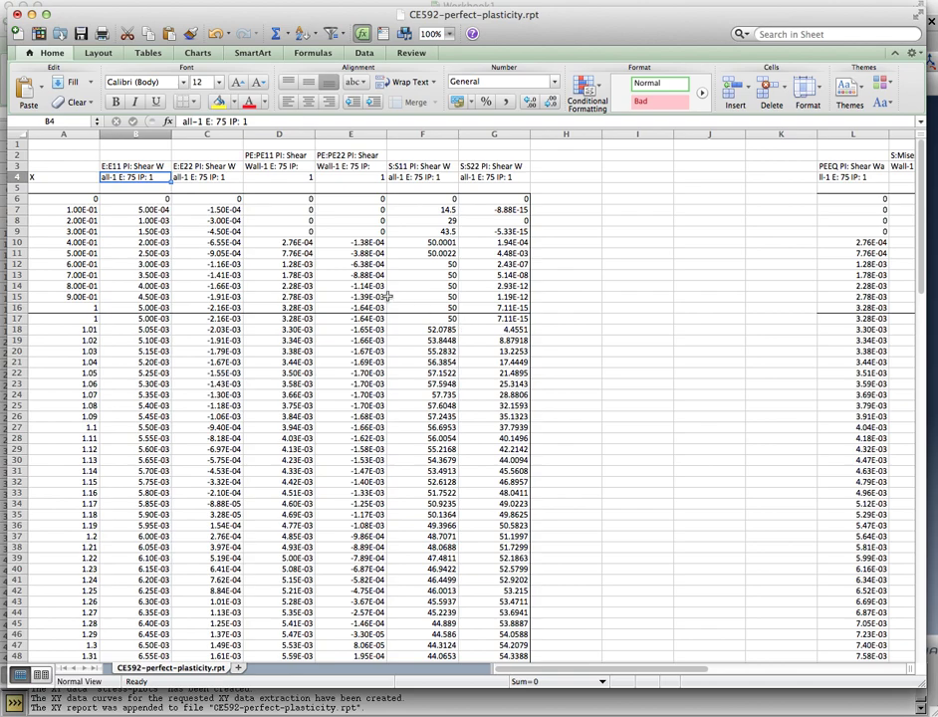
pyautogui.click(418, 167)
pyautogui.click(503, 166)
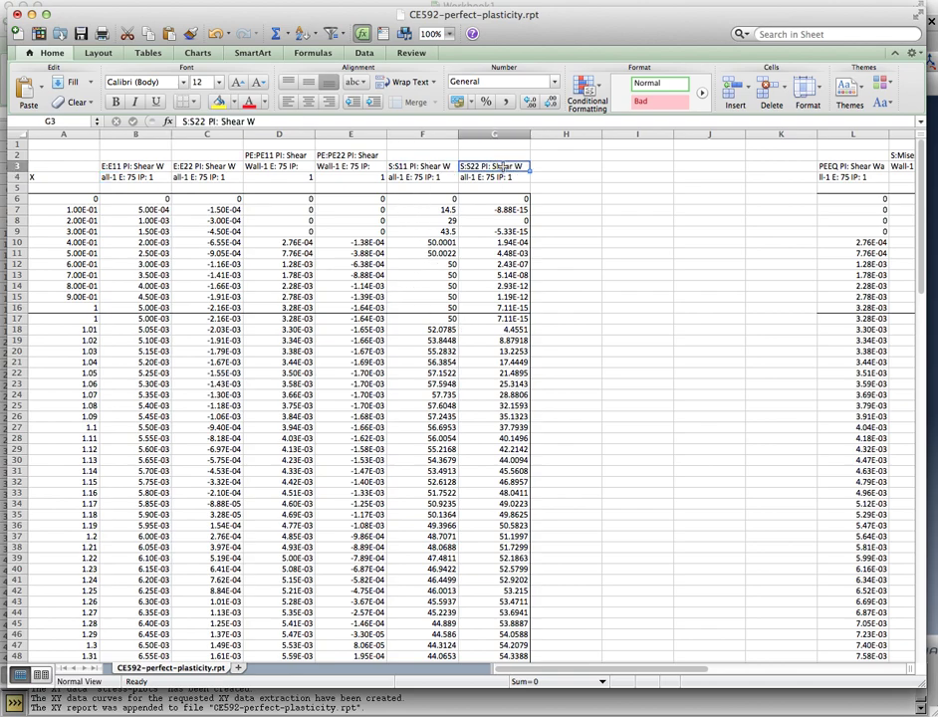
# Enter the header 'Yield stress' in cell H3.
pyautogui.click(554, 168)
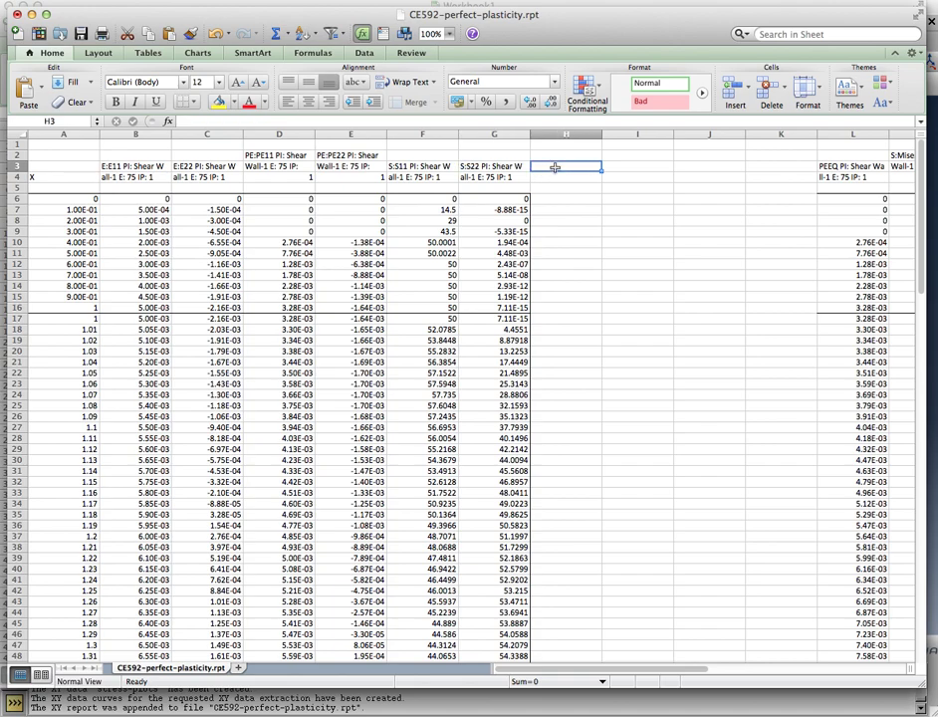
pyautogui.write('Yiel')
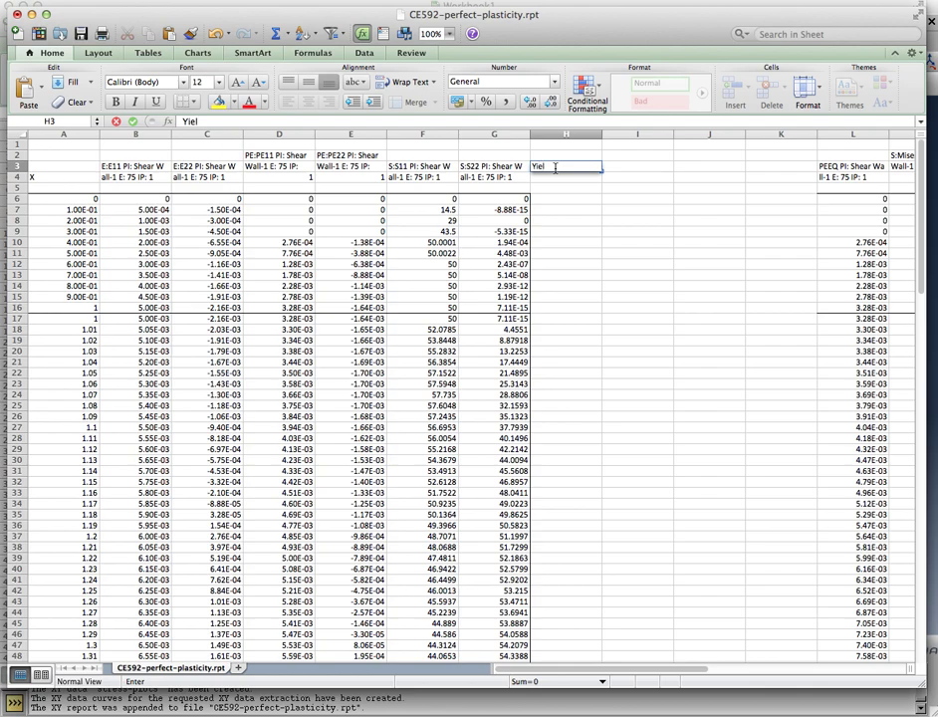
pyautogui.write('d stress')
pyautogui.press('Return')
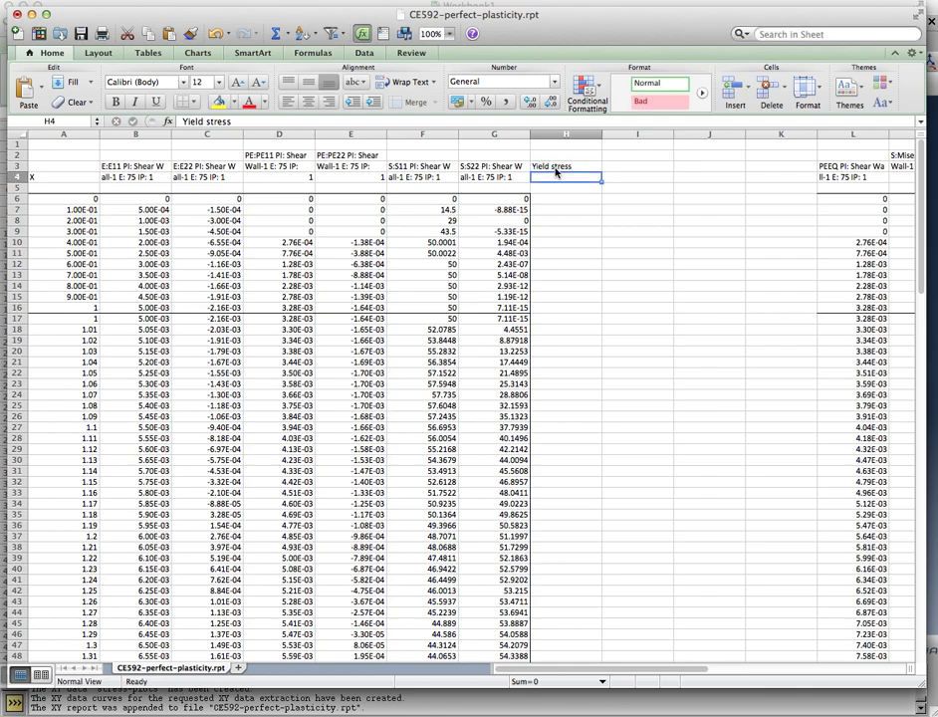
# Enter =F6^2+G6^2-F6*G6 in H6.
pyautogui.press('Return')
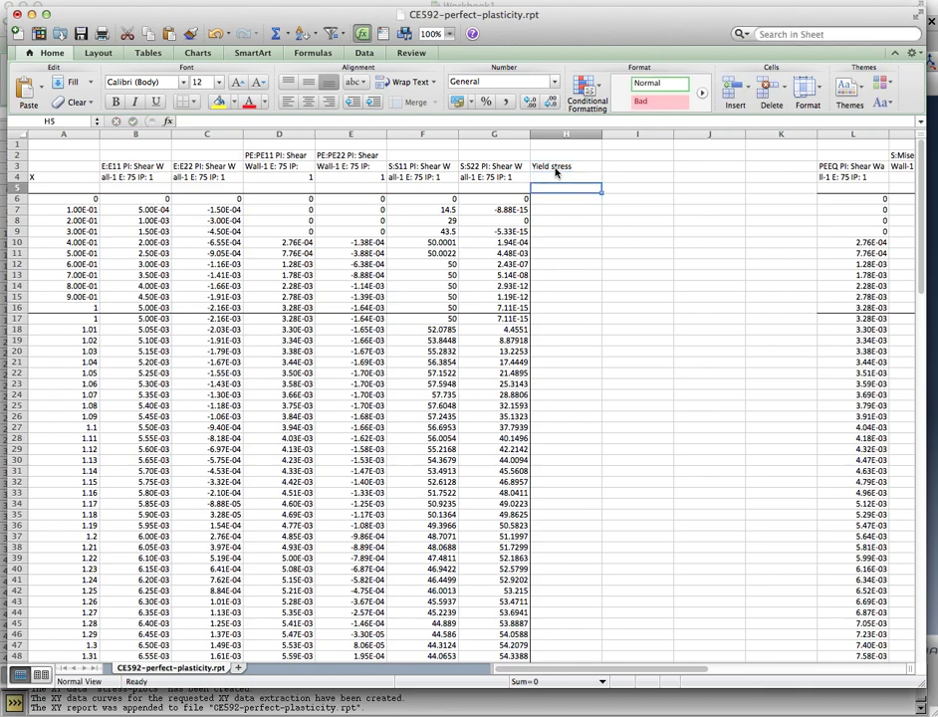
pyautogui.press('Return')
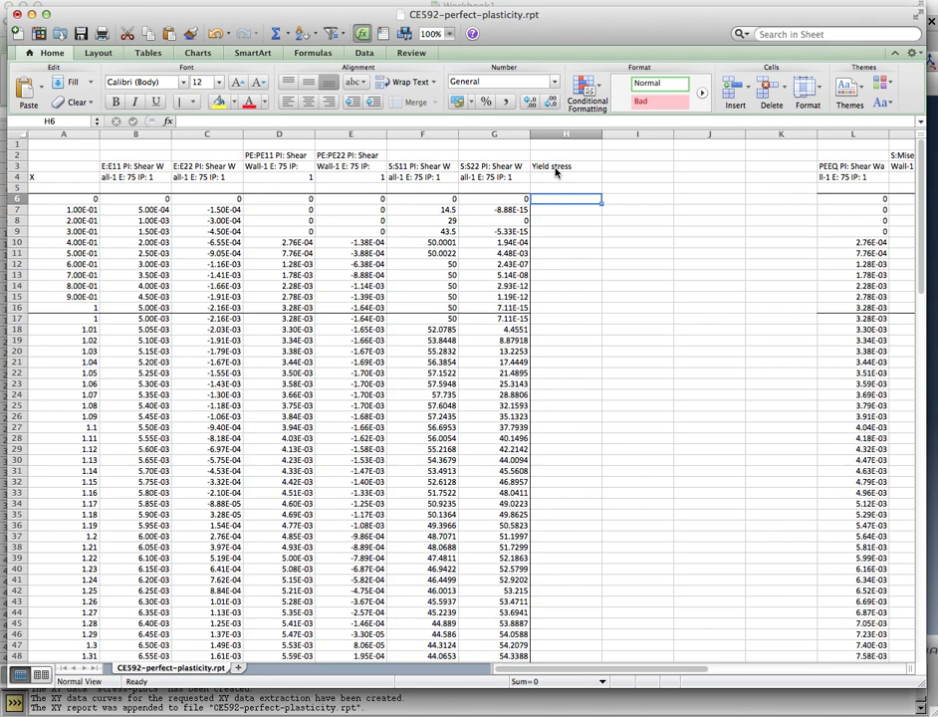
pyautogui.write('=')
pyautogui.press('Left')
pyautogui.press('Left')
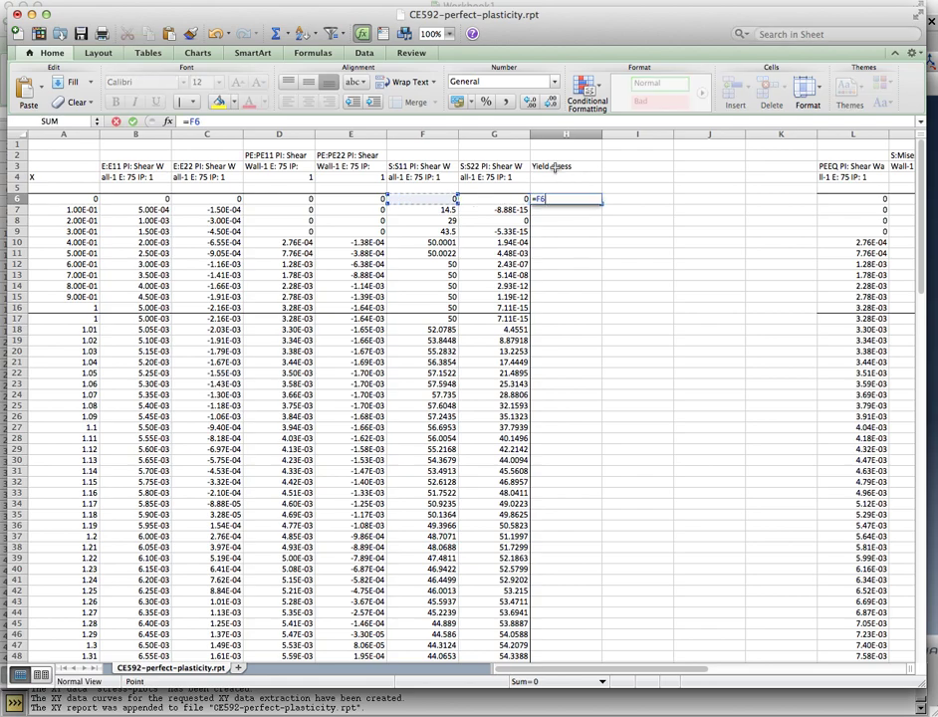
pyautogui.write('^2+')
pyautogui.press('Left')
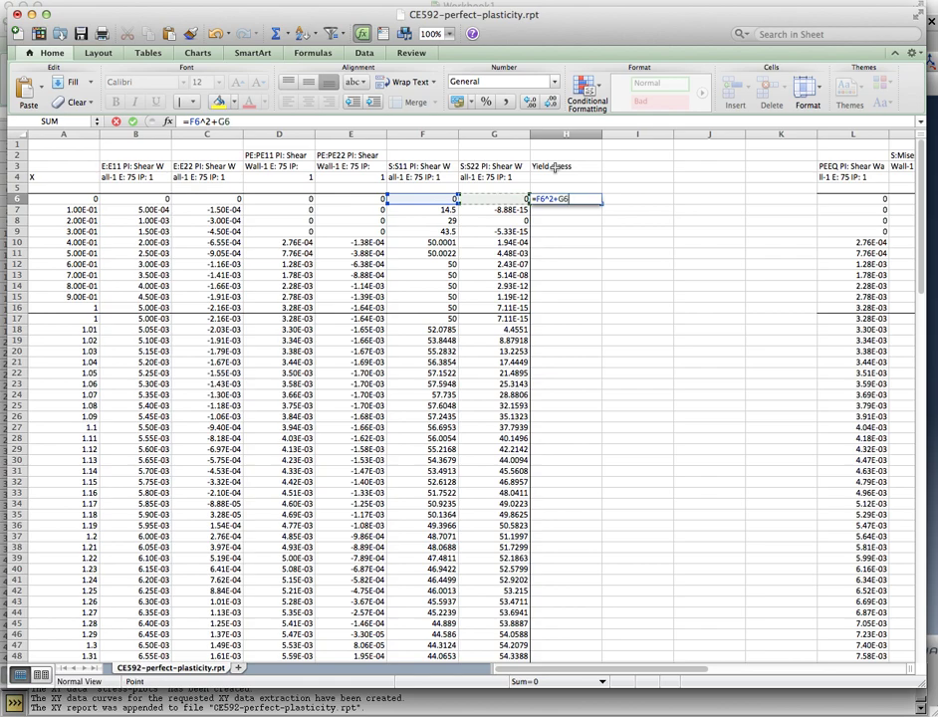
pyautogui.write('^2-')
pyautogui.press('Left')
pyautogui.press('Left')
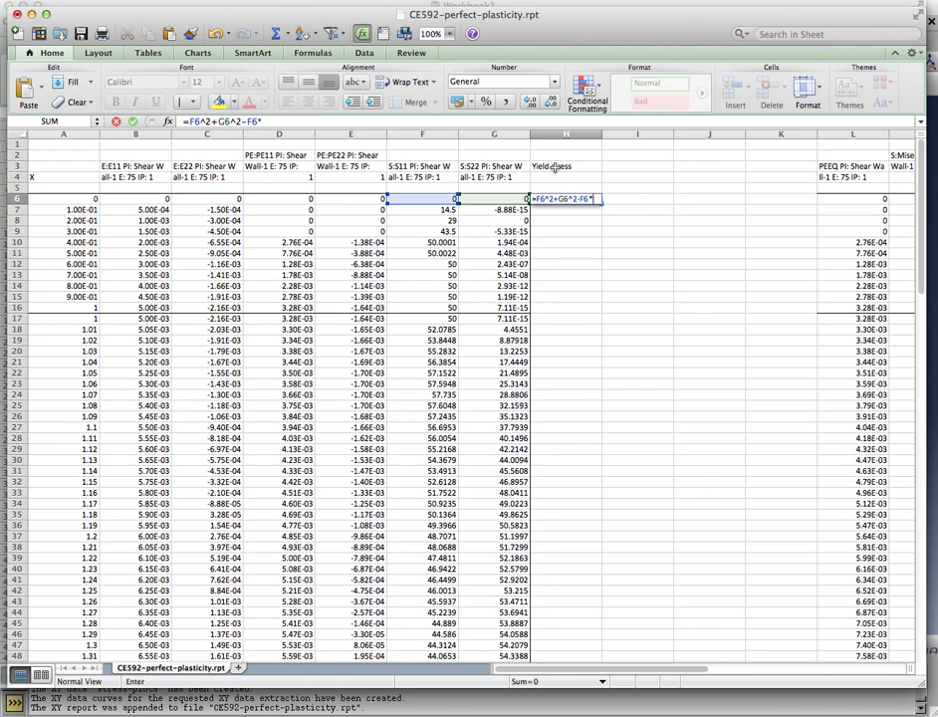
pyautogui.write('*')
pyautogui.press('Left')
pyautogui.press('Return')
pyautogui.press('Up')
# Copy the H6 formula and select H6:H117 to fill it down.
pyautogui.press('super+c')
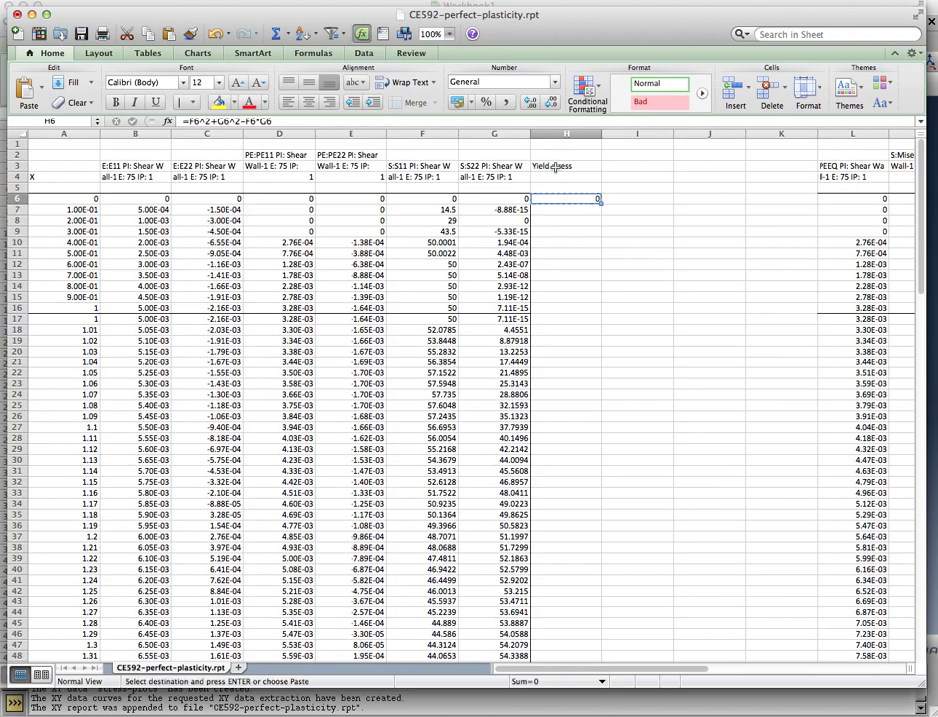
pyautogui.scroll(-18, 576, 423)
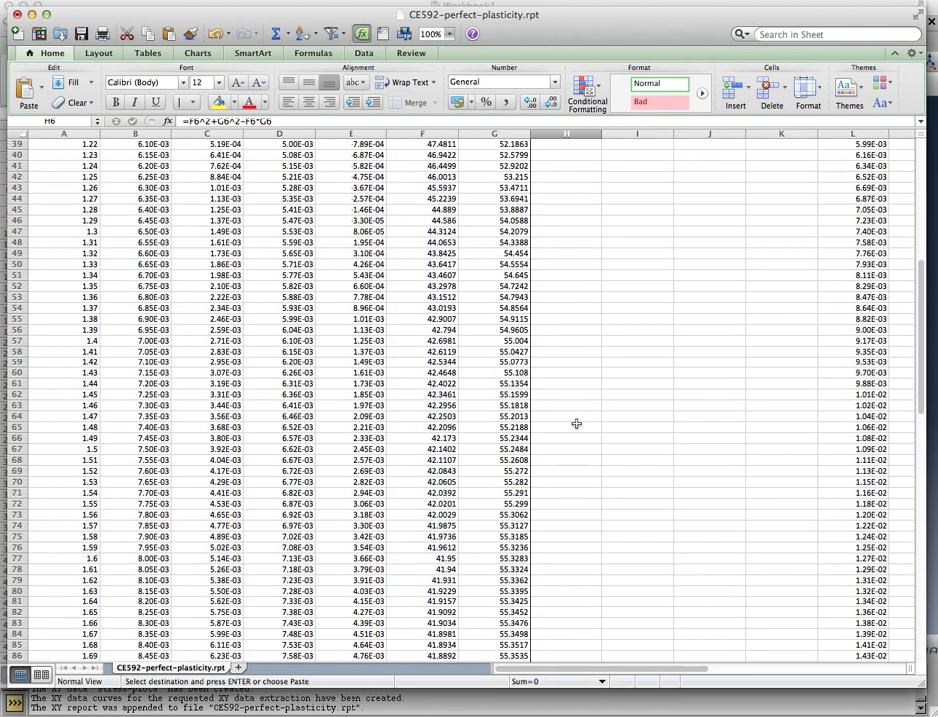
pyautogui.scroll(-6, 576, 423)
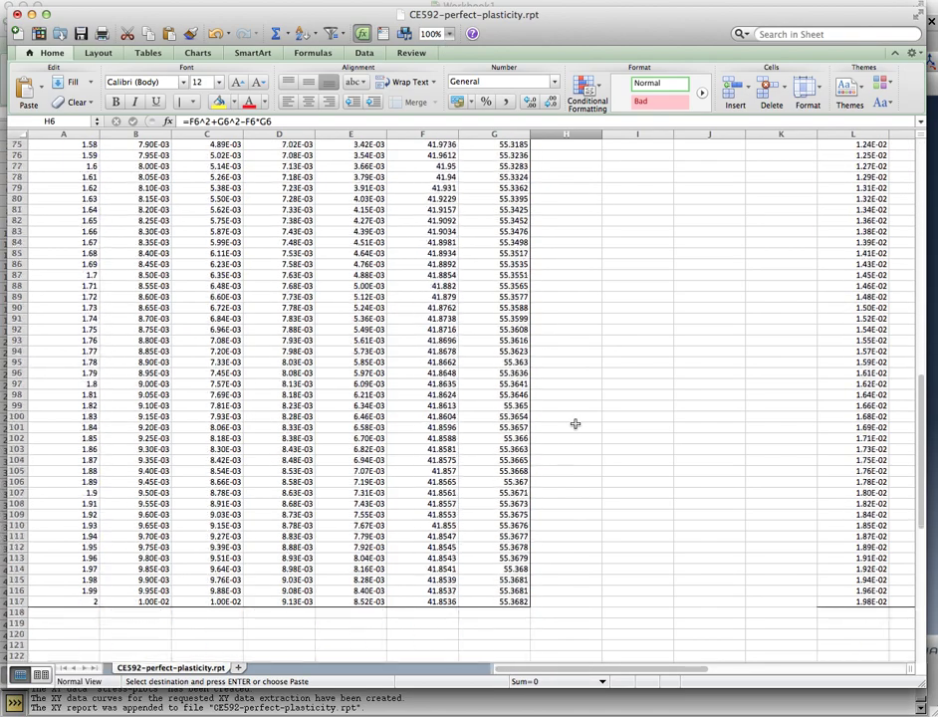
pyautogui.keyDown('shift'); pyautogui.click(583, 589); pyautogui.keyUp('shift')
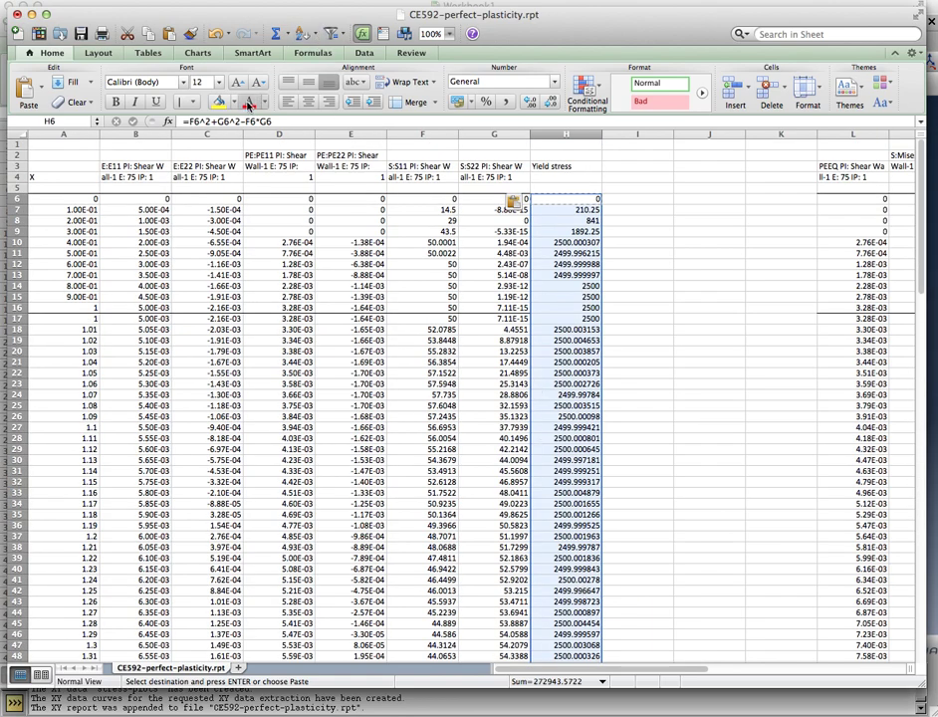
# Change H6 to =(F6^2+G6^2-F6*G6)^0.5 to take the square root.
pyautogui.click(190, 121)
pyautogui.write('(')
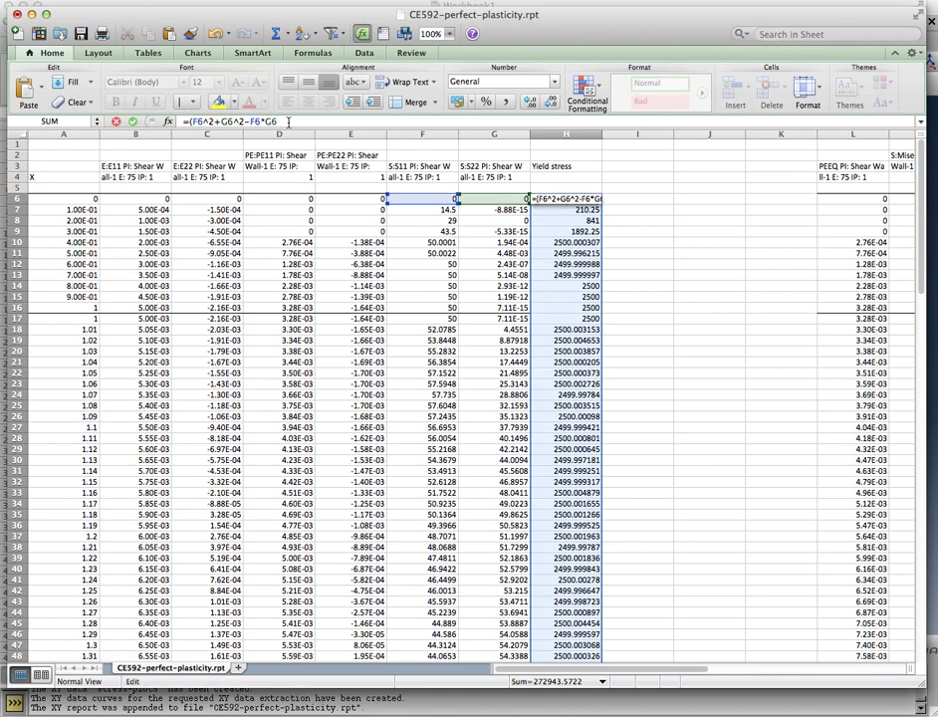
pyautogui.click(288, 122)
pyautogui.write(')^0.')
pyautogui.press('Return')
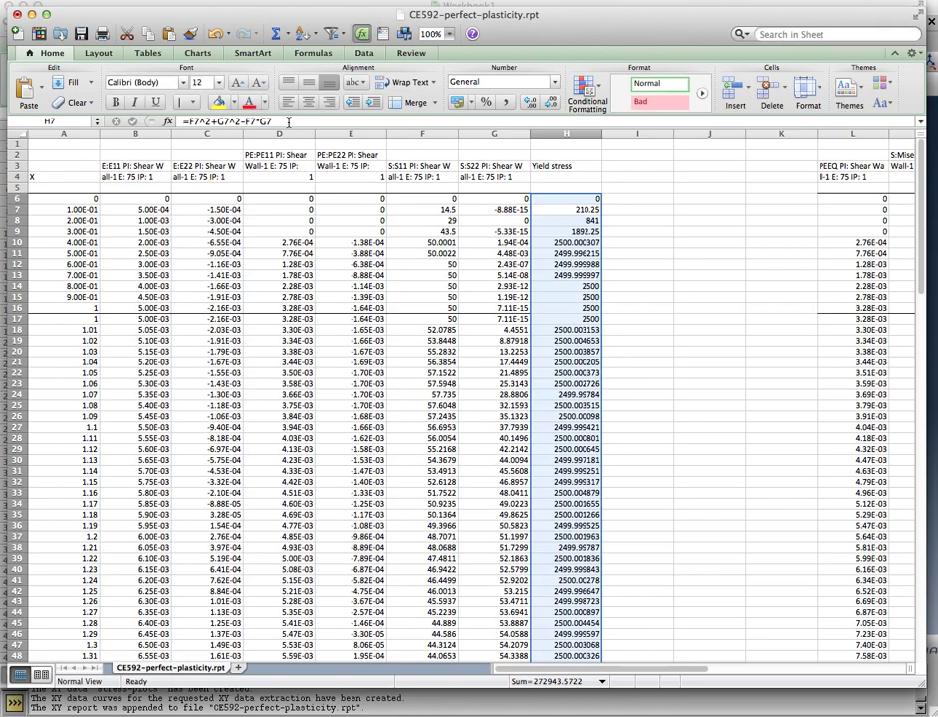
pyautogui.press('Up')
# Paste the corrected H6 formula down through H117.
pyautogui.press('super+c')
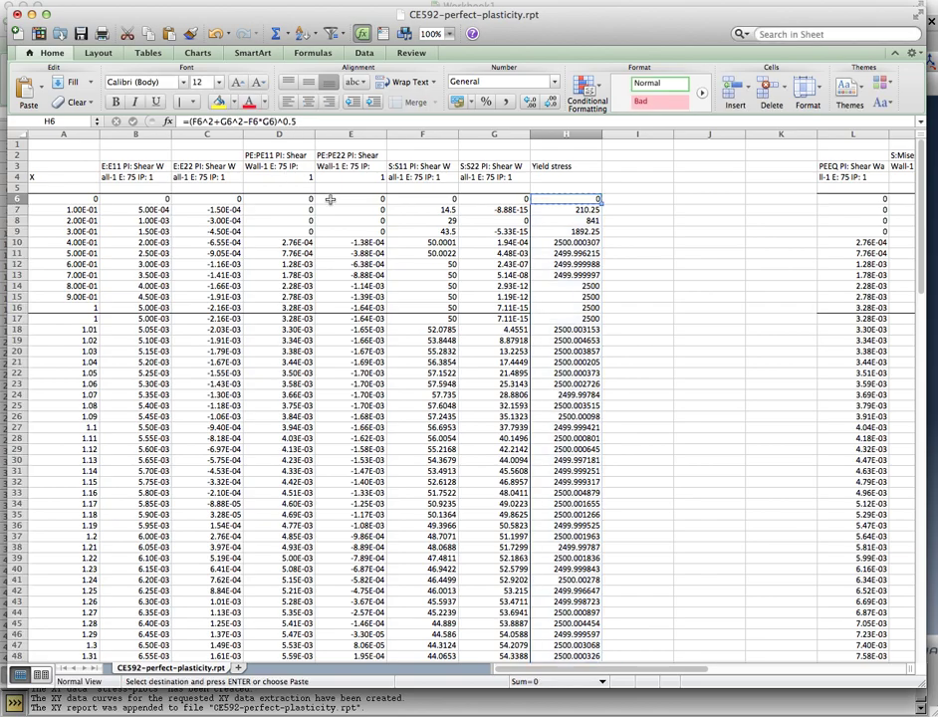
pyautogui.scroll(-15, 615, 361)
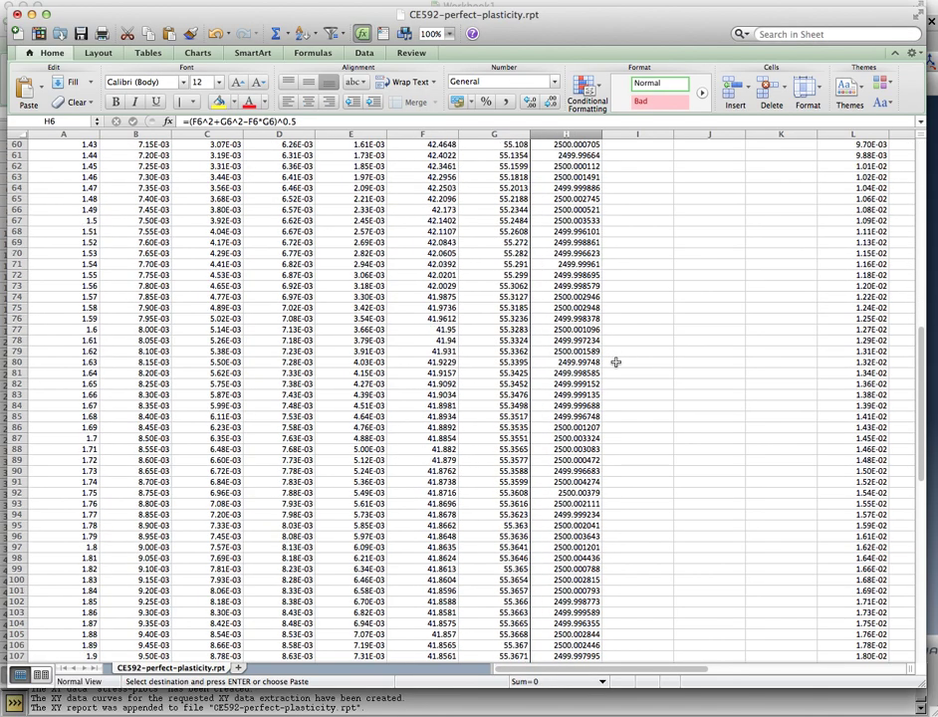
pyautogui.scroll(-9, 615, 361)
pyautogui.keyDown('shift'); pyautogui.click(565, 482); pyautogui.keyUp('shift')
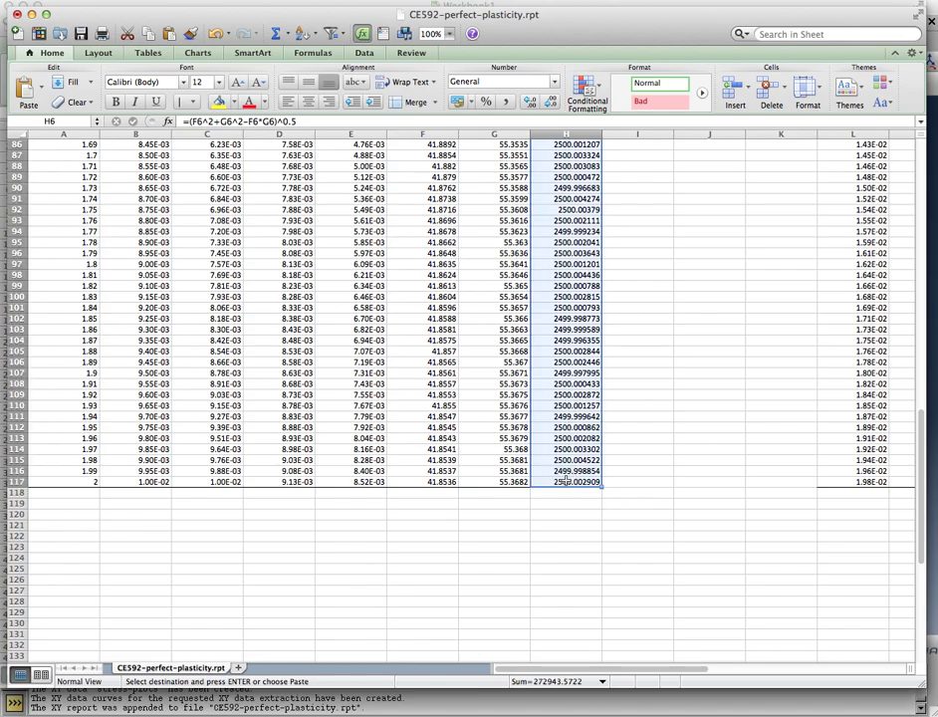
pyautogui.press('super+v')
# Format the Yield stress cells as Number with 2 decimal places.
pyautogui.scroll(-3, 565, 482)
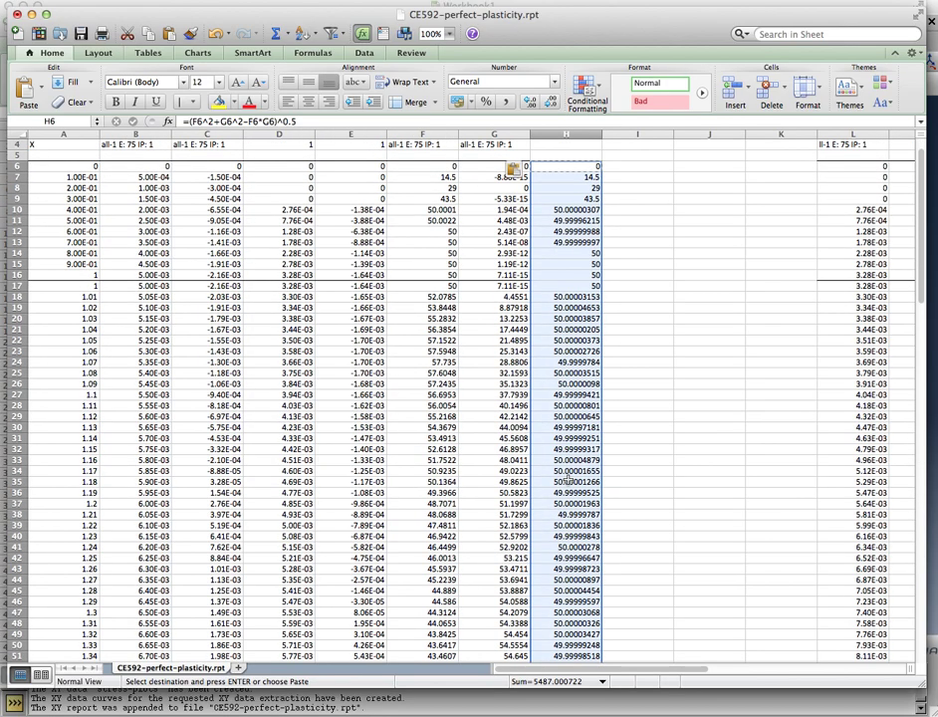
pyautogui.scroll(3, 566, 482)
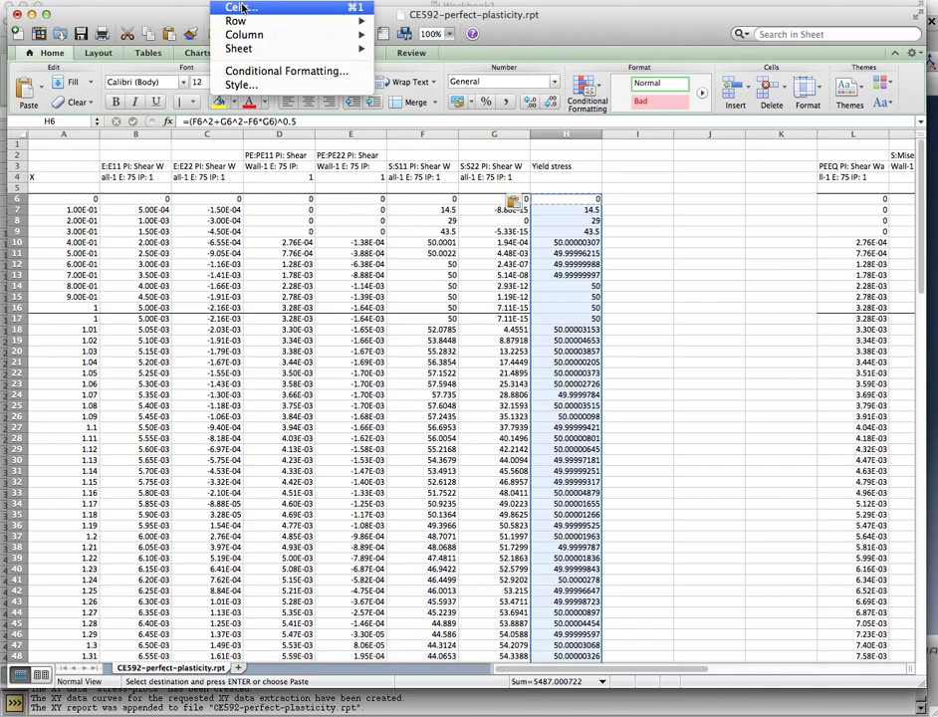
pyautogui.click(638, 239)
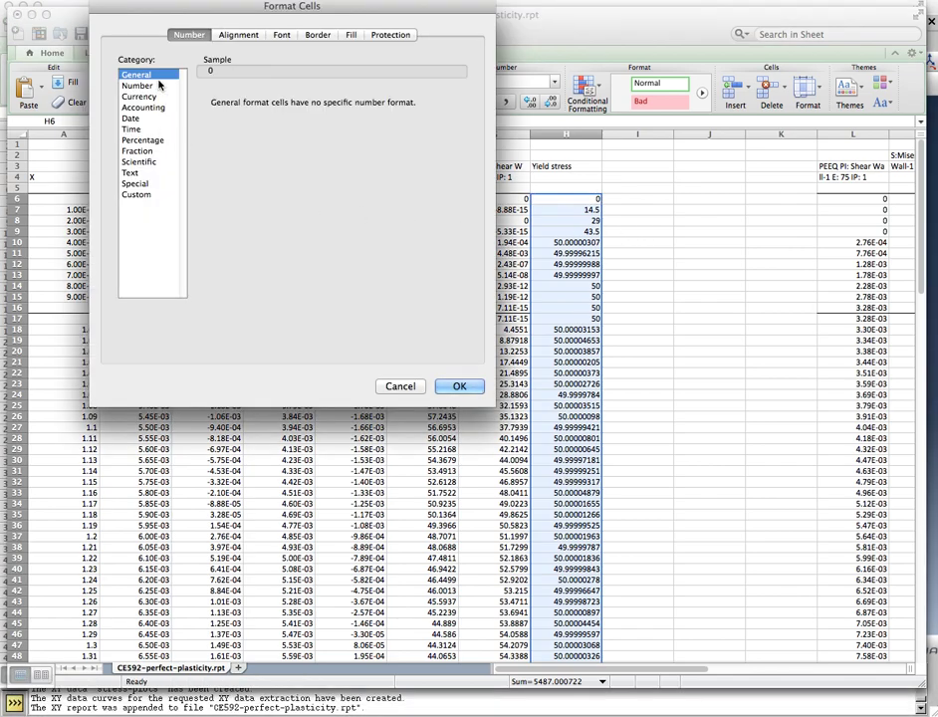
pyautogui.click(157, 85)
pyautogui.click(460, 387)
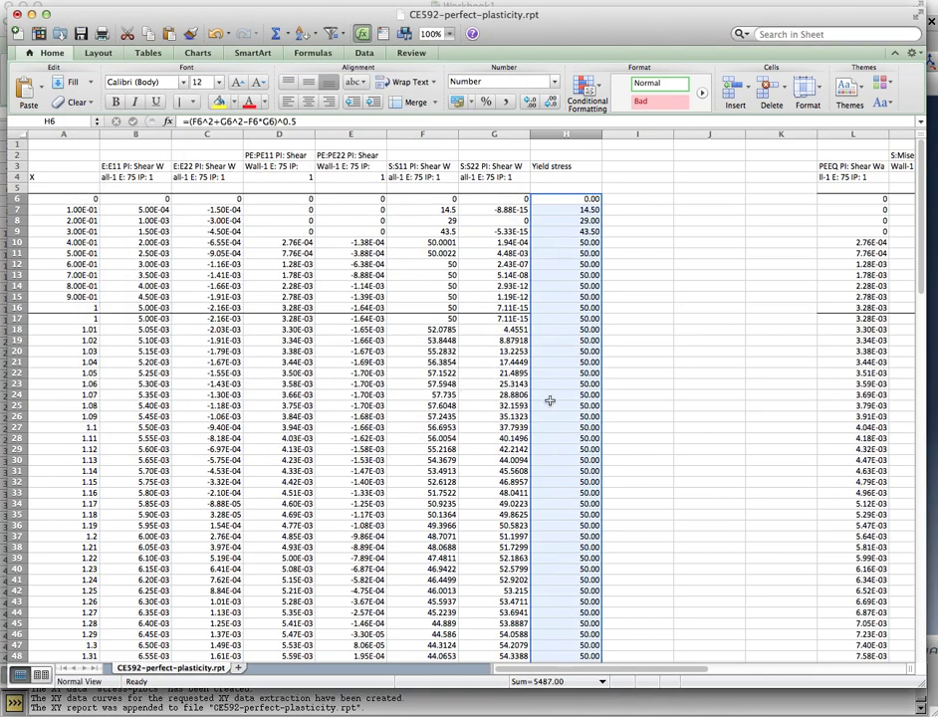
# Spot-check the yield stress formulas and the S11 and S22 values in rows 17 and 18.
pyautogui.click(559, 447)
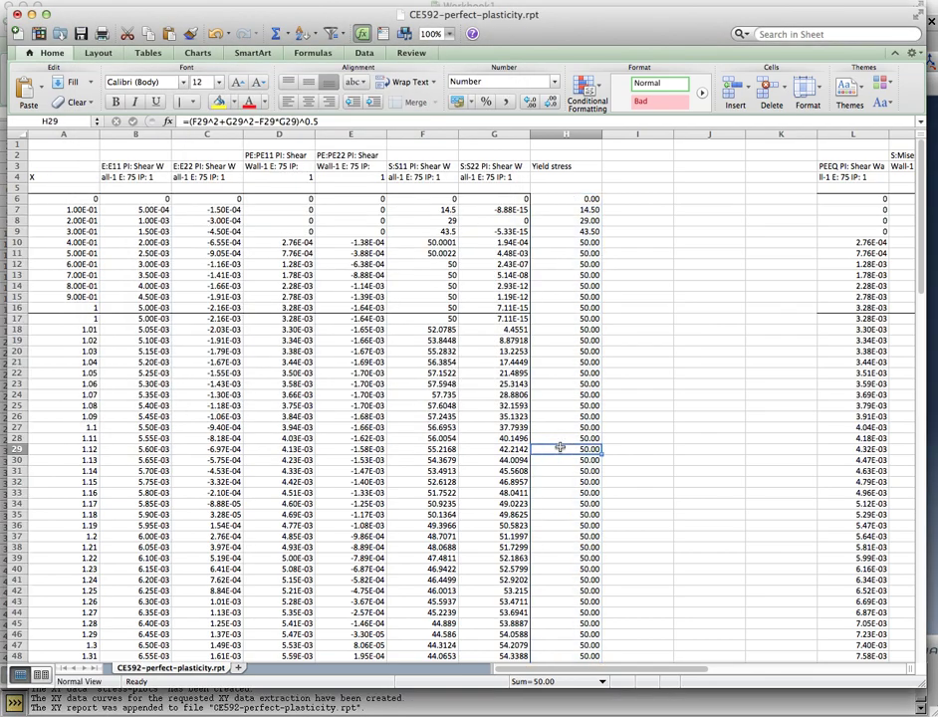
pyautogui.click(558, 166)
pyautogui.click(565, 319)
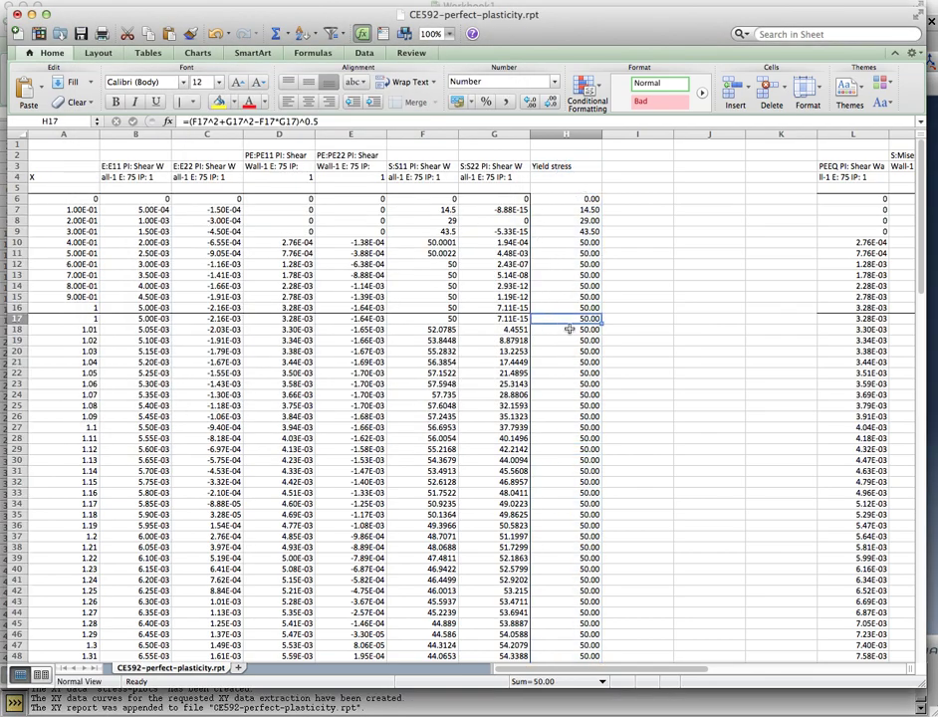
pyautogui.click(431, 319)
pyautogui.click(495, 318)
pyautogui.click(443, 329)
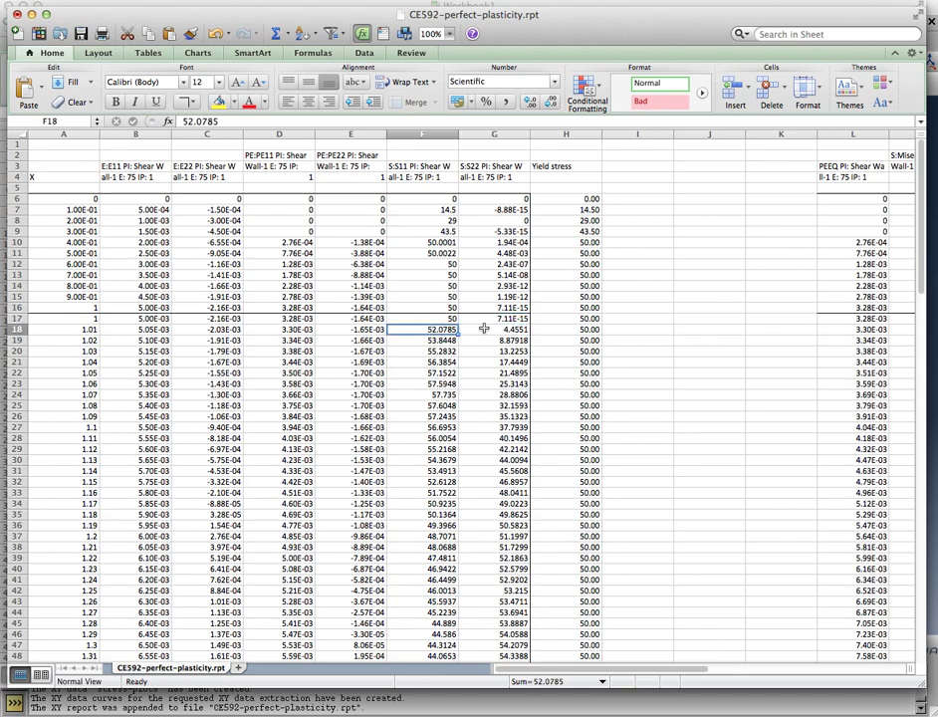
pyautogui.click(483, 328)
# Review the H18 yield formula, keep it unchanged, and return to the first yield value.
pyautogui.press('Right')
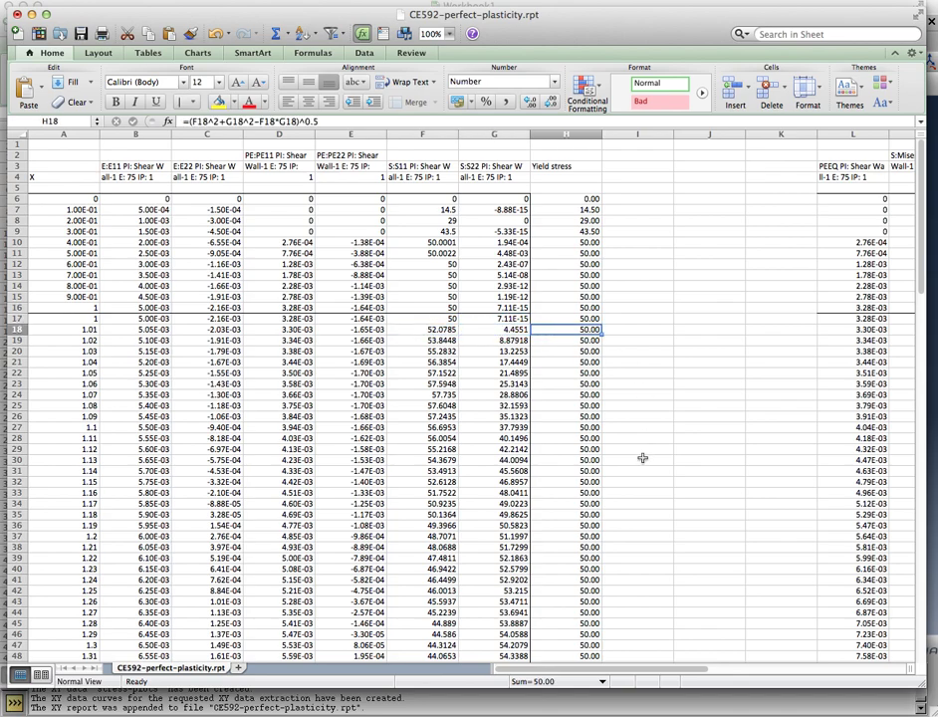
pyautogui.click(345, 120)
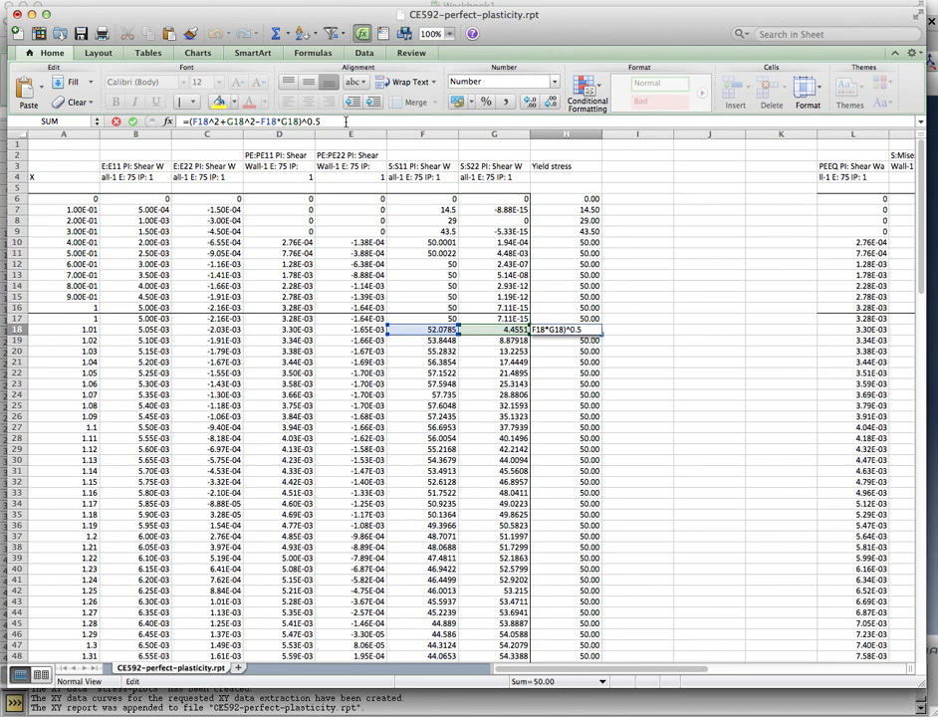
pyautogui.press('Return')
pyautogui.click(590, 199)
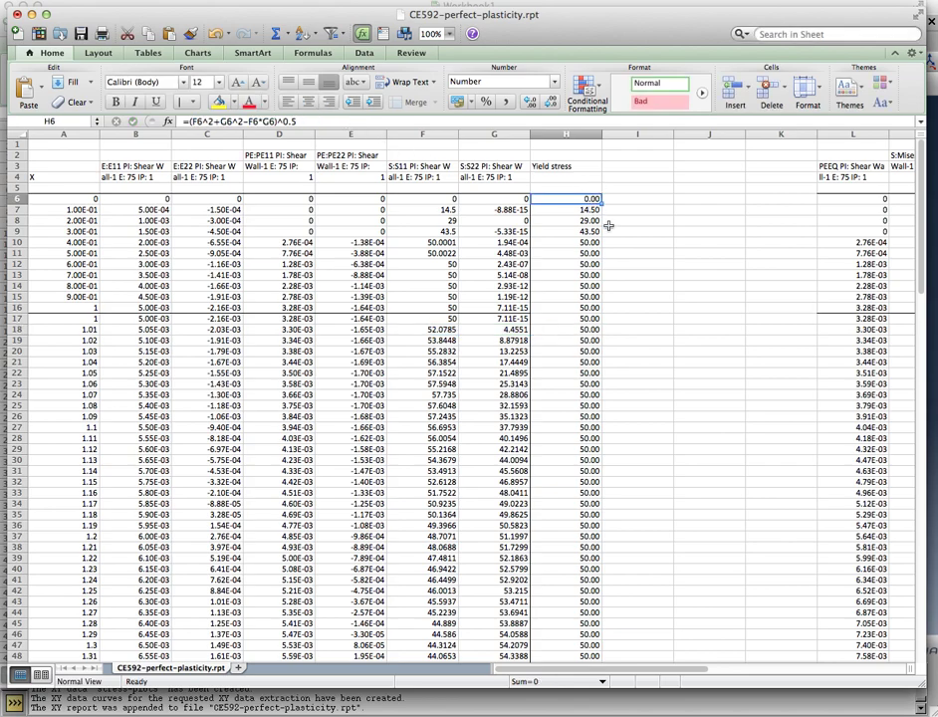
pyautogui.press('Right')
pyautogui.press('Right')
pyautogui.press('Right')
pyautogui.press('Right')
pyautogui.press('Right')
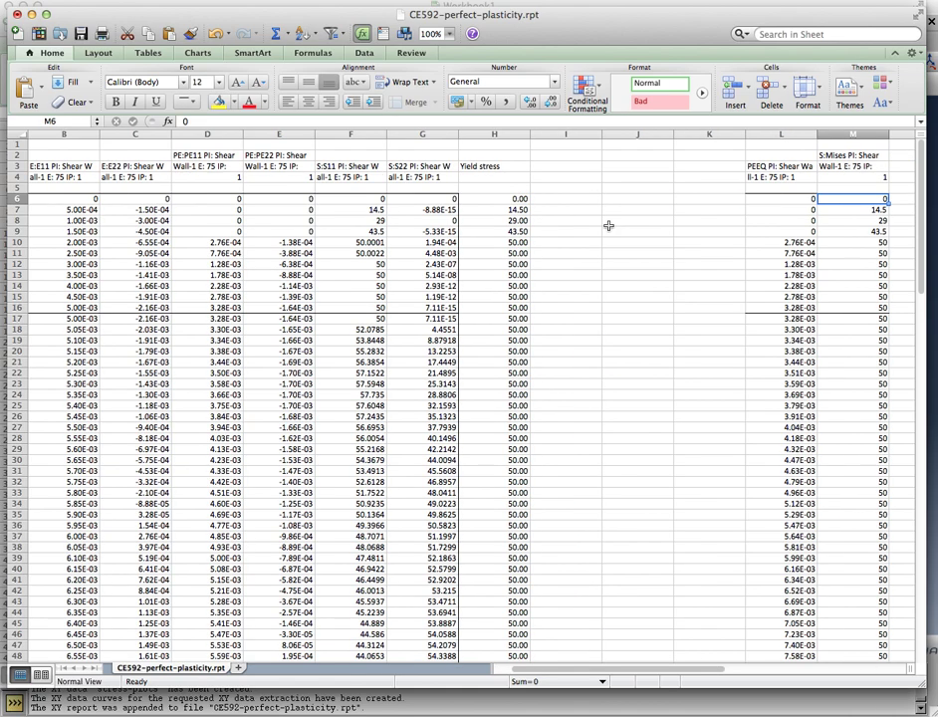
# Cut the S:Mises stress column M and paste it into column I.
pyautogui.click(866, 134)
pyautogui.press('super+c')
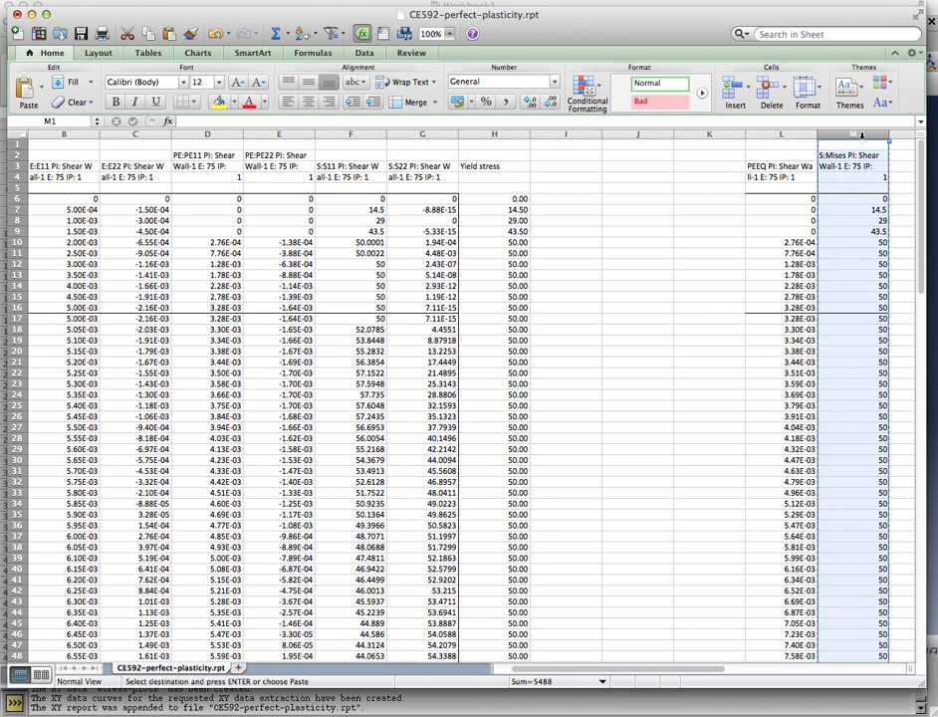
pyautogui.click(574, 133)
pyautogui.press('Return')
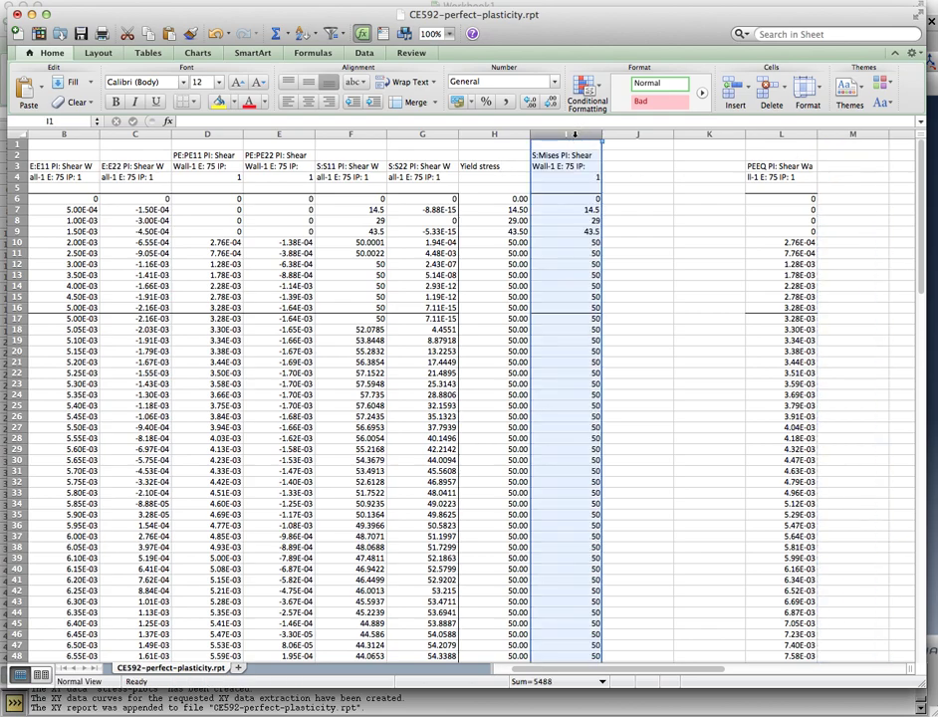
# Compare Yield stress in H with Mises stress in I for rows 7, 9 and 15.
pyautogui.click(591, 231)
pyautogui.moveTo(547, 209); pyautogui.dragTo(512, 220)
pyautogui.moveTo(595, 231); pyautogui.dragTo(503, 231)
pyautogui.click(602, 264)
pyautogui.click(600, 286)
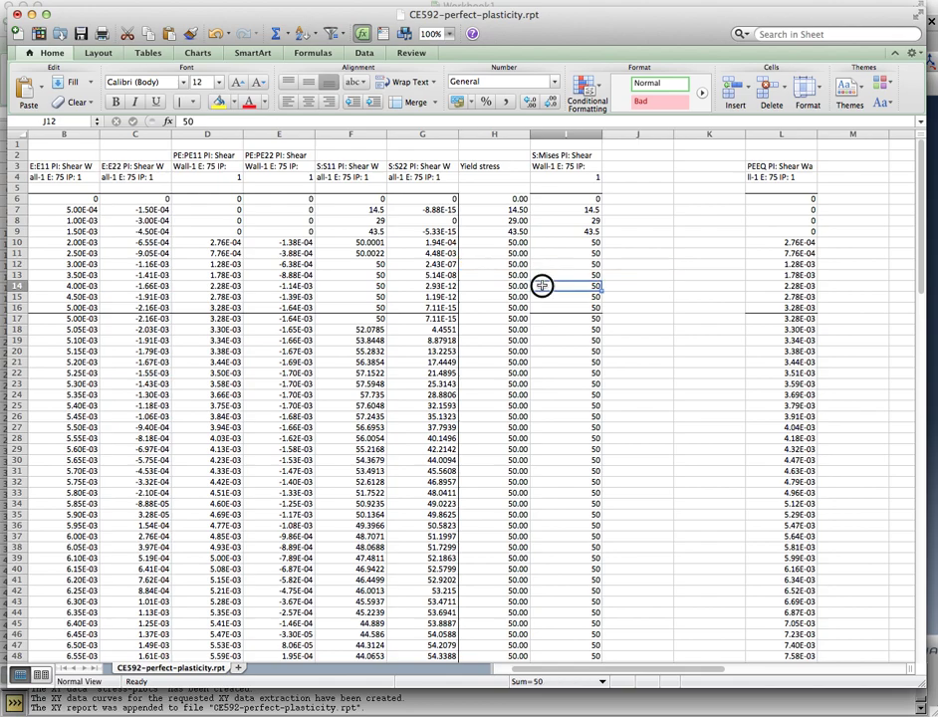
pyautogui.moveTo(596, 296); pyautogui.dragTo(516, 296)
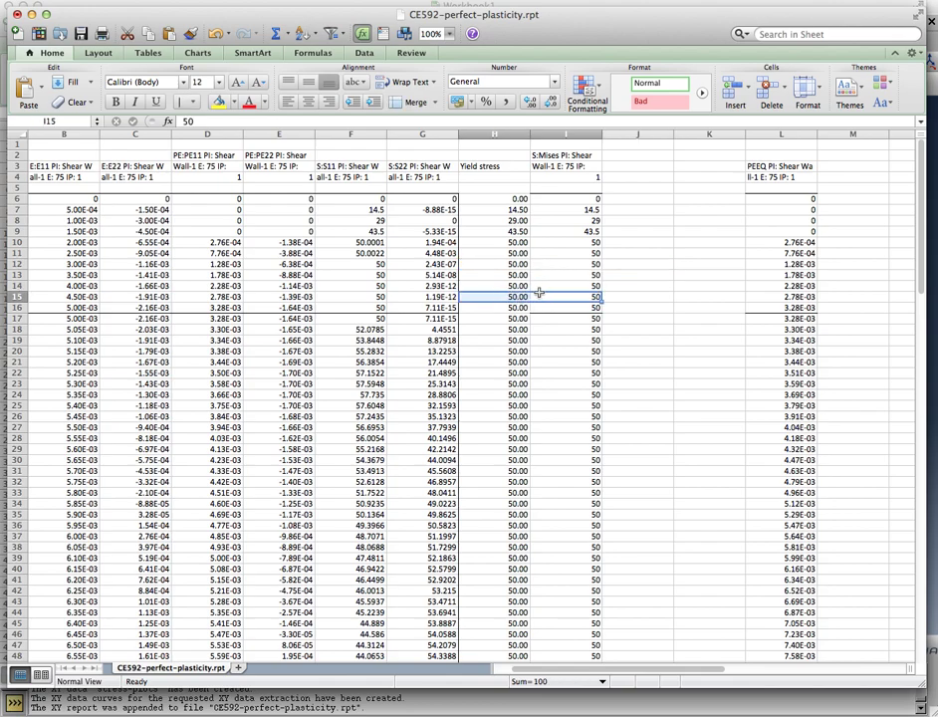
# Apply the Bad cell style to Yield stress column H and inspect its row 10 formula.
pyautogui.click(518, 134)
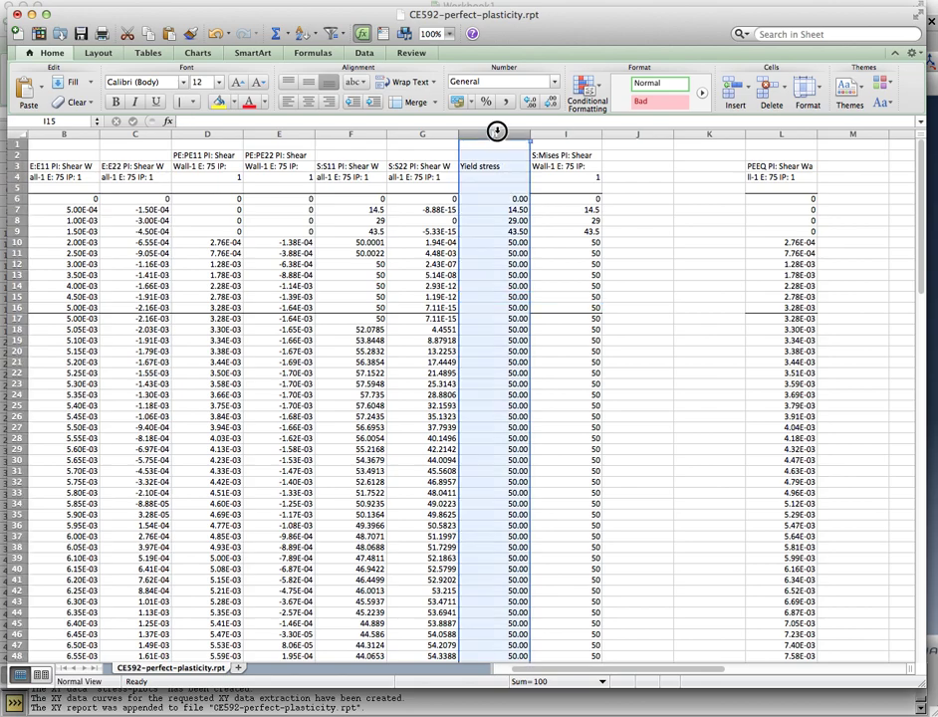
pyautogui.click(654, 100)
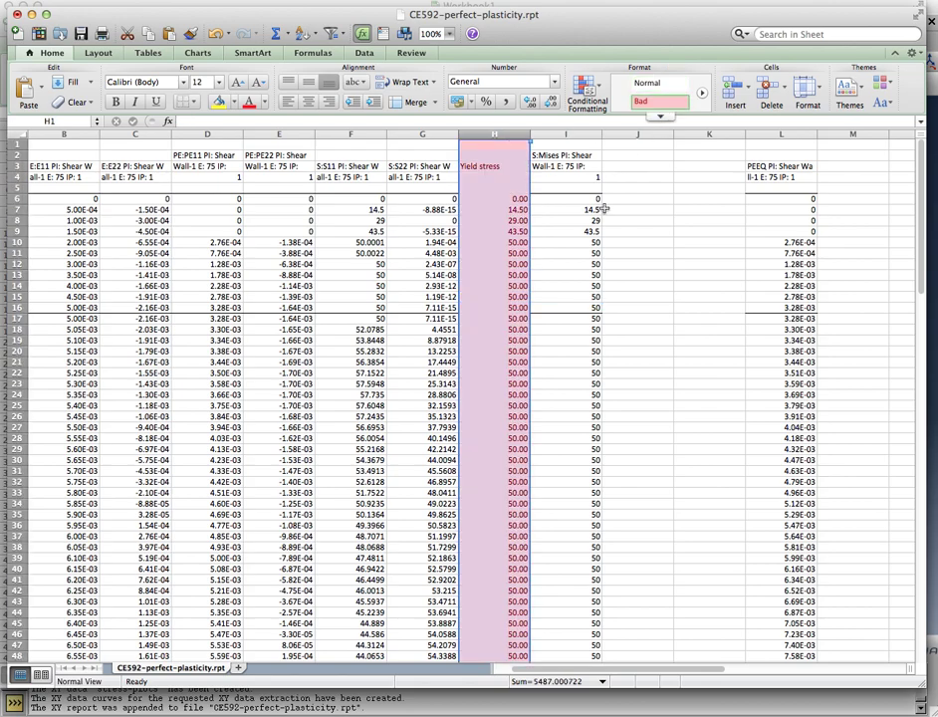
pyautogui.click(494, 242)
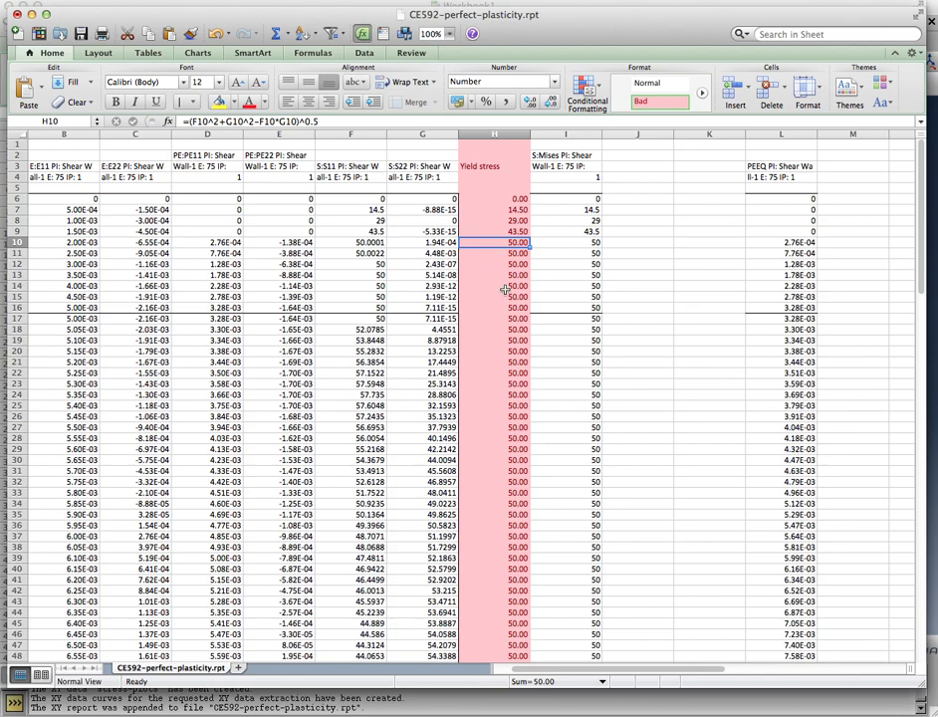
# Select the S11 and S22 stress data from F6 down to G117.
pyautogui.click(376, 198)
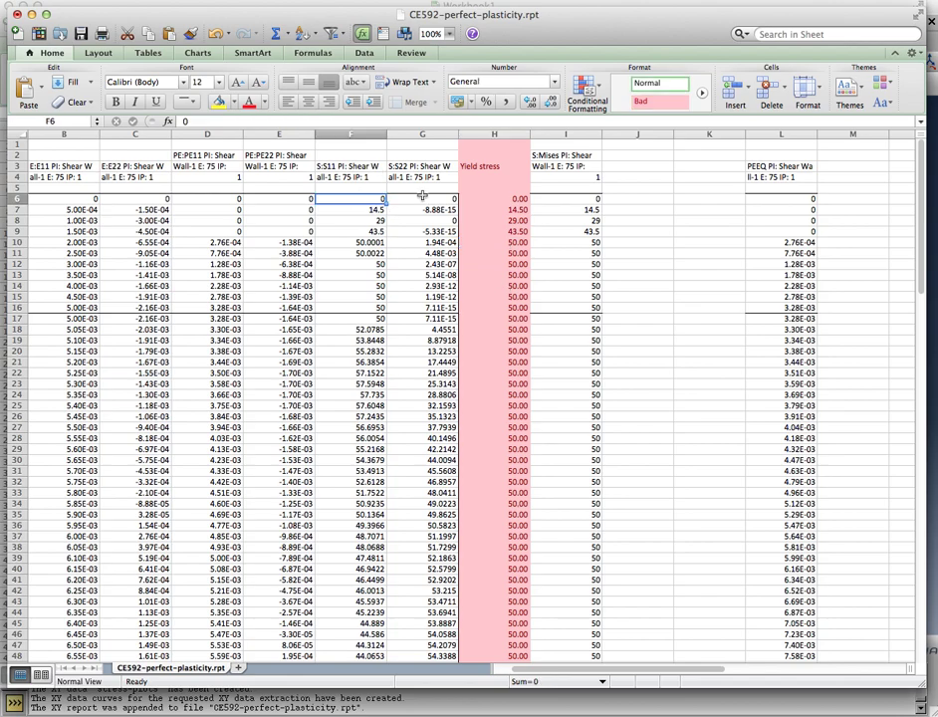
pyautogui.click(422, 197)
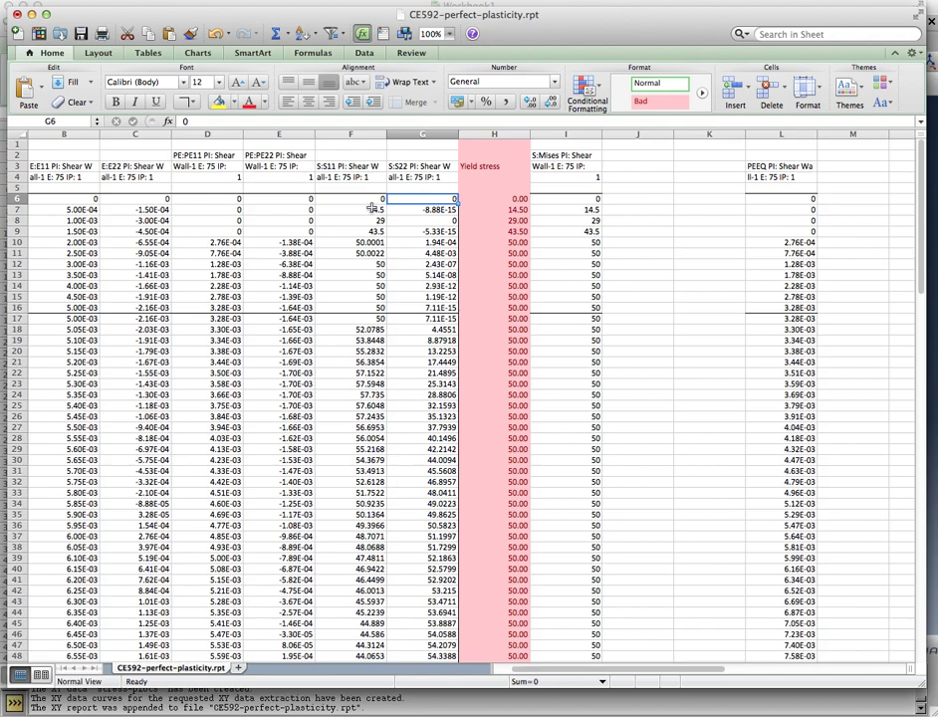
pyautogui.moveTo(370, 198); pyautogui.dragTo(403, 243)
pyautogui.scroll(-7, 401, 244)
pyautogui.scroll(-10, 401, 244)
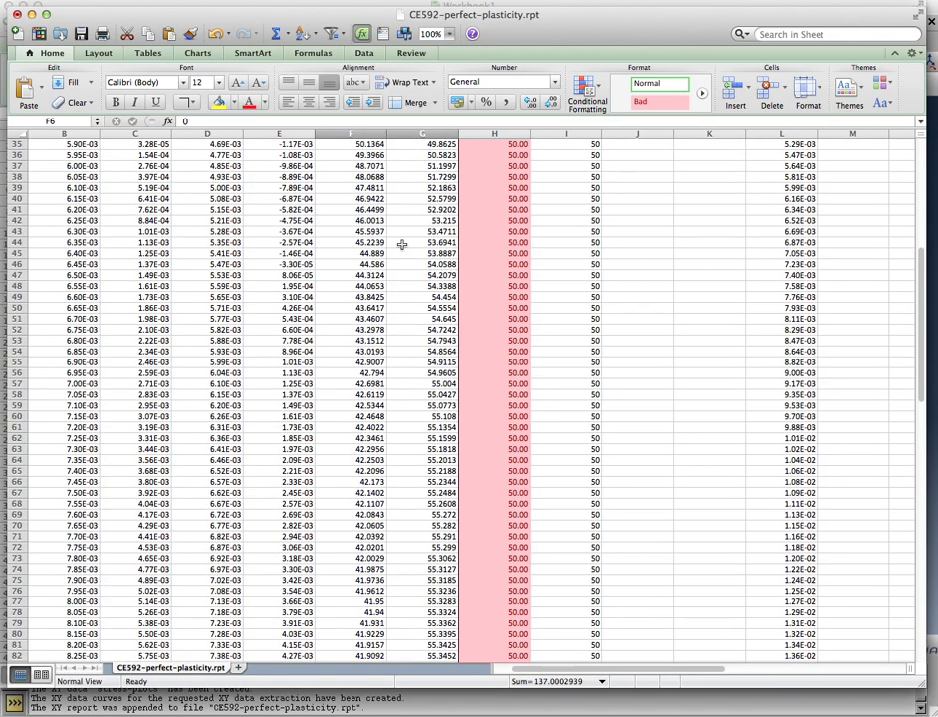
pyautogui.scroll(15, 401, 244)
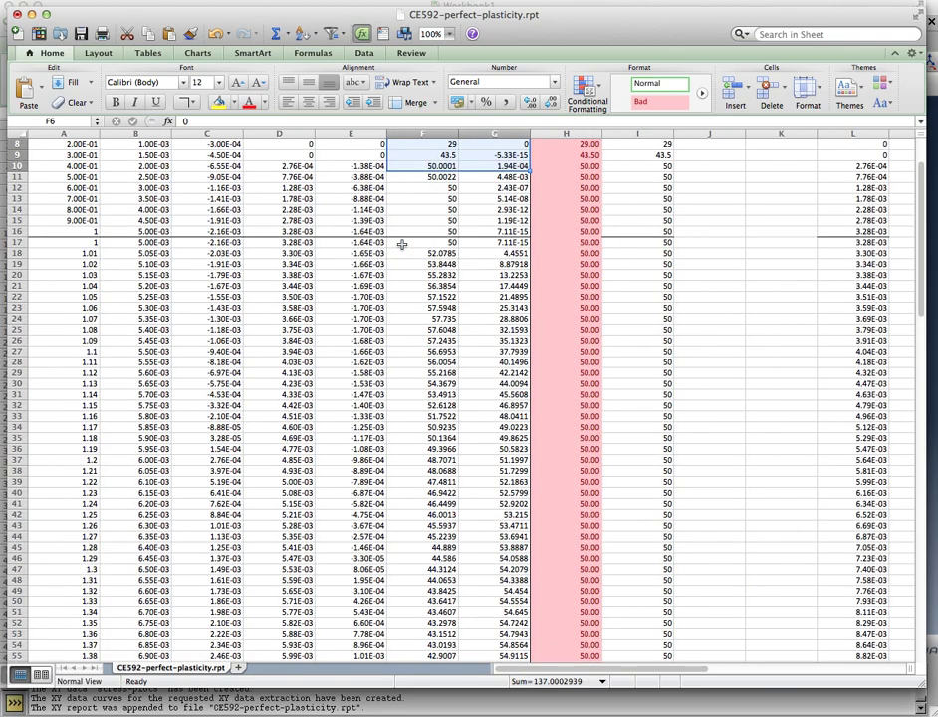
pyautogui.scroll(-15, 402, 244)
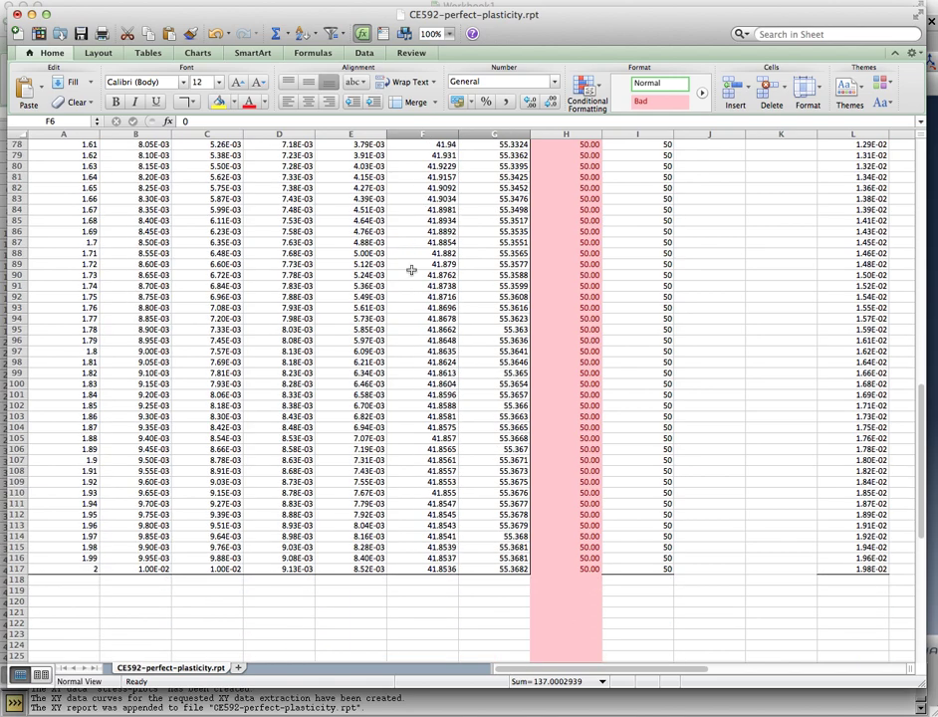
pyautogui.keyDown('shift'); pyautogui.click(510, 566); pyautogui.keyUp('shift')
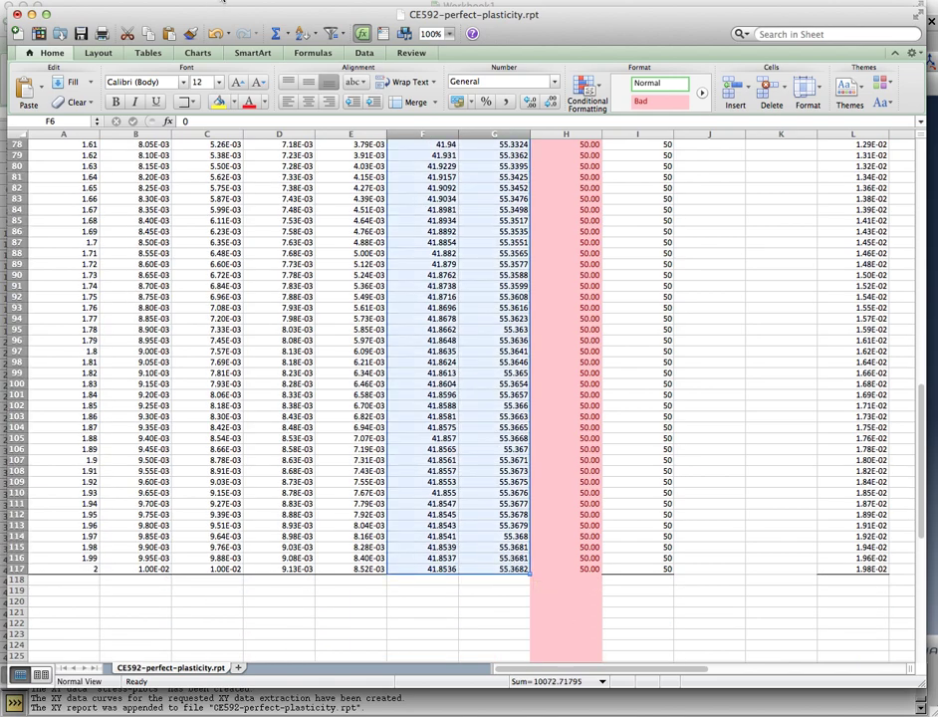
pyautogui.click(223, 3)
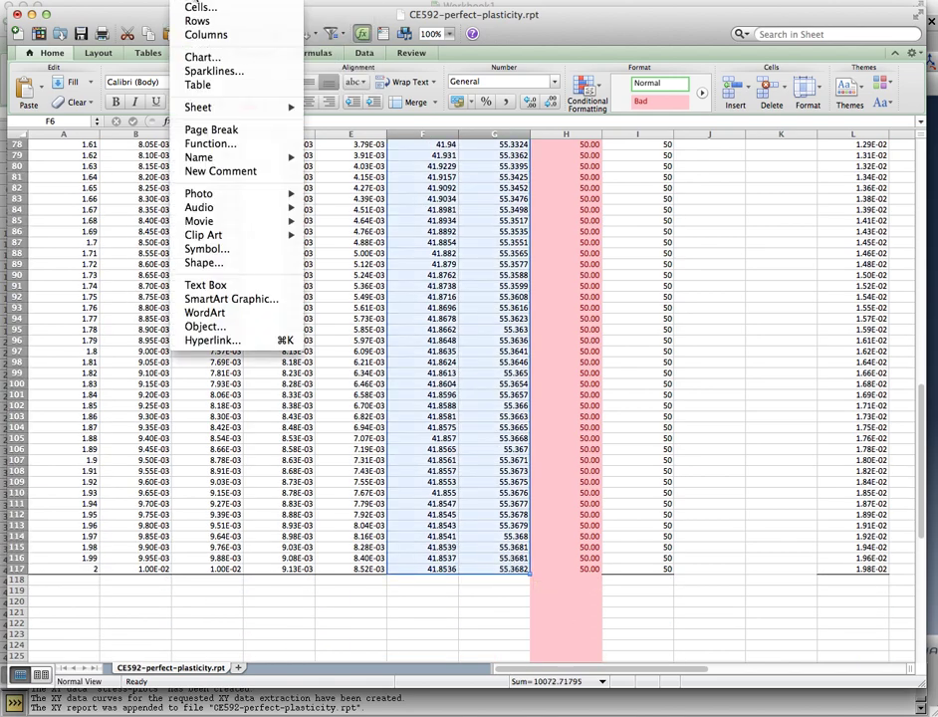
# Insert a Smooth Marked Scatter chart of the selected S11 and S22 stresses.
pyautogui.click(213, 59)
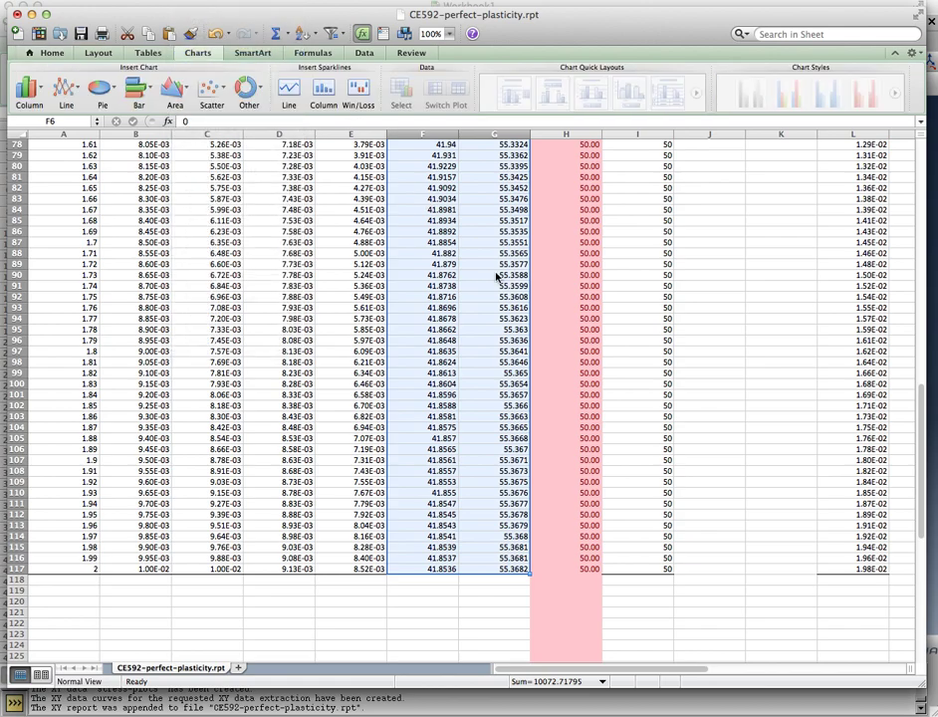
pyautogui.click(227, 97)
pyautogui.click(219, 173)
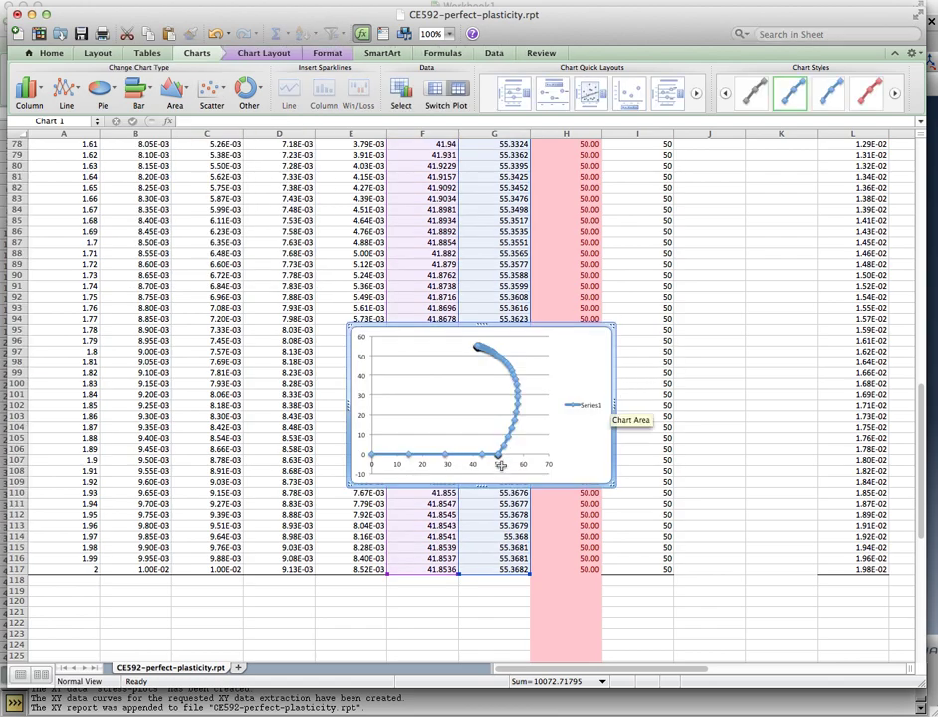
# Reposition the chart over columns B–F and enlarge it to span rows 82 to 117.
pyautogui.moveTo(565, 488); pyautogui.dragTo(412, 361)
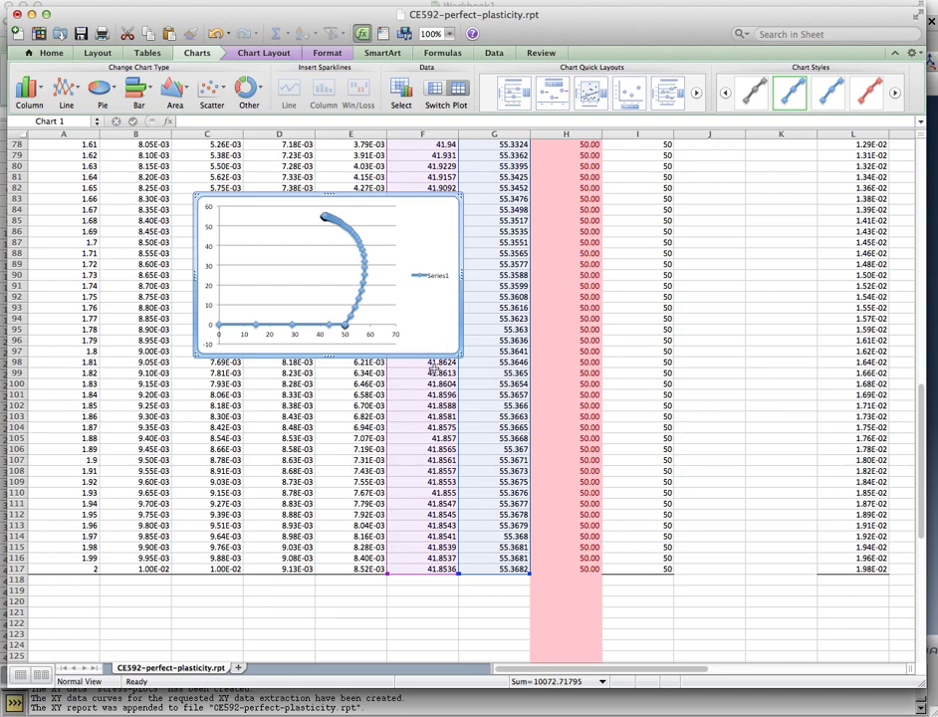
pyautogui.moveTo(457, 352); pyautogui.dragTo(718, 575)
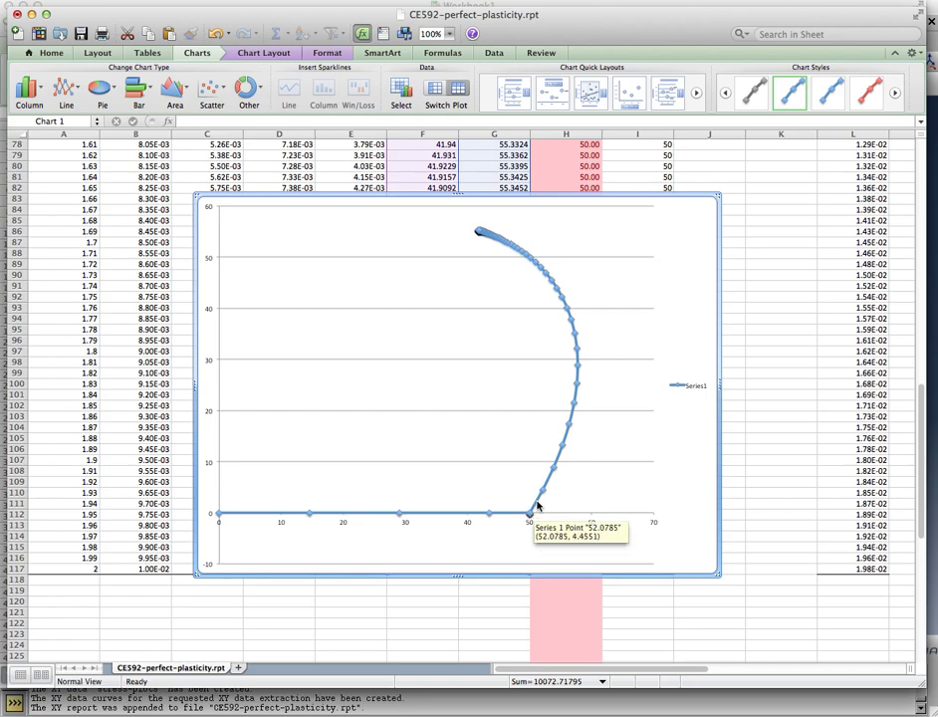
pyautogui.scroll(-2, 538, 505)
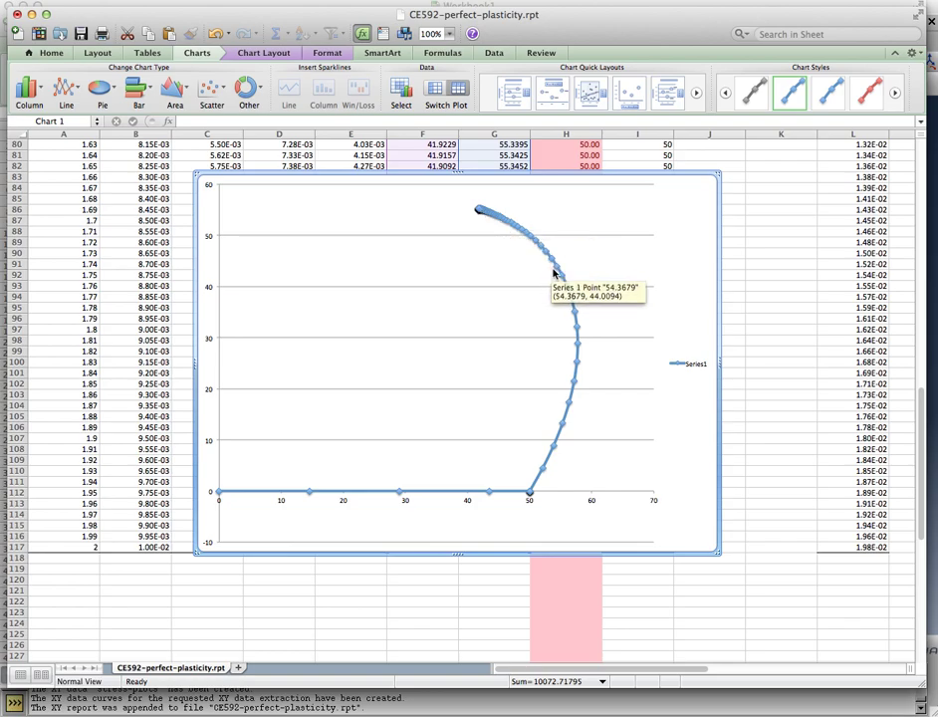
# Move the chart to a new sheet Chart1, then return to the CE592-perfect-plasticity.rpt sheet.
pyautogui.rightClick(509, 180)
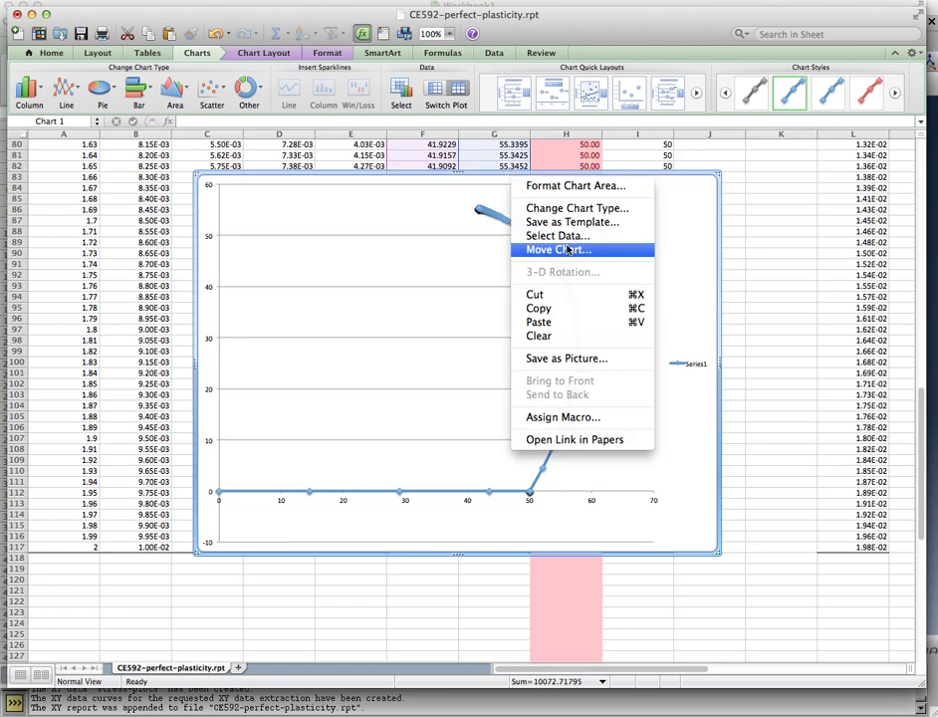
pyautogui.click(574, 250)
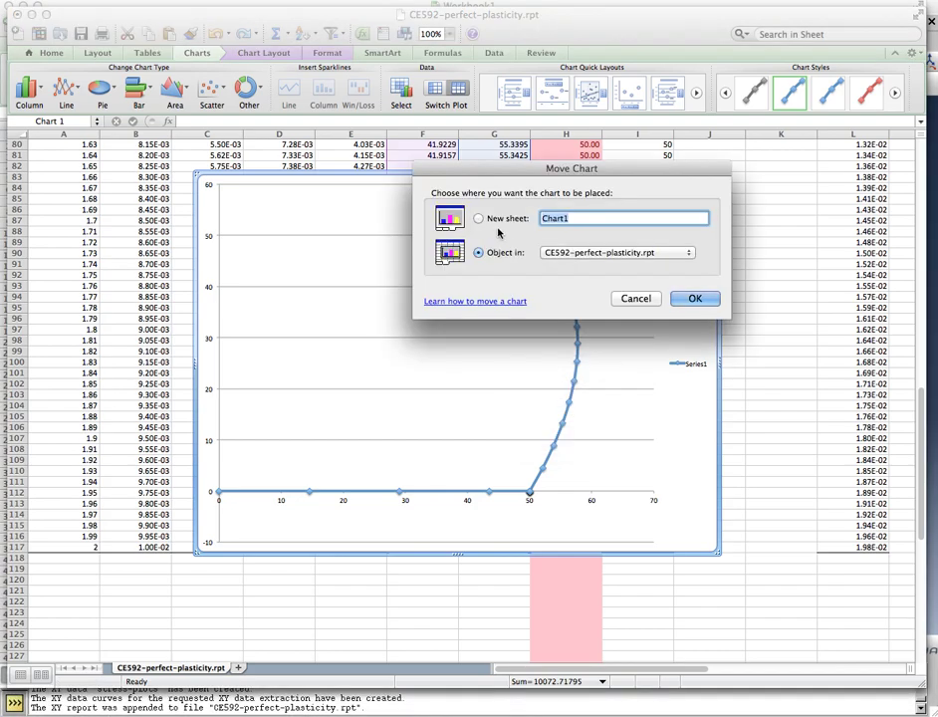
pyautogui.click(694, 298)
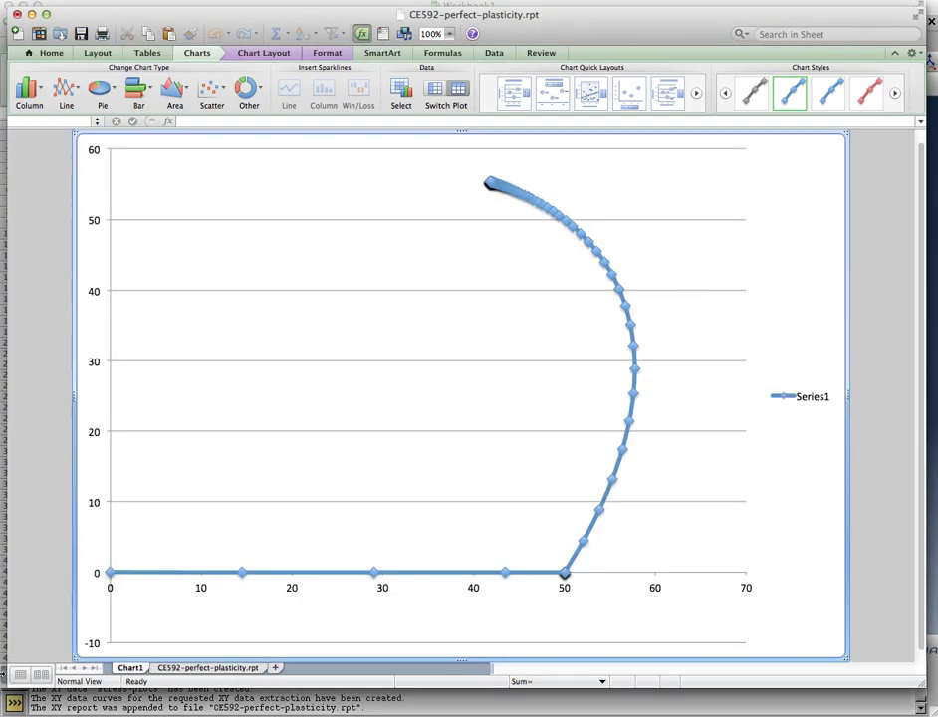
pyautogui.click(209, 667)
# Insert two blank columns before S11/S22 and one blank column before PE22.
pyautogui.scroll(10, 458, 450)
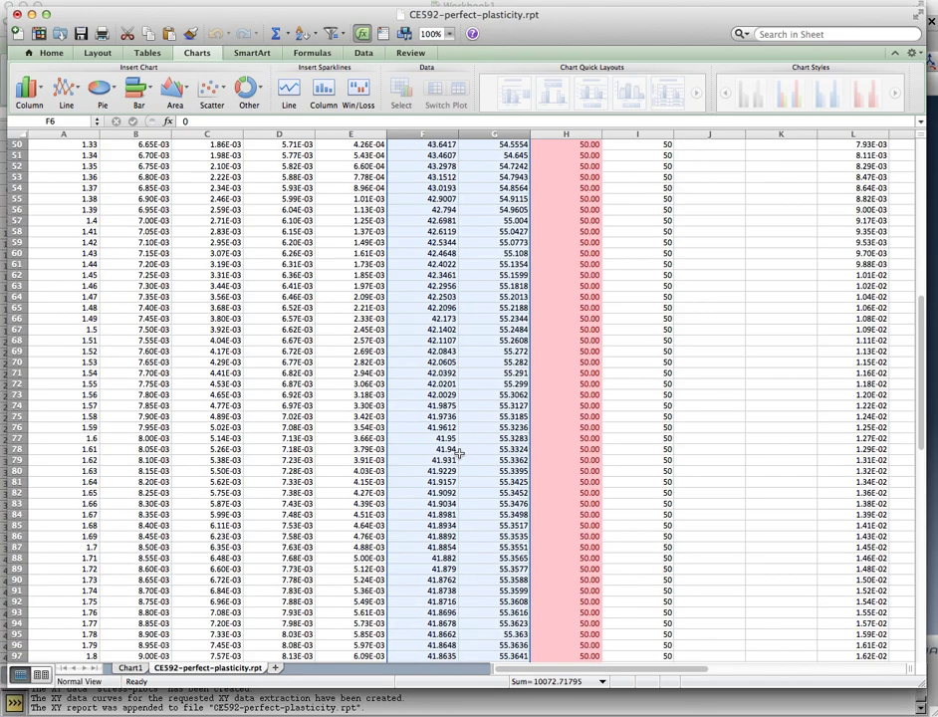
pyautogui.scroll(5, 458, 453)
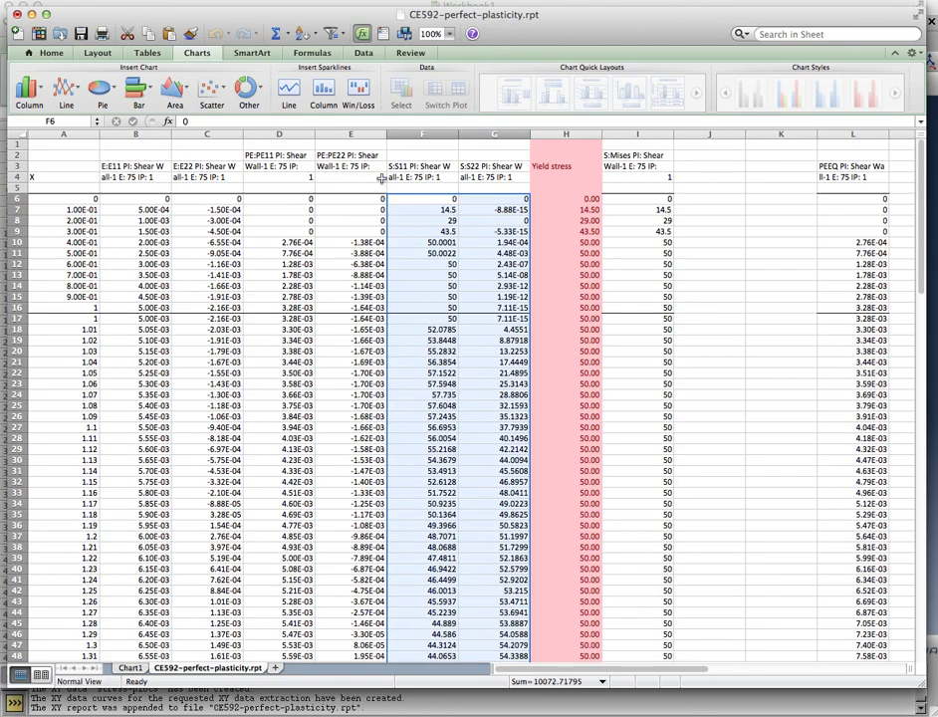
pyautogui.moveTo(425, 135); pyautogui.dragTo(481, 135)
pyautogui.rightClick(485, 140)
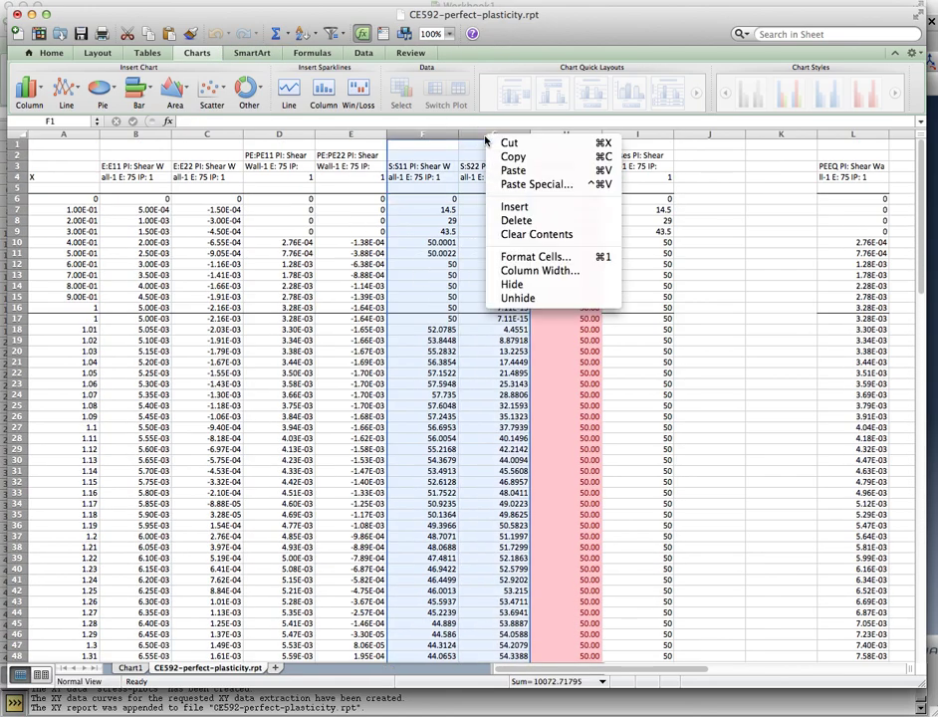
pyautogui.click(498, 206)
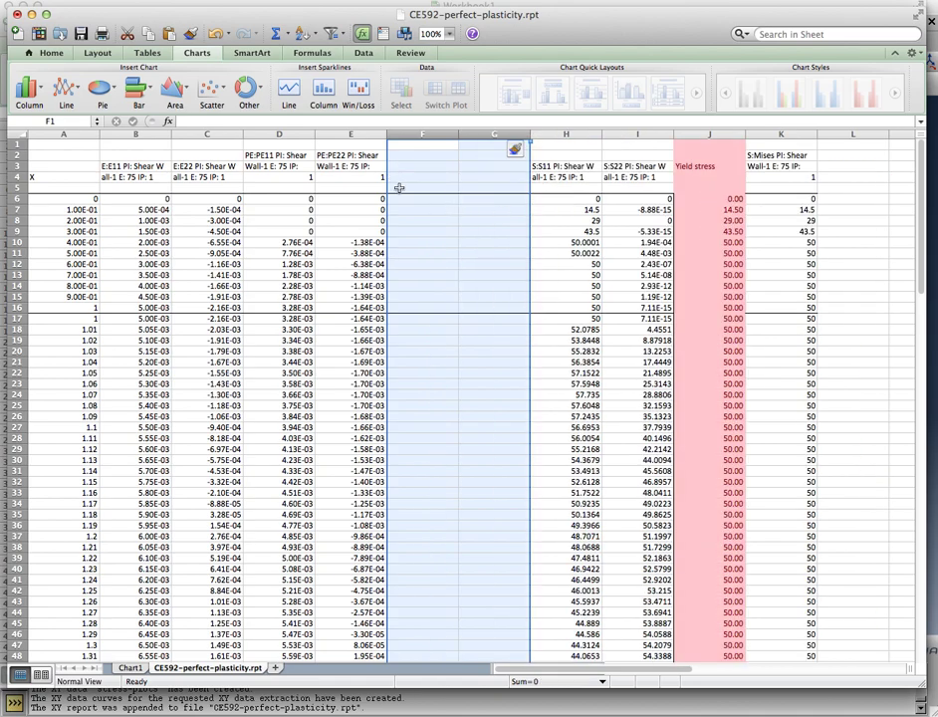
pyautogui.click(339, 132)
pyautogui.rightClick(343, 132)
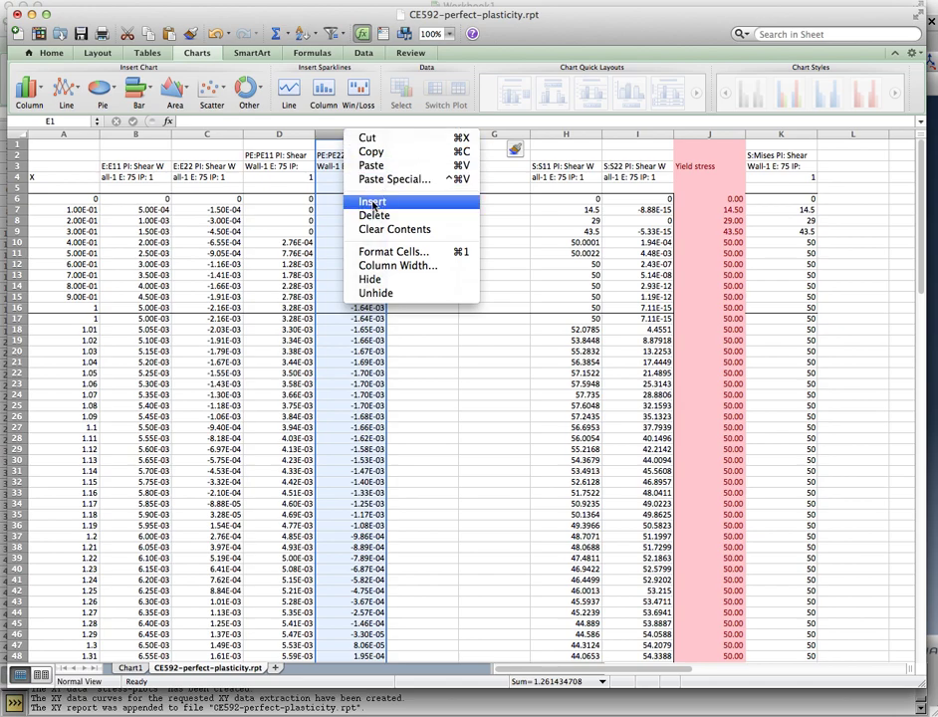
pyautogui.click(356, 204)
# Head column E as dep11 and enter the increment formula =D7-D6 in E7.
pyautogui.click(367, 199)
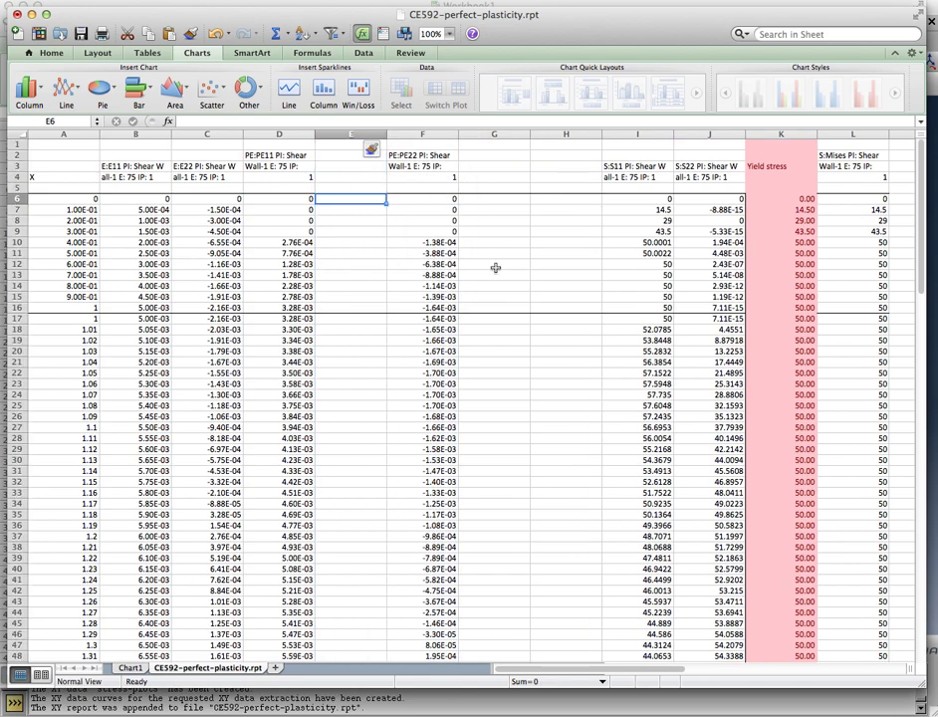
pyautogui.press('Up')
pyautogui.press('Up')
pyautogui.press('Up')
pyautogui.press('Up')
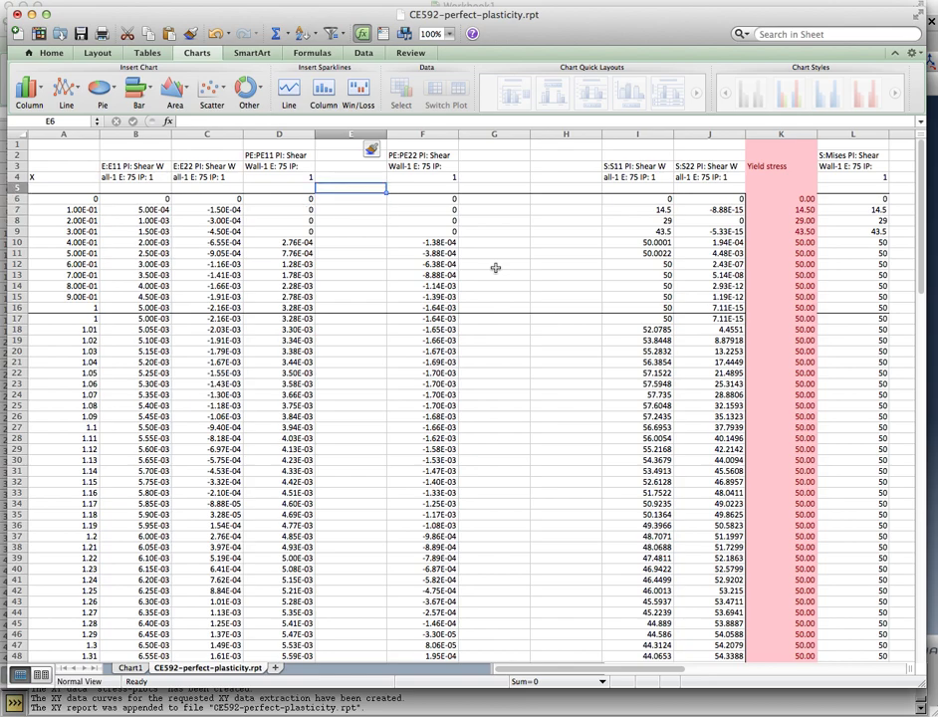
pyautogui.write('d')
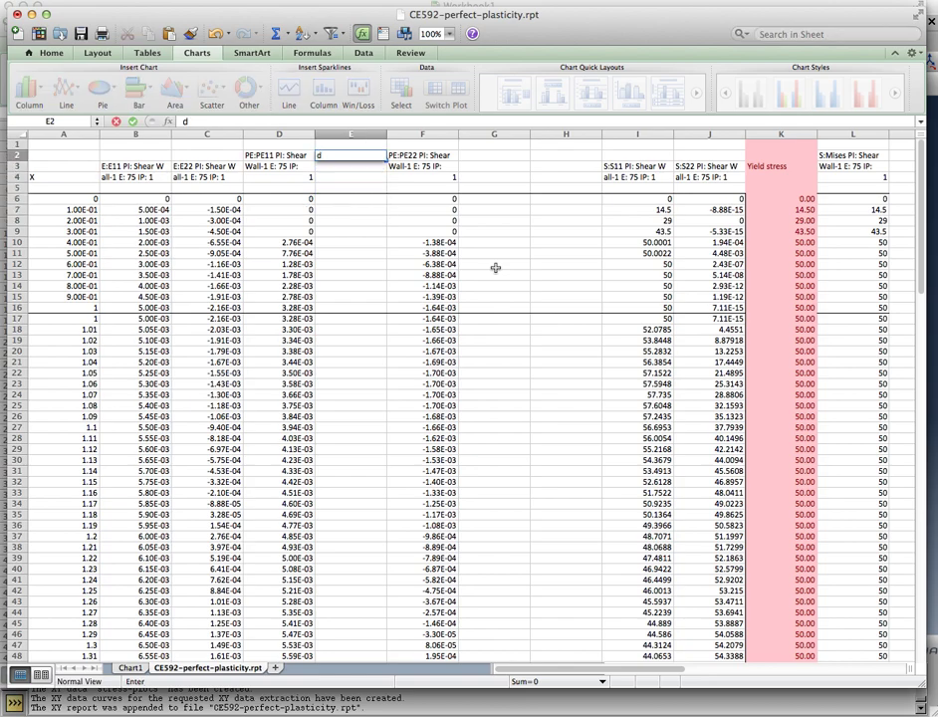
pyautogui.write('ep11')
pyautogui.press('Return')
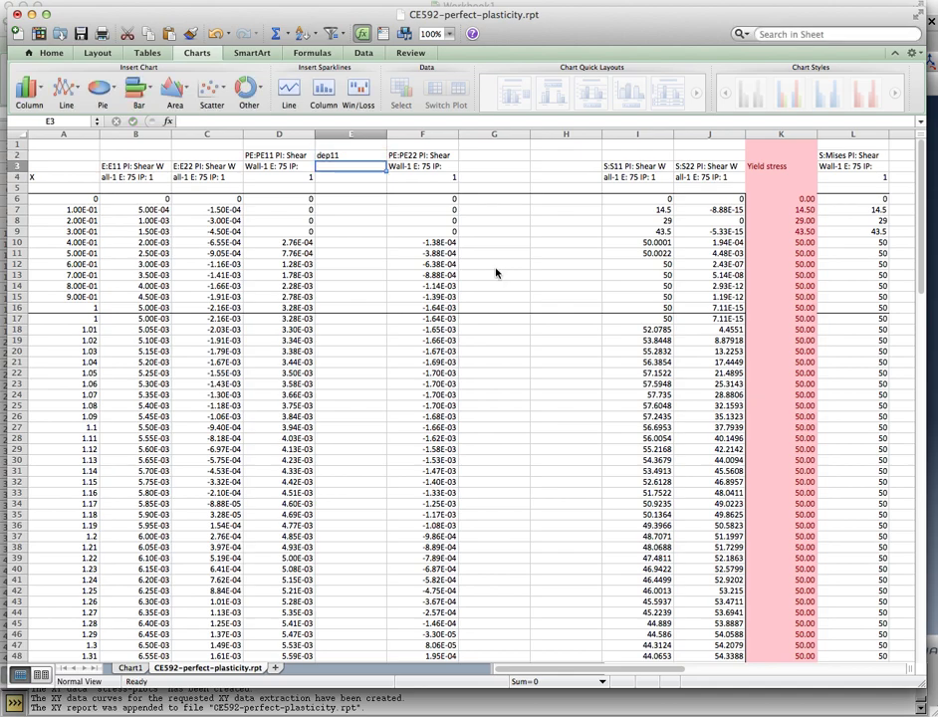
pyautogui.press('Down')
pyautogui.press('Down')
pyautogui.press('Down')
pyautogui.press('Down')
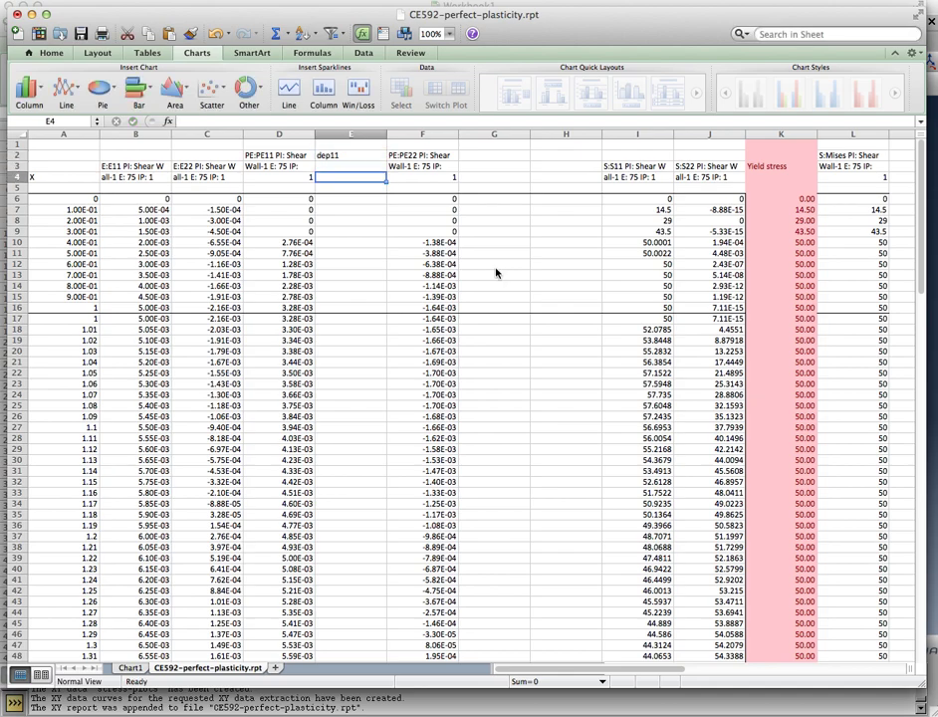
pyautogui.write('=')
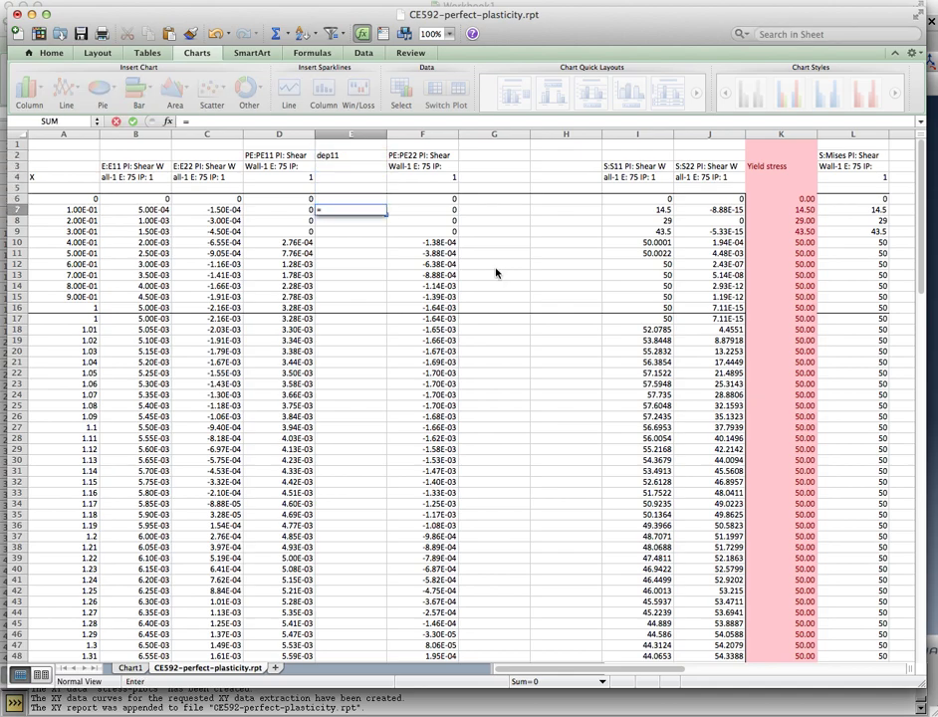
pyautogui.press('Left')
pyautogui.write('-')
pyautogui.press('Up')
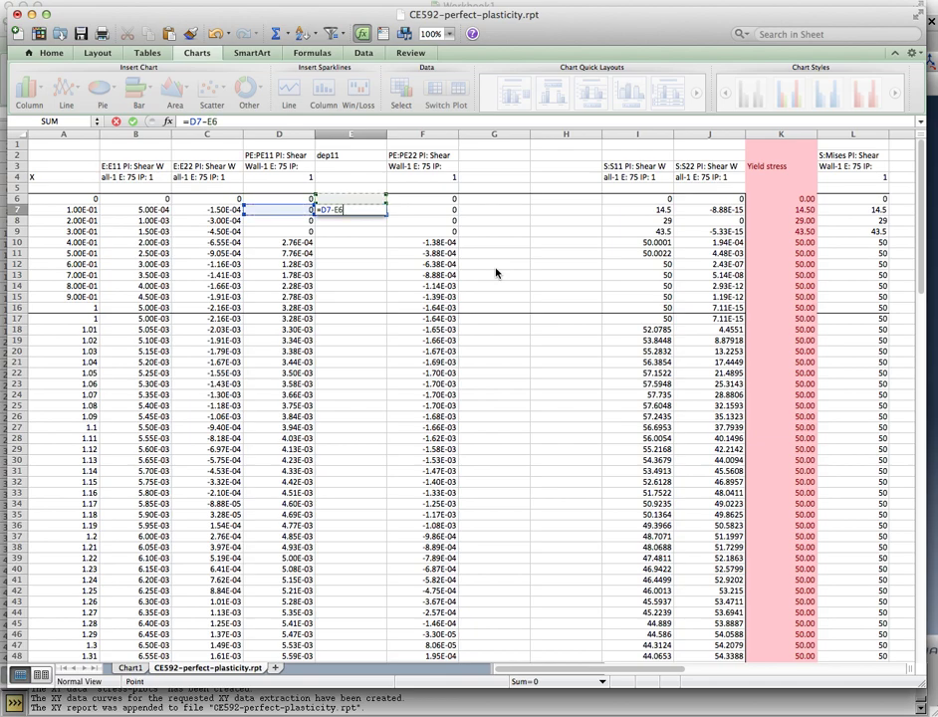
pyautogui.press('Return')
pyautogui.press('Up')
pyautogui.press('super+c')
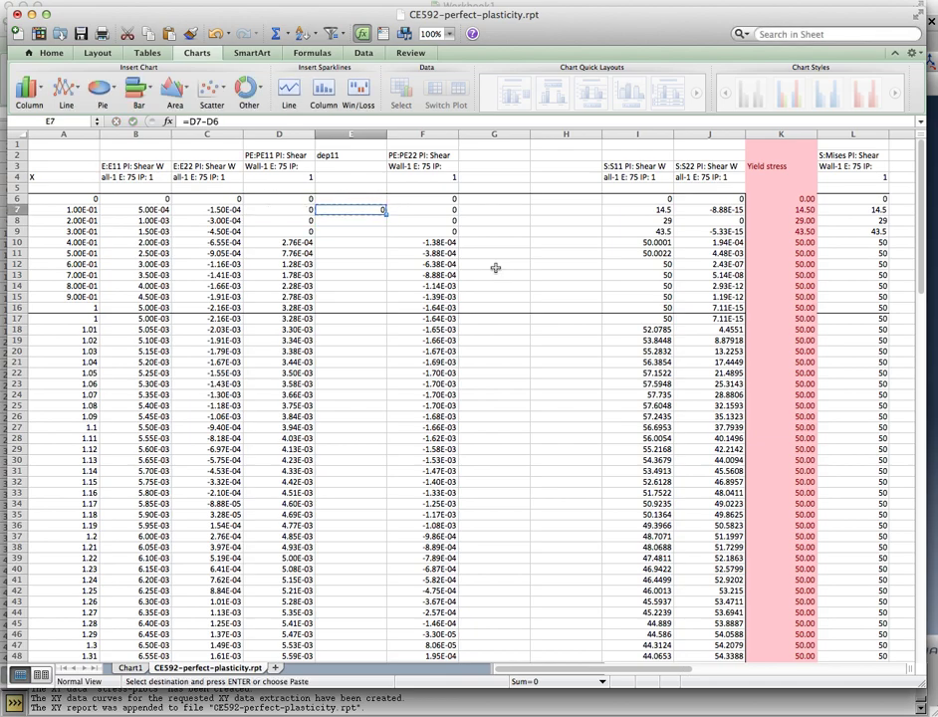
# Fill the =D7-D6 formula down column E to row 117 and check E56.
pyautogui.scroll(-15, 373, 443)
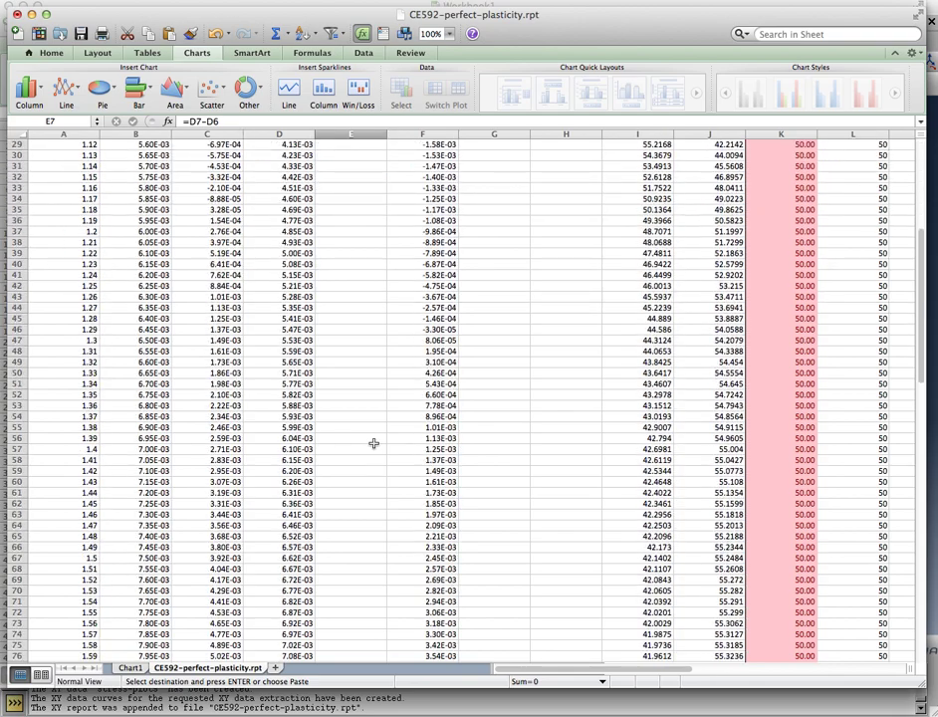
pyautogui.scroll(-15, 373, 443)
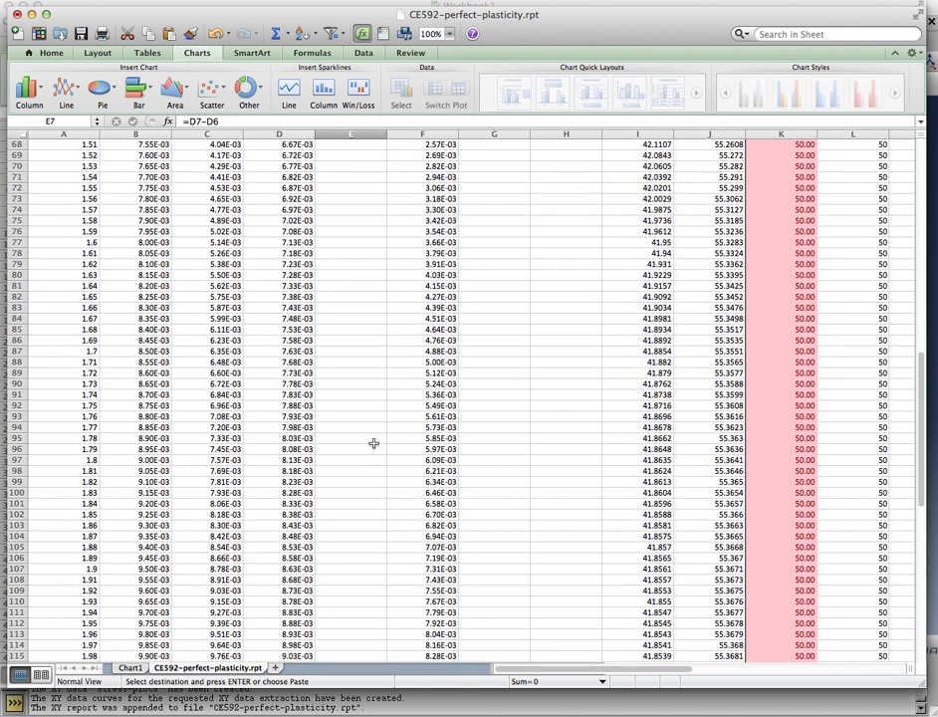
pyautogui.keyDown('shift'); pyautogui.click(366, 394); pyautogui.keyUp('shift')
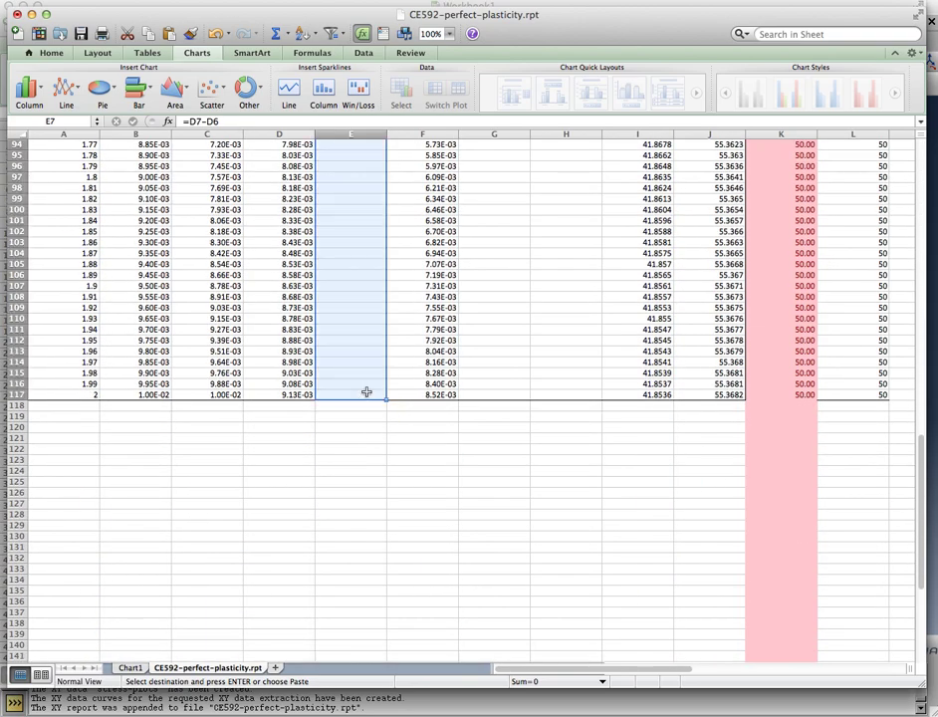
pyautogui.press('super+v')
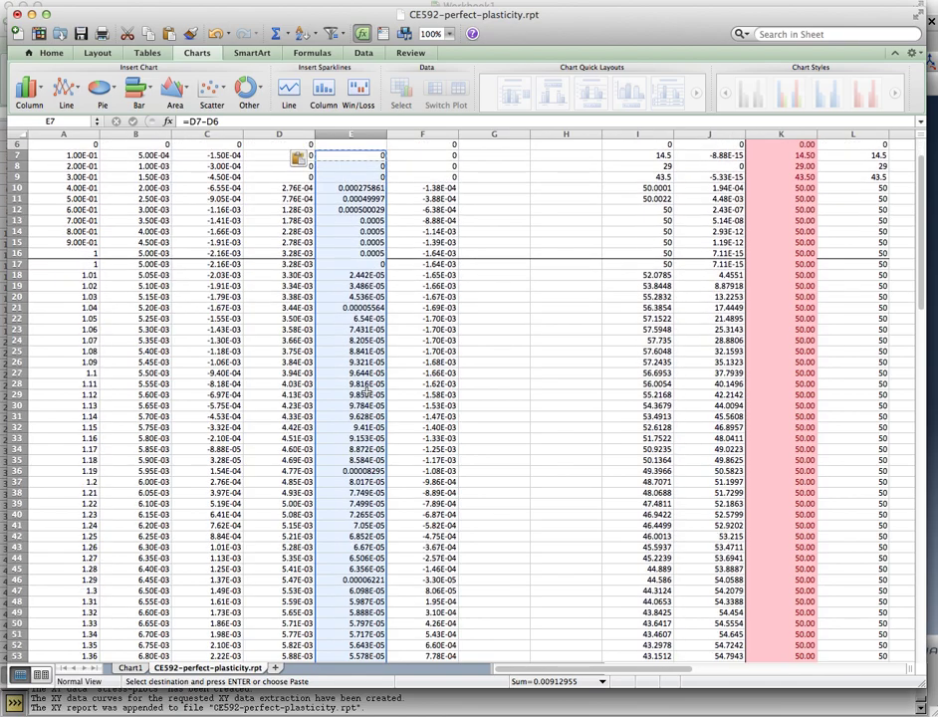
pyautogui.scroll(-5, 367, 388)
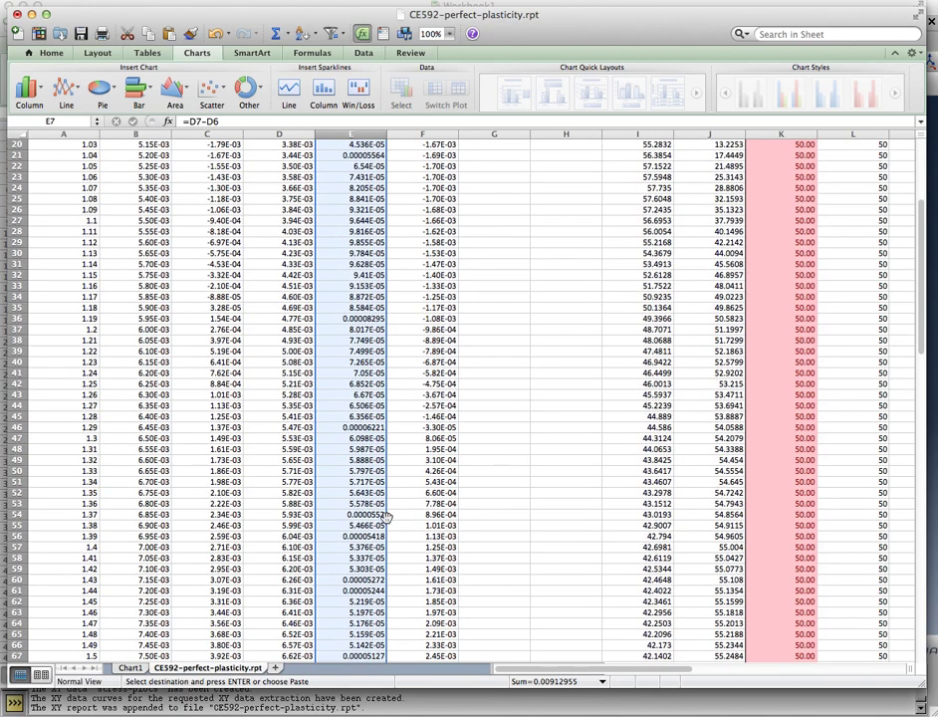
pyautogui.click(378, 535)
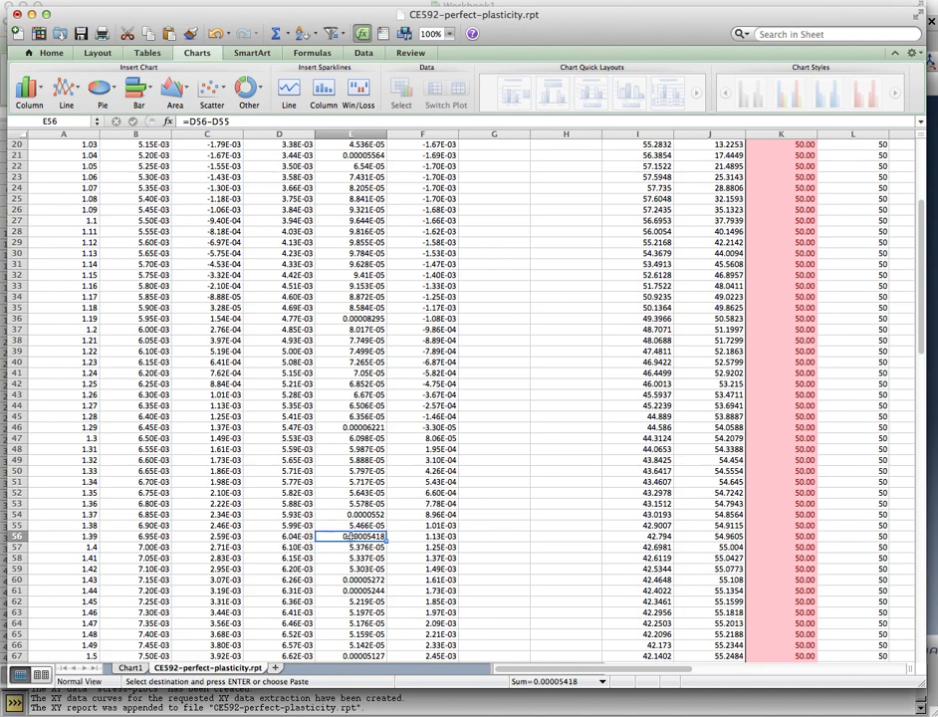
pyautogui.scroll(5, 350, 536)
pyautogui.scroll(2, 349, 536)
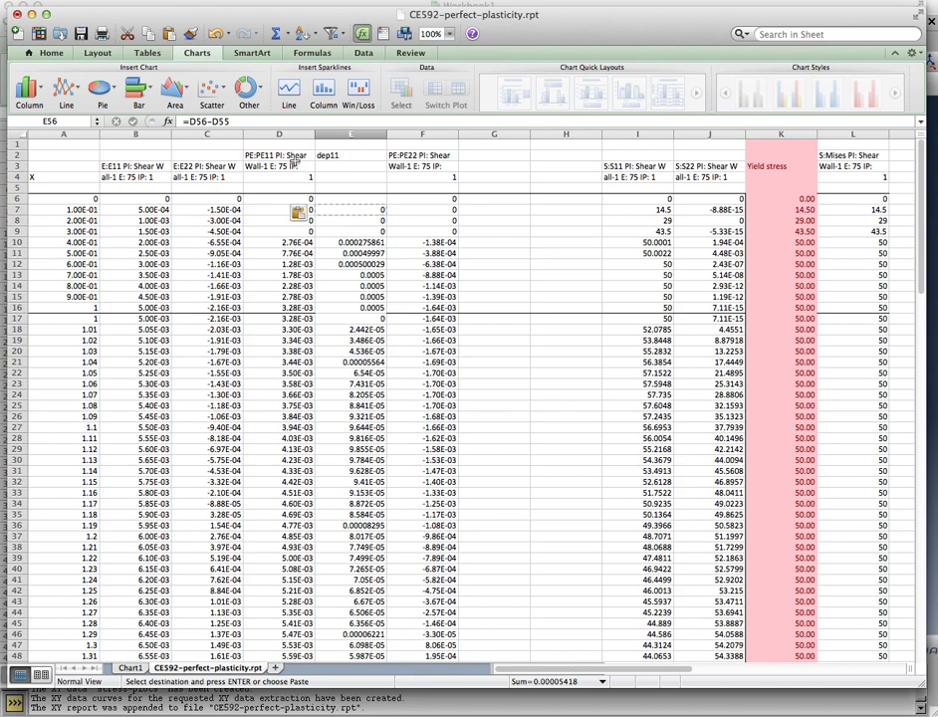
pyautogui.click(503, 154)
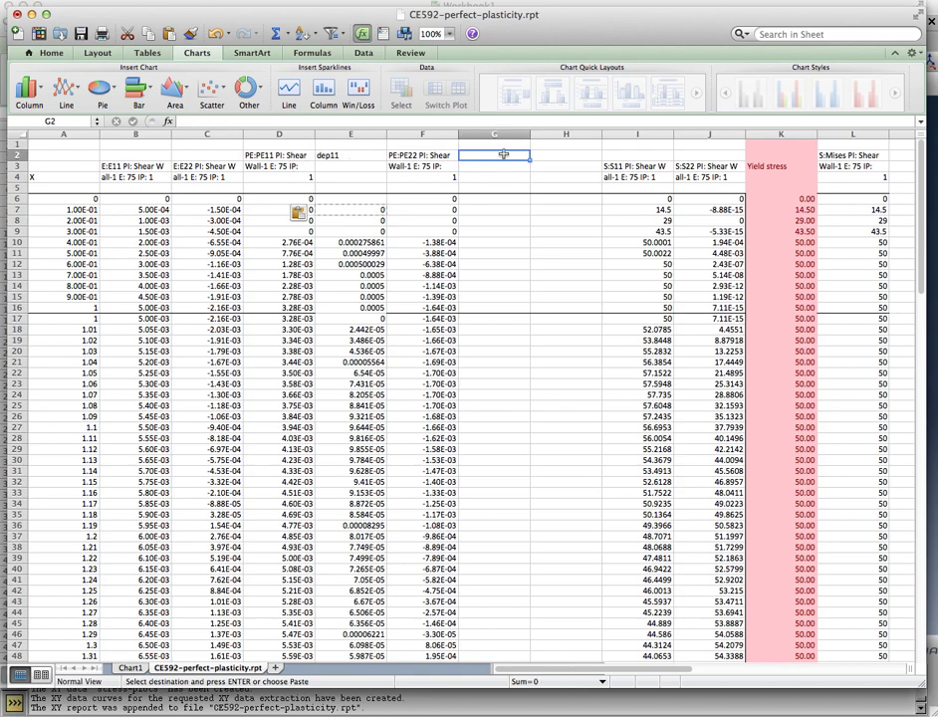
# Head column G as dep22 and enter the increment formula =F7-F6 in G7.
pyautogui.write('dep')
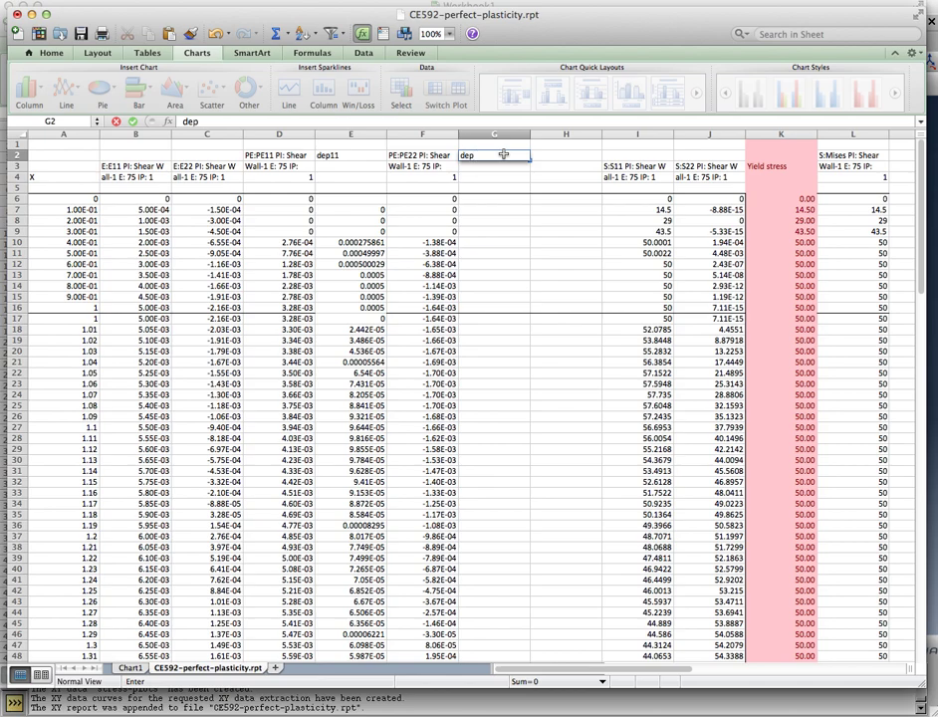
pyautogui.press('Return')
pyautogui.press('Return')
pyautogui.press('Return')
pyautogui.press('Return')
pyautogui.press('Return')
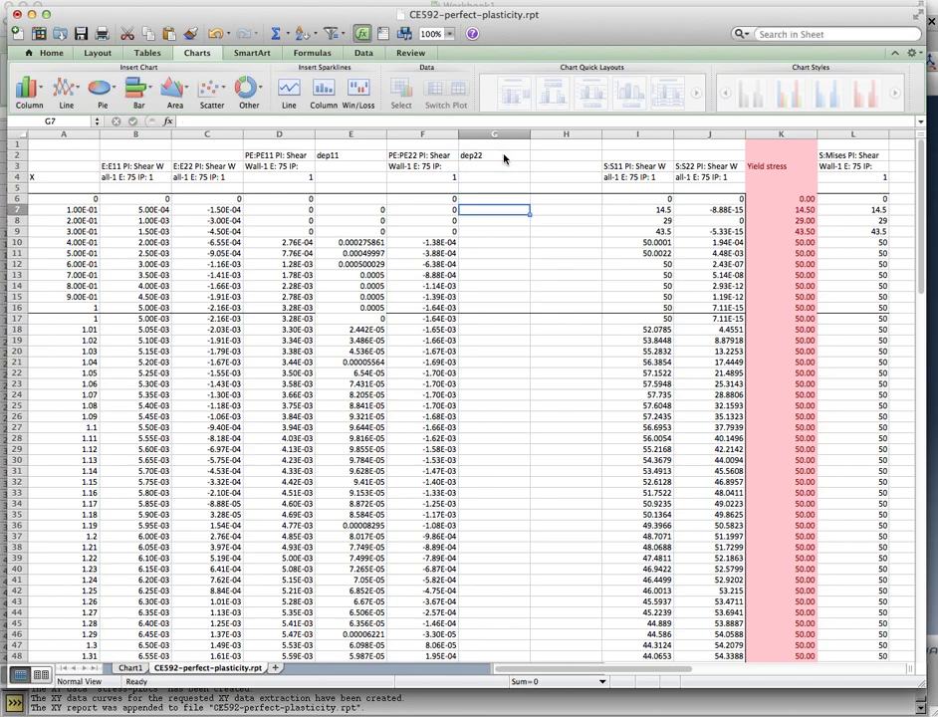
pyautogui.write('=F7')
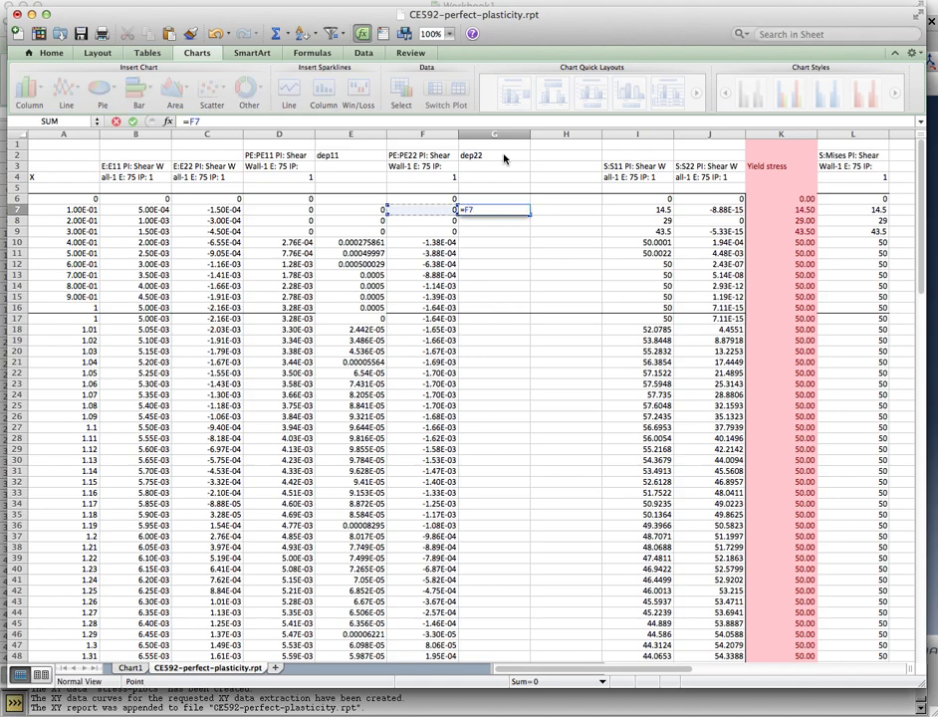
pyautogui.write('-F6')
pyautogui.press('Return')
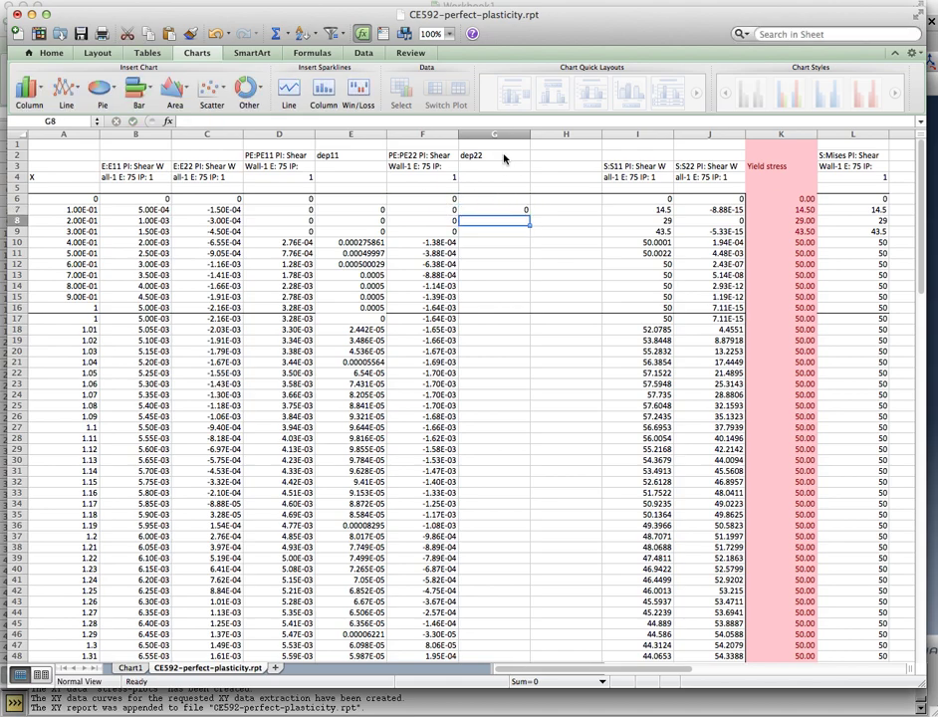
pyautogui.press('Up')
pyautogui.press('super+c')
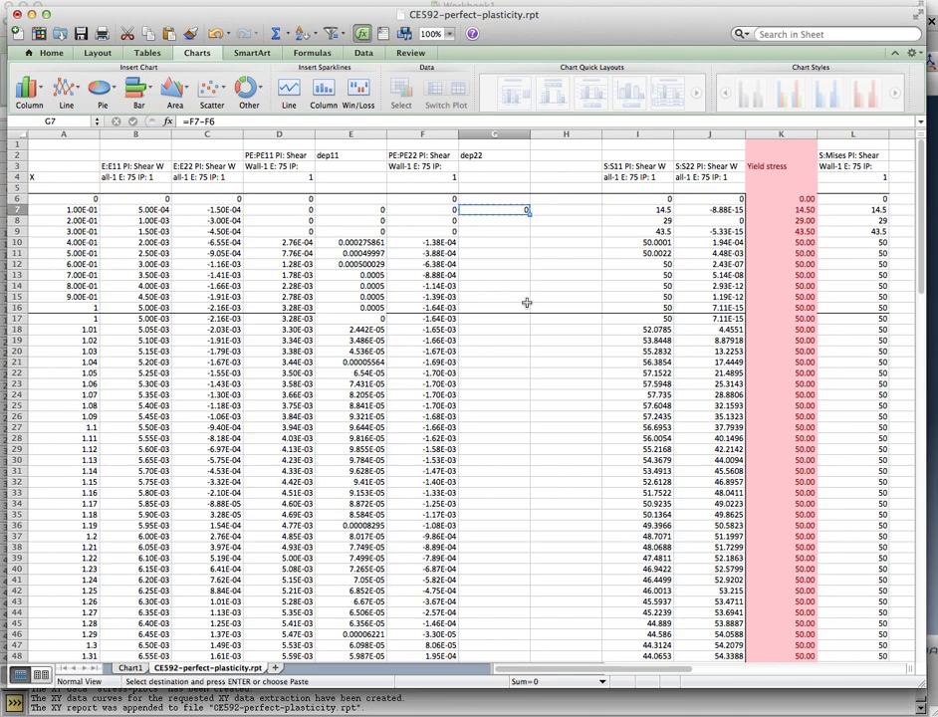
# Paste the dep22 formula down to G117 and check G31.
pyautogui.scroll(-5, 509, 319)
pyautogui.scroll(-20, 509, 318)
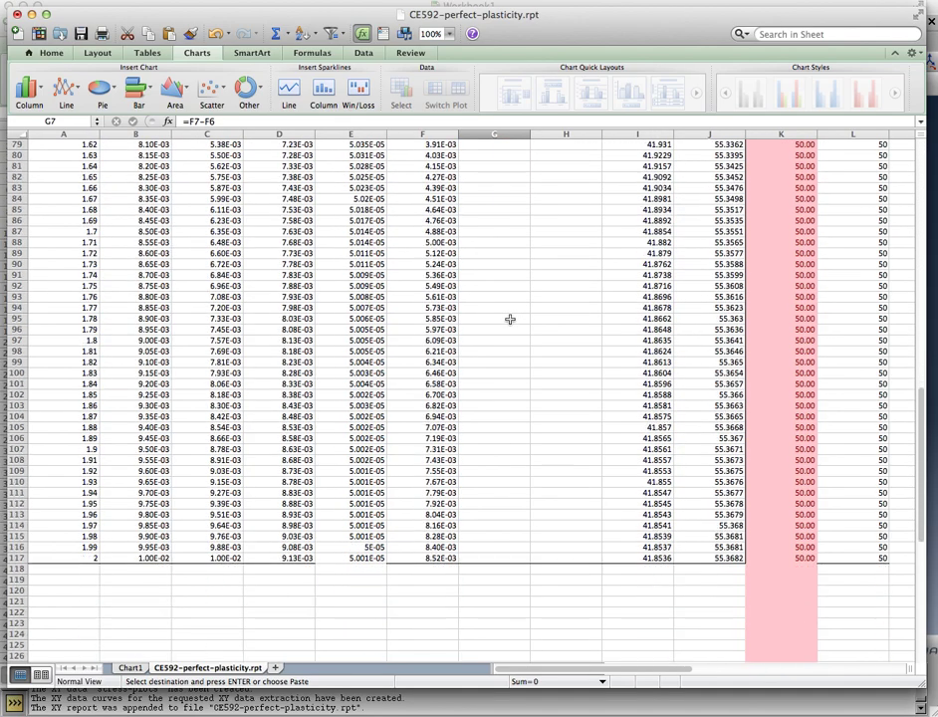
pyautogui.keyDown('shift'); pyautogui.click(502, 457); pyautogui.keyUp('shift')
pyautogui.press('super+v')
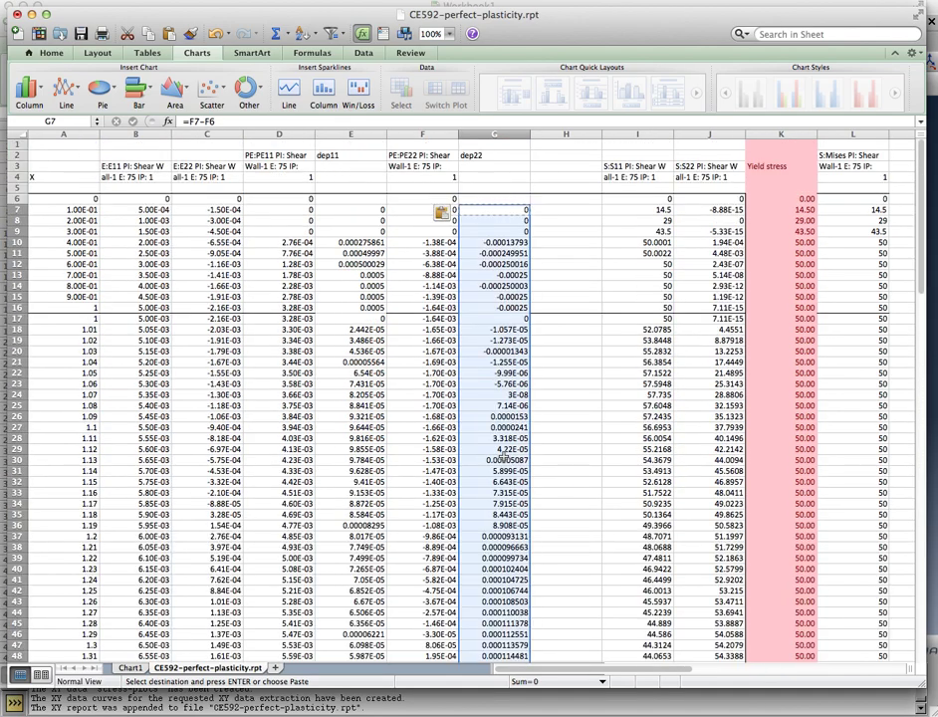
pyautogui.scroll(-3, 500, 456)
pyautogui.scroll(-2, 503, 456)
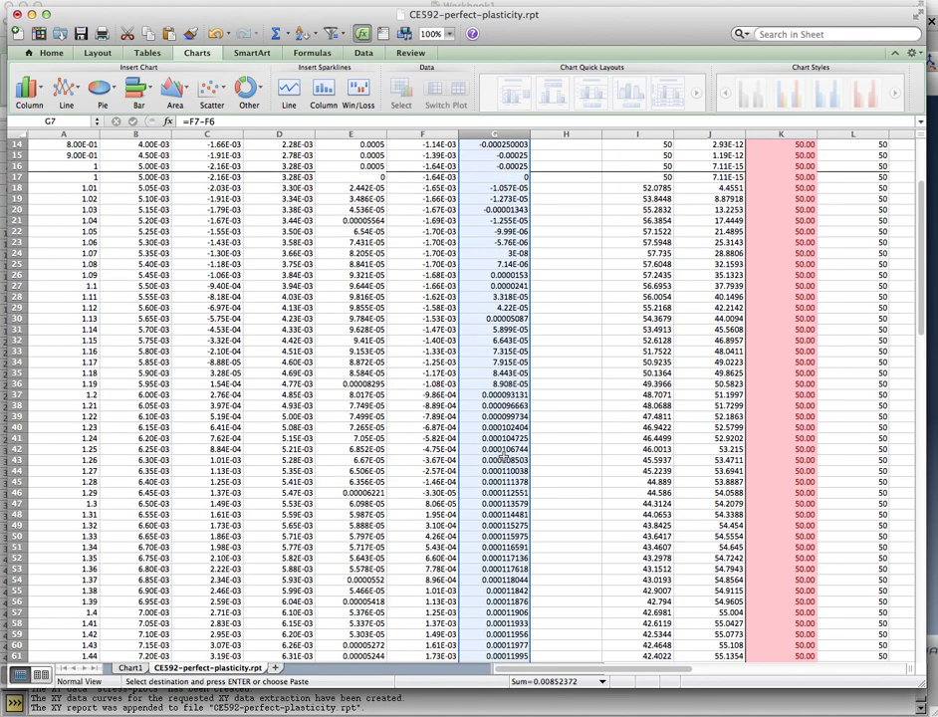
pyautogui.scroll(5, 504, 457)
pyautogui.click(504, 459)
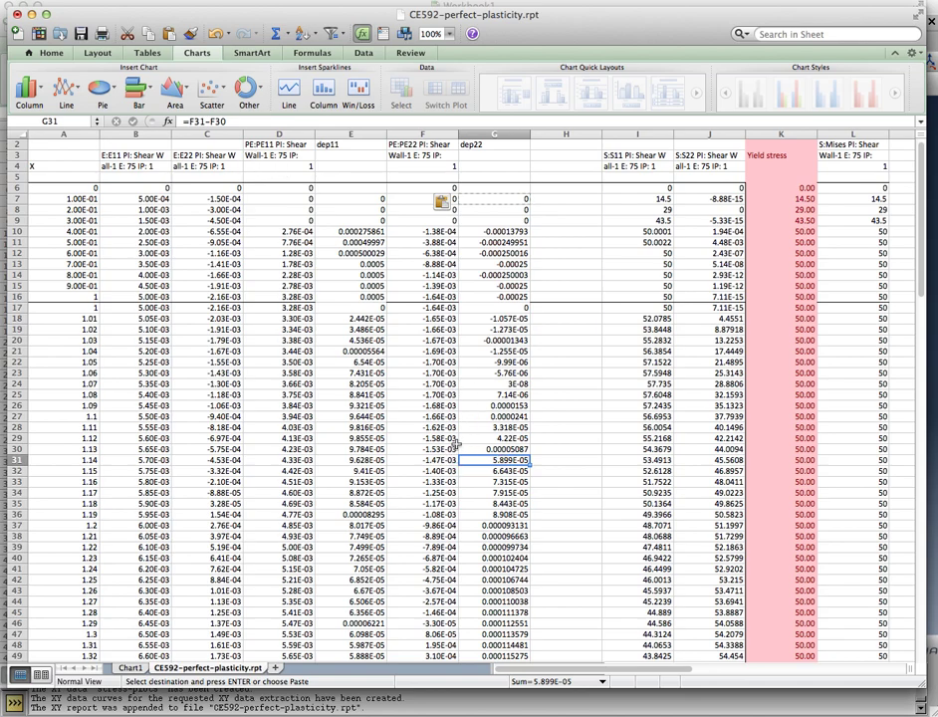
# Shade the dep11 and dep22 columns E and G with the pink Bad style.
pyautogui.click(351, 134)
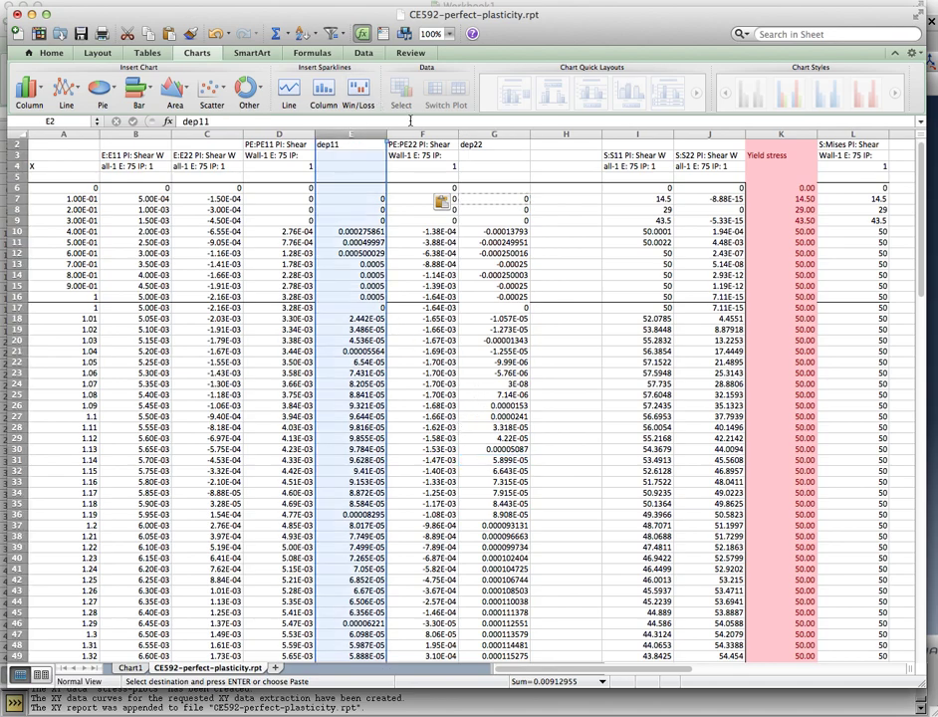
pyautogui.click(47, 53)
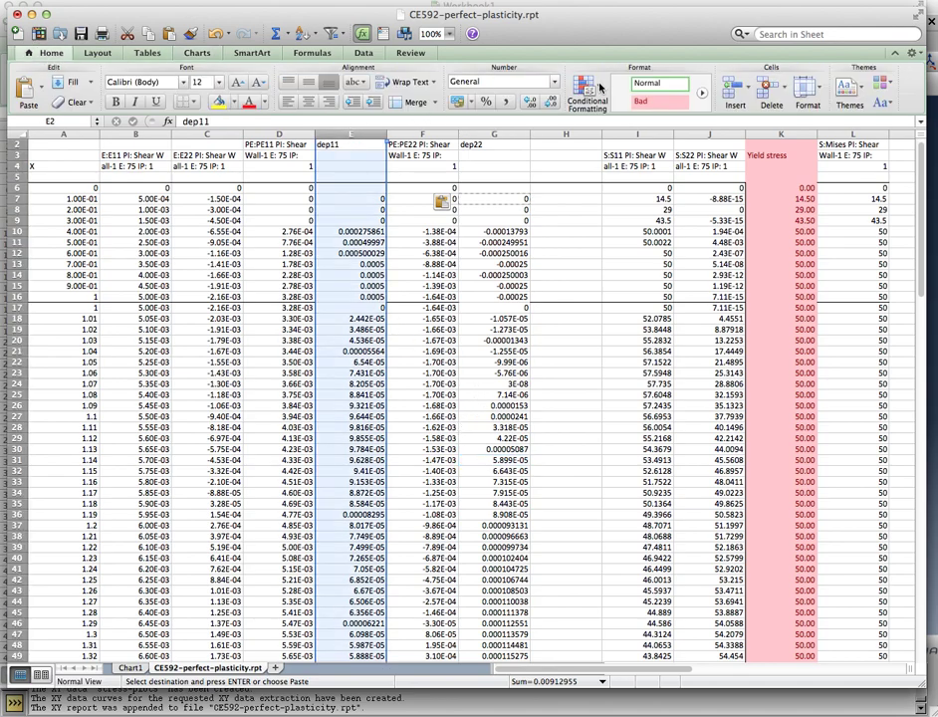
pyautogui.click(646, 100)
pyautogui.click(494, 135)
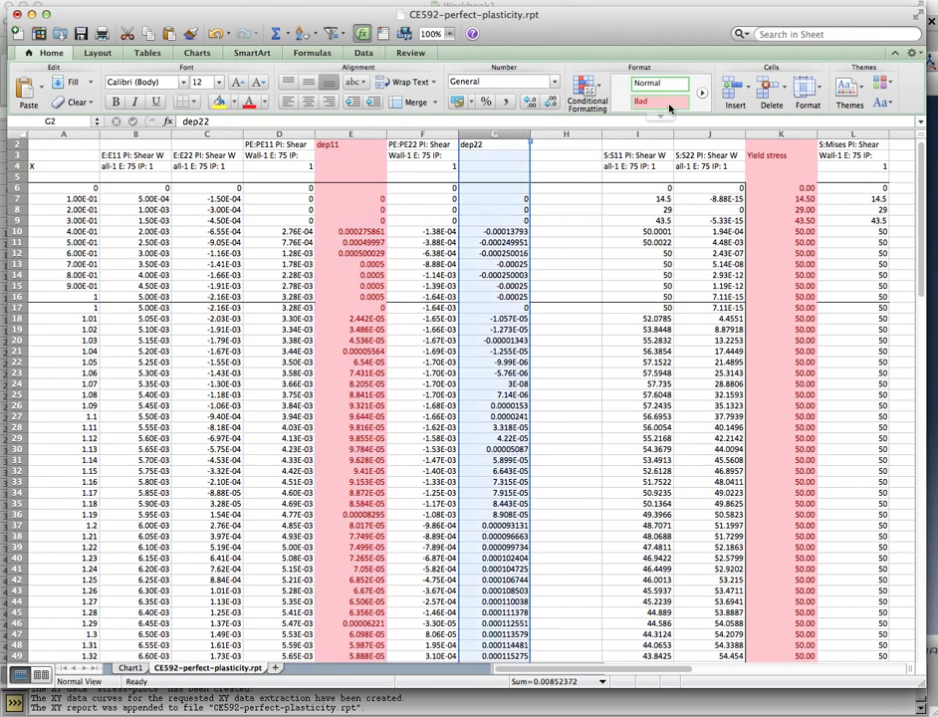
pyautogui.click(646, 101)
pyautogui.click(523, 275)
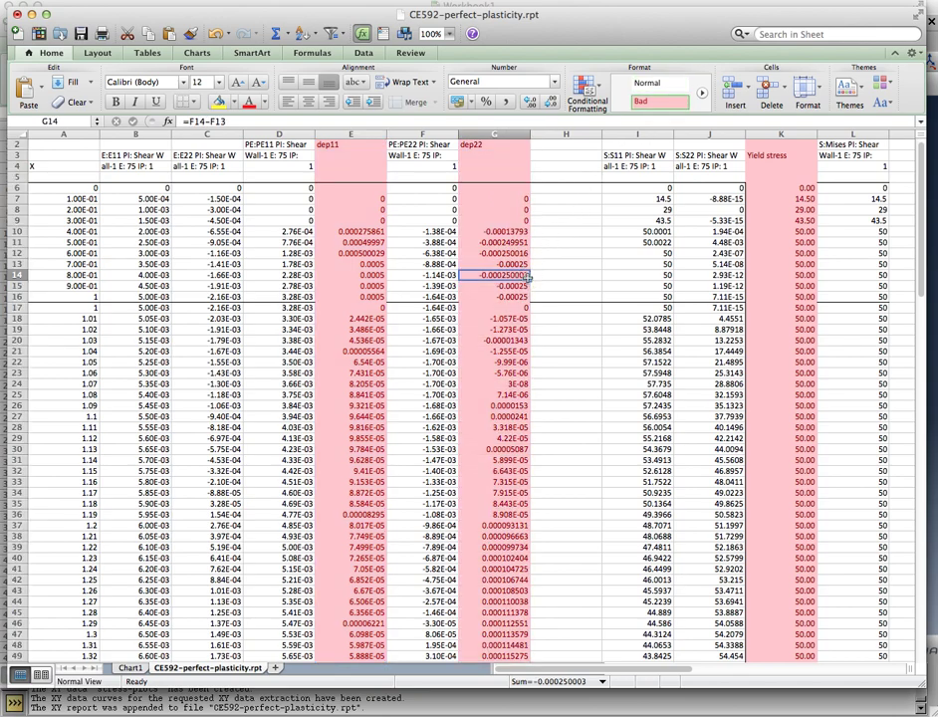
pyautogui.click(655, 155)
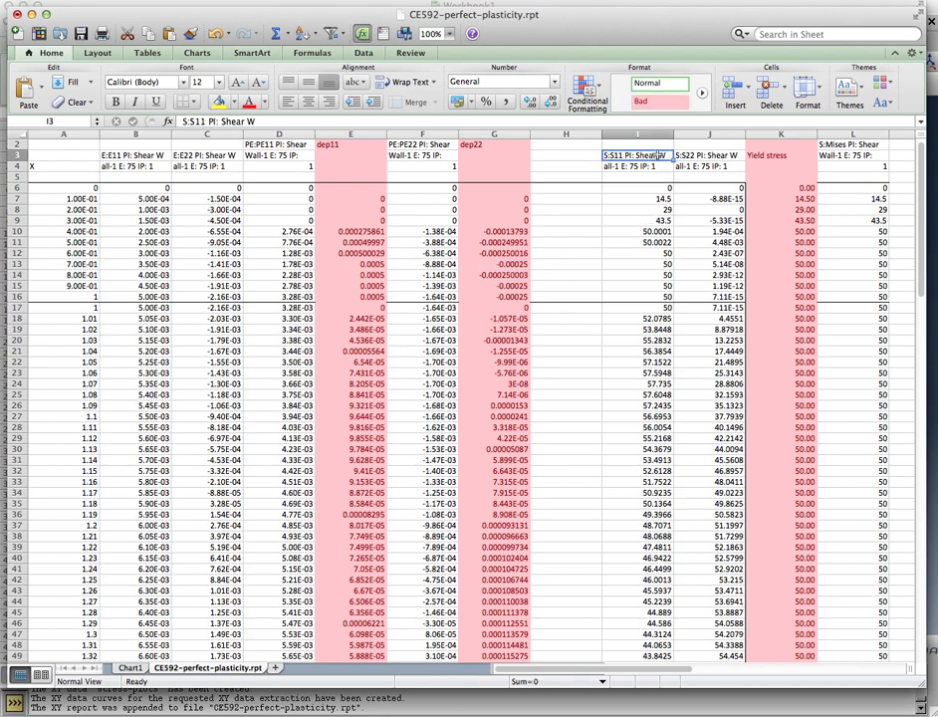
pyautogui.press('Right')
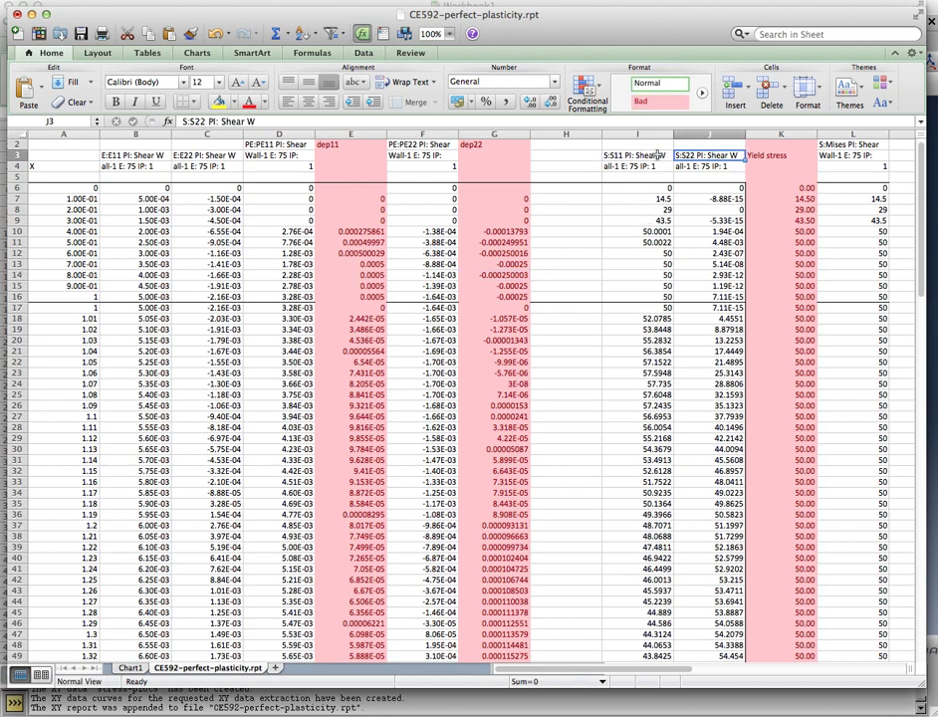
pyautogui.click(658, 155)
pyautogui.press('Right')
pyautogui.click(658, 155)
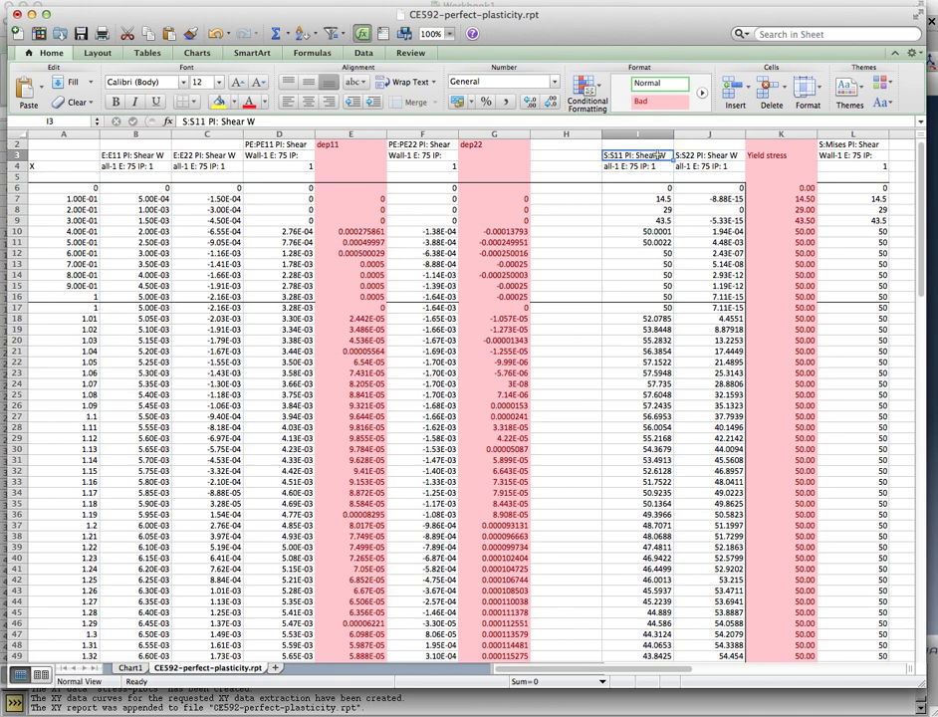
pyautogui.press('Right')
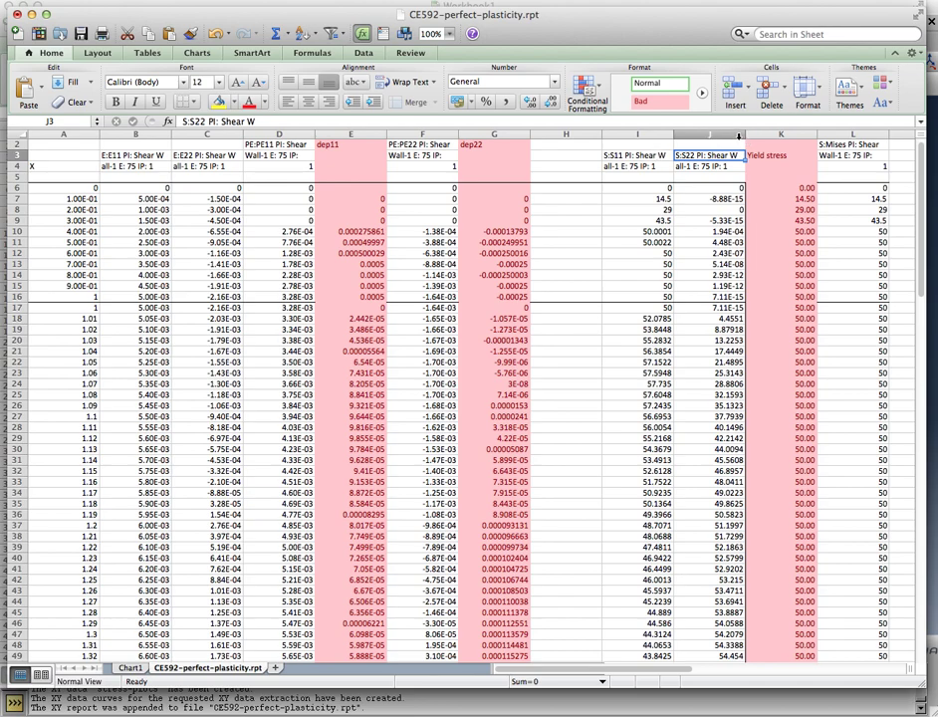
# Insert a blank column K before Yield stress and enter =(J6+I6)/3 in K6.
pyautogui.click(766, 133)
pyautogui.rightClick(769, 134)
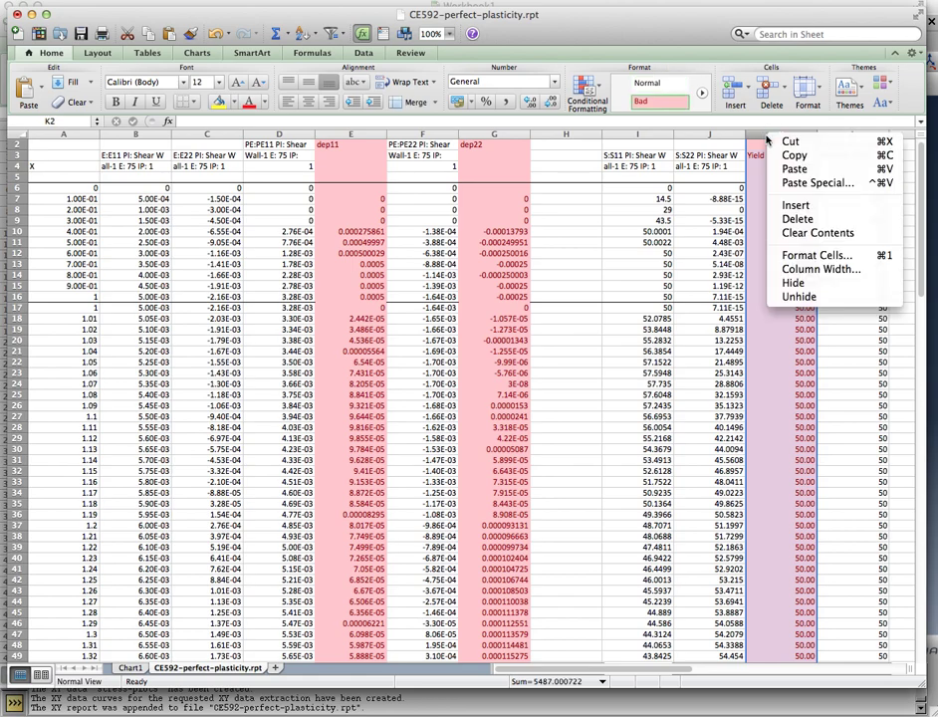
pyautogui.click(795, 206)
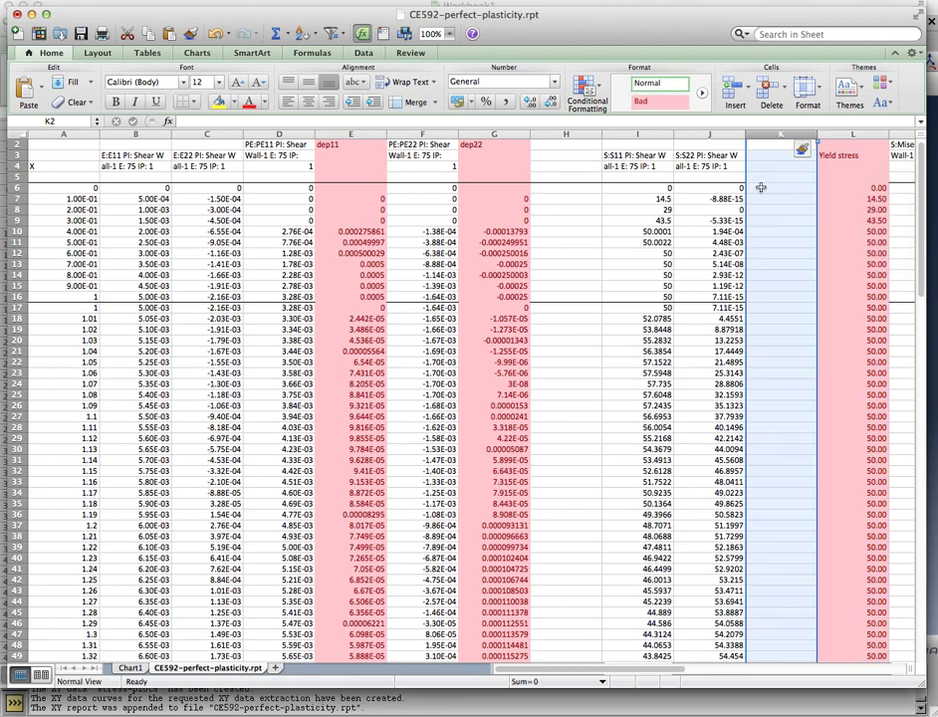
pyautogui.click(781, 188)
pyautogui.write('=')
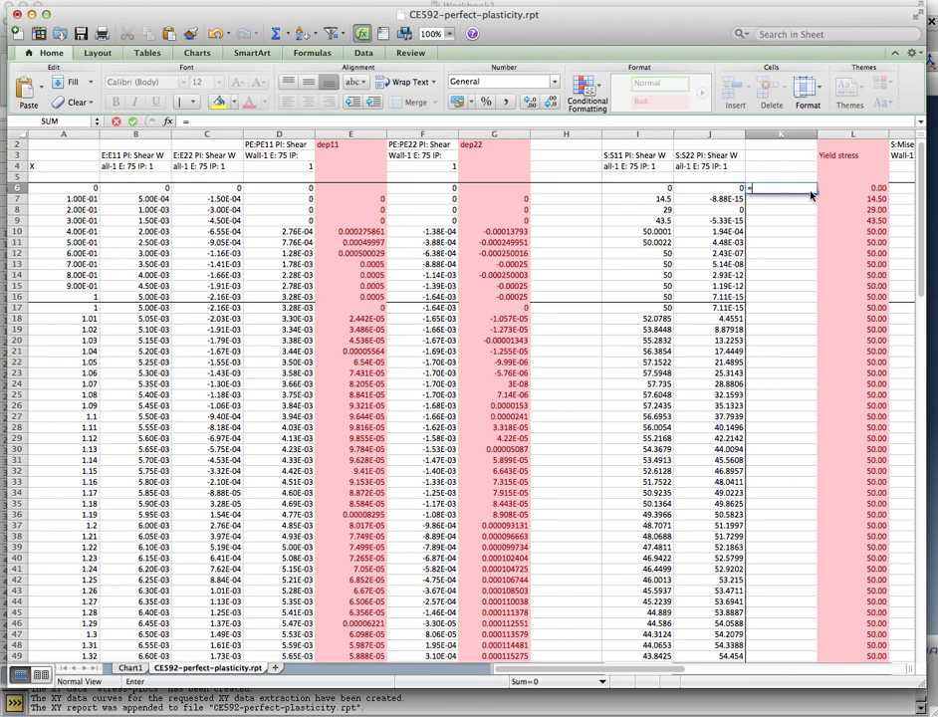
pyautogui.write('(')
pyautogui.press('Left')
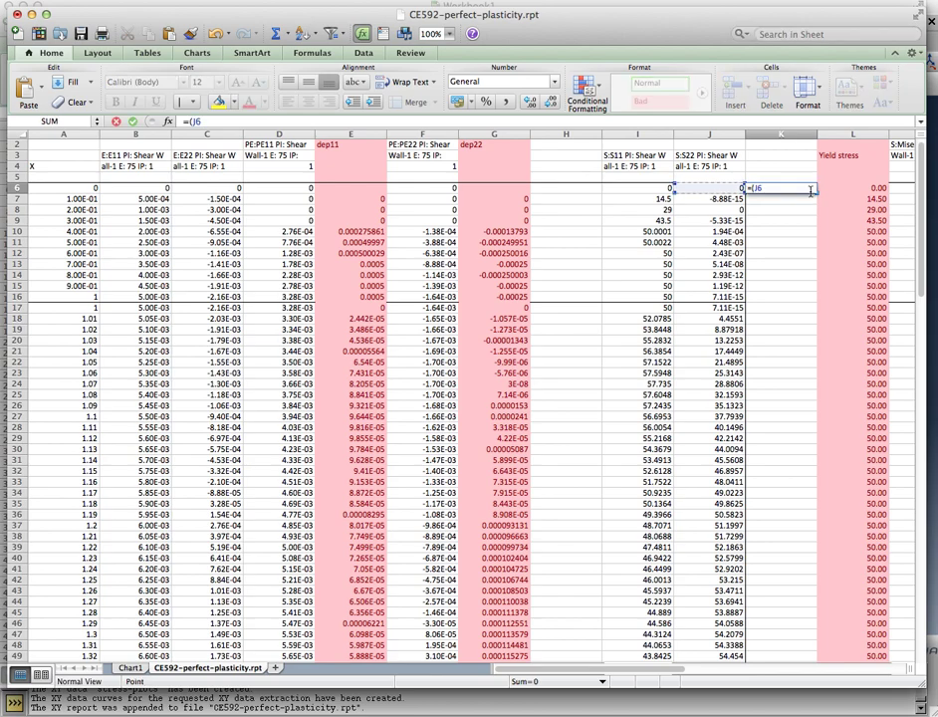
pyautogui.write('+')
pyautogui.press('Left')
pyautogui.press('Left')
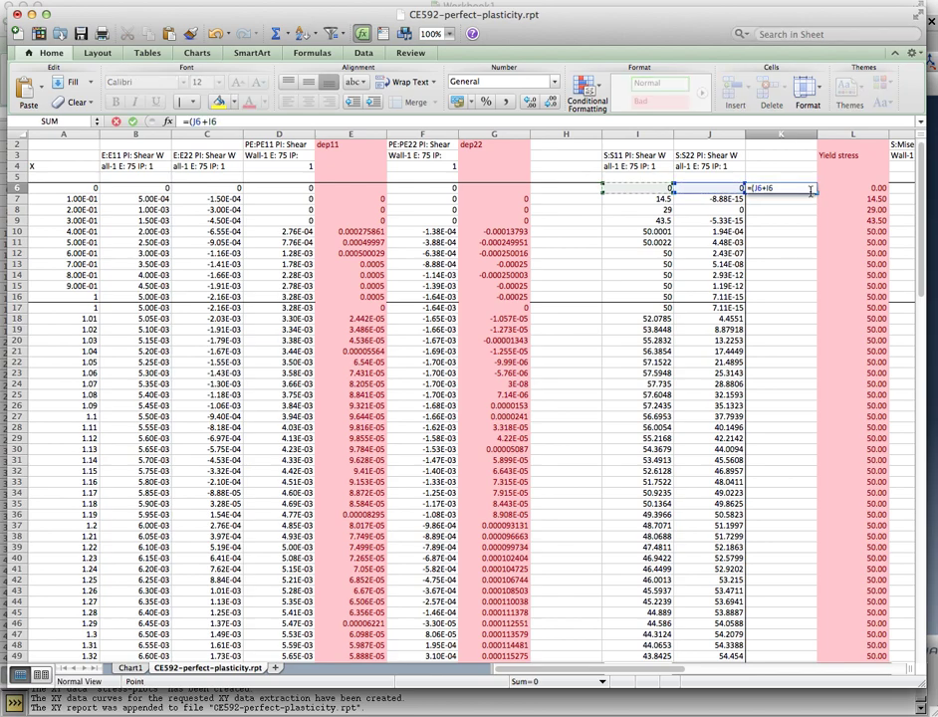
pyautogui.write(')/3')
pyautogui.press('Return')
pyautogui.press('Up')
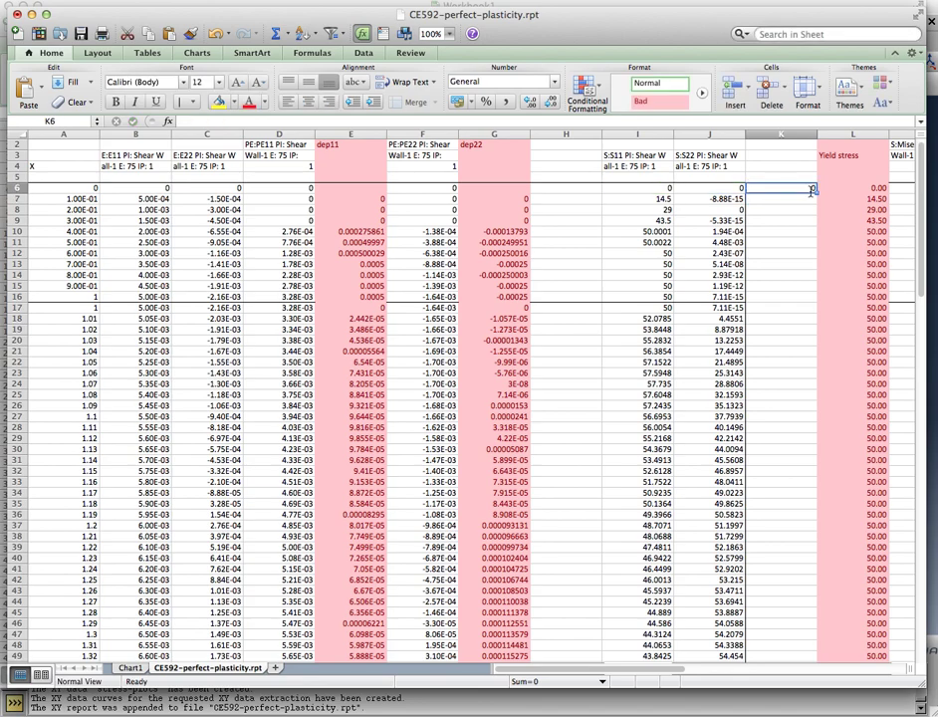
pyautogui.press('super+c')
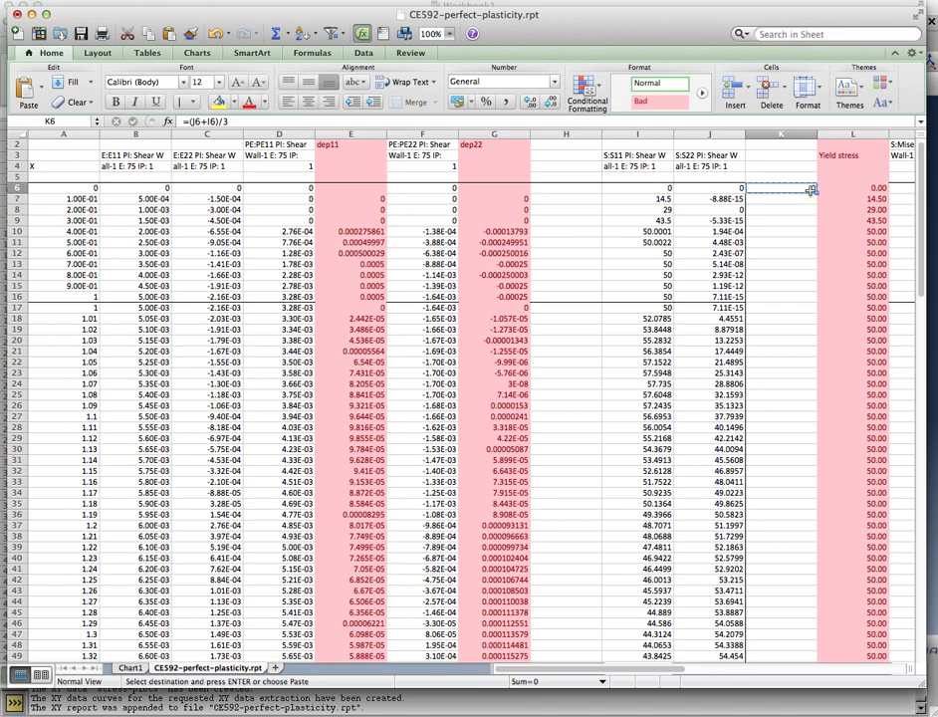
# Copy the pressure formula down column K to row 117.
pyautogui.scroll(-10, 780, 435)
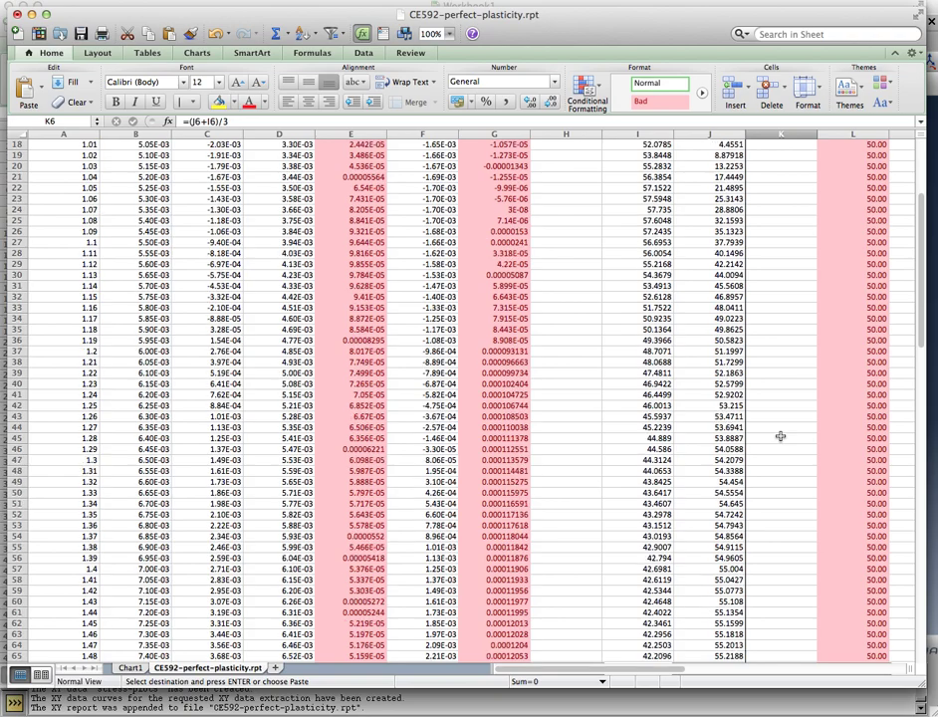
pyautogui.scroll(-9, 780, 438)
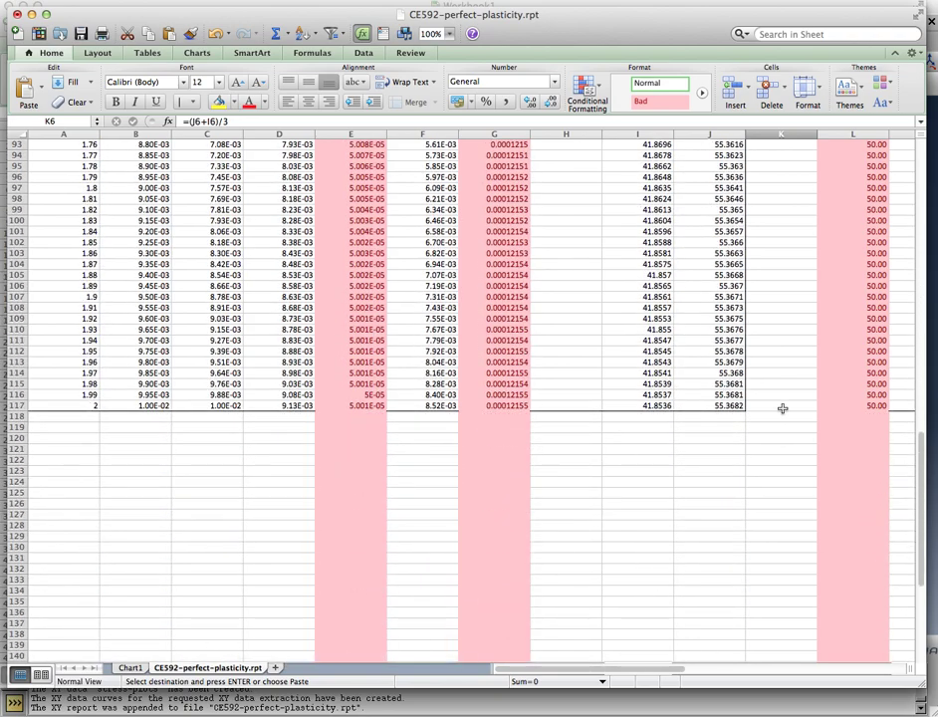
pyautogui.keyDown('shift'); pyautogui.click(781, 408); pyautogui.keyUp('shift')
pyautogui.press('super+v')
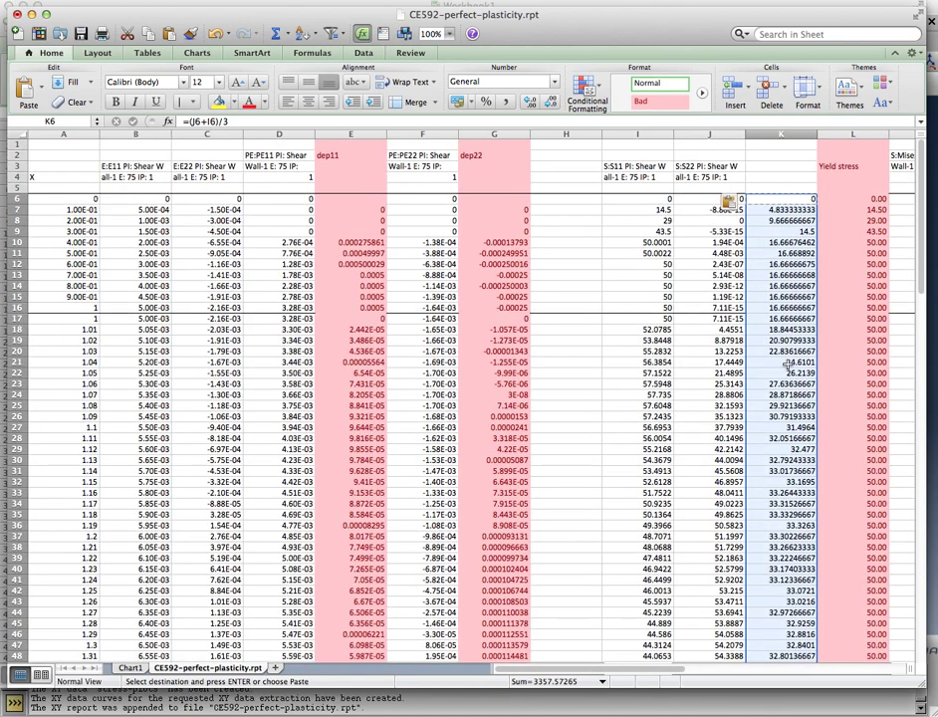
# Label K3 Pressure and K4 Sigma-mean, and give column K the pink Bad style.
pyautogui.click(792, 167)
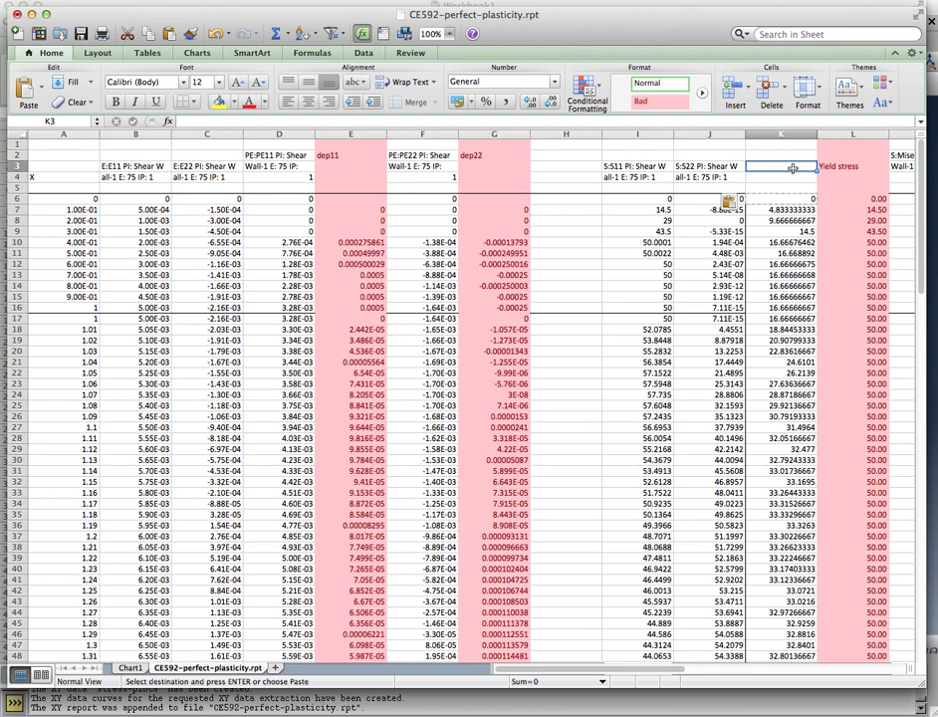
pyautogui.write('Pressure')
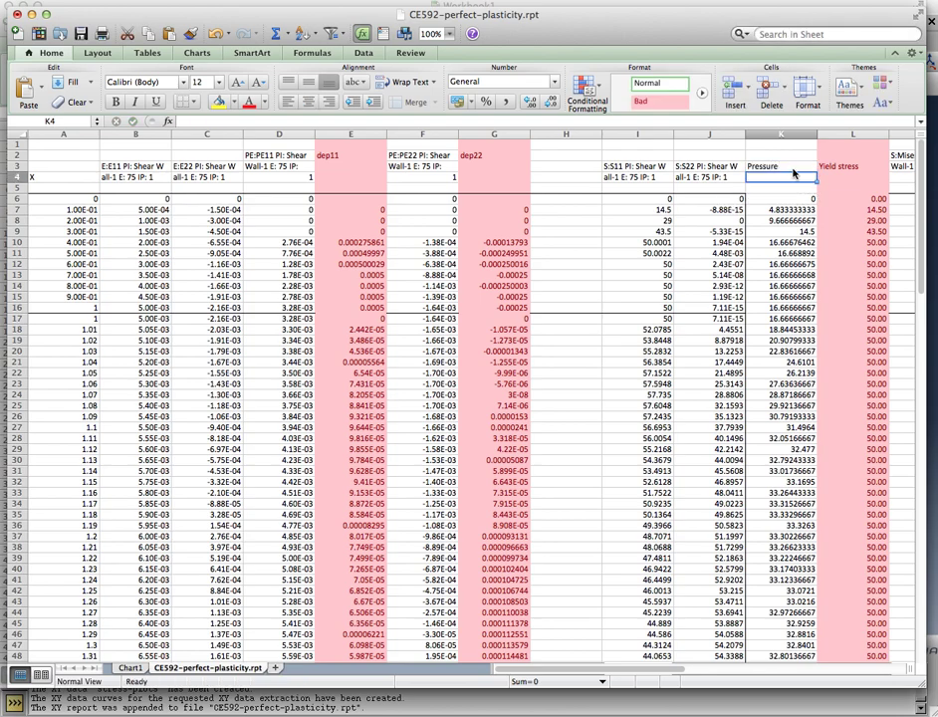
pyautogui.press('Return')
pyautogui.write('Sim')
pyautogui.press('BackSpace')
pyautogui.write('gma-mean')
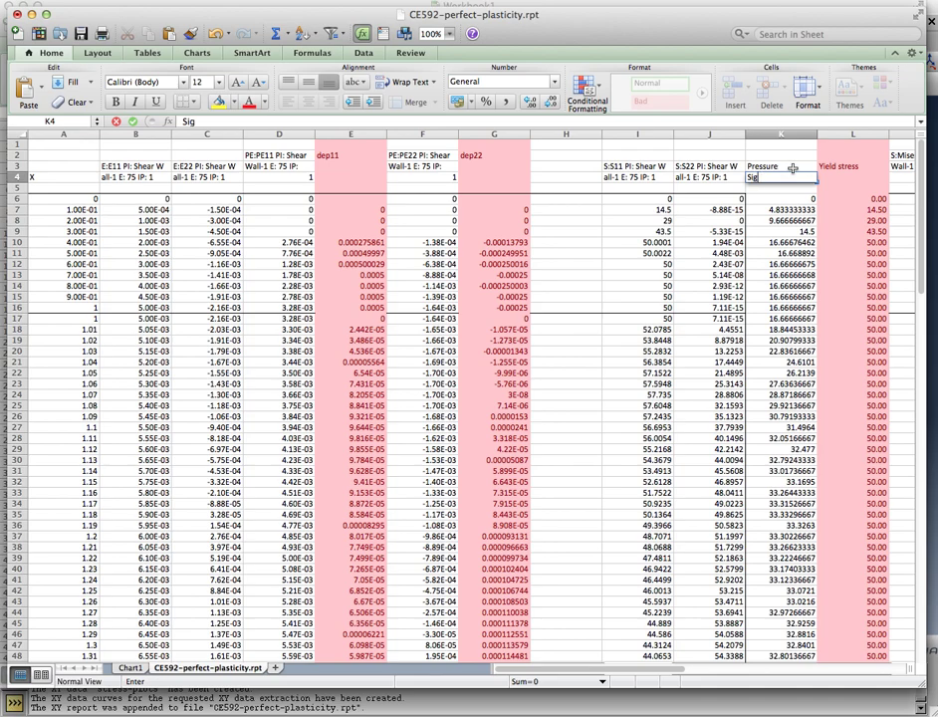
pyautogui.press('Return')
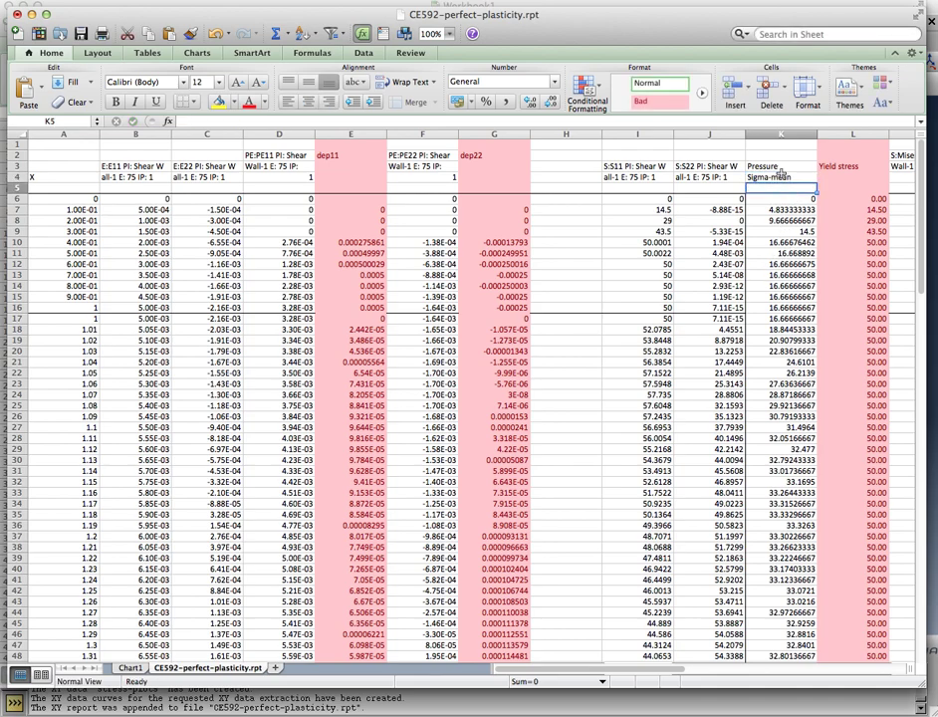
pyautogui.click(774, 133)
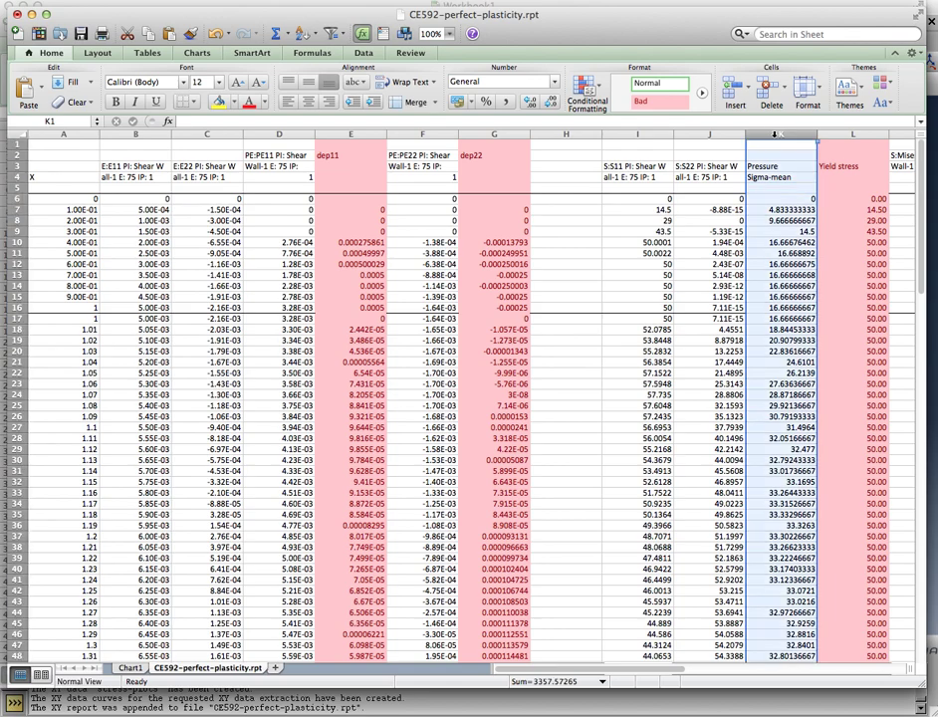
pyautogui.click(659, 100)
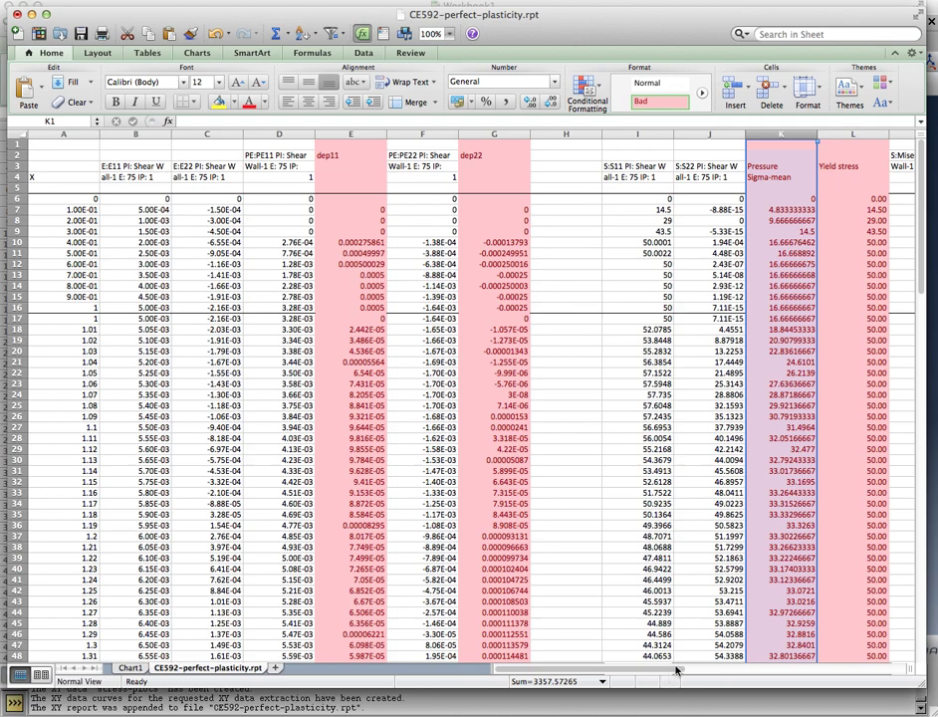
# Insert two blank columns after Pressure and head L3:L4 'deviatoric stress' / 's11'.
pyautogui.moveTo(650, 673); pyautogui.dragTo(679, 673)
pyautogui.moveTo(699, 134); pyautogui.dragTo(761, 133)
pyautogui.rightClick(761, 135)
pyautogui.click(802, 214)
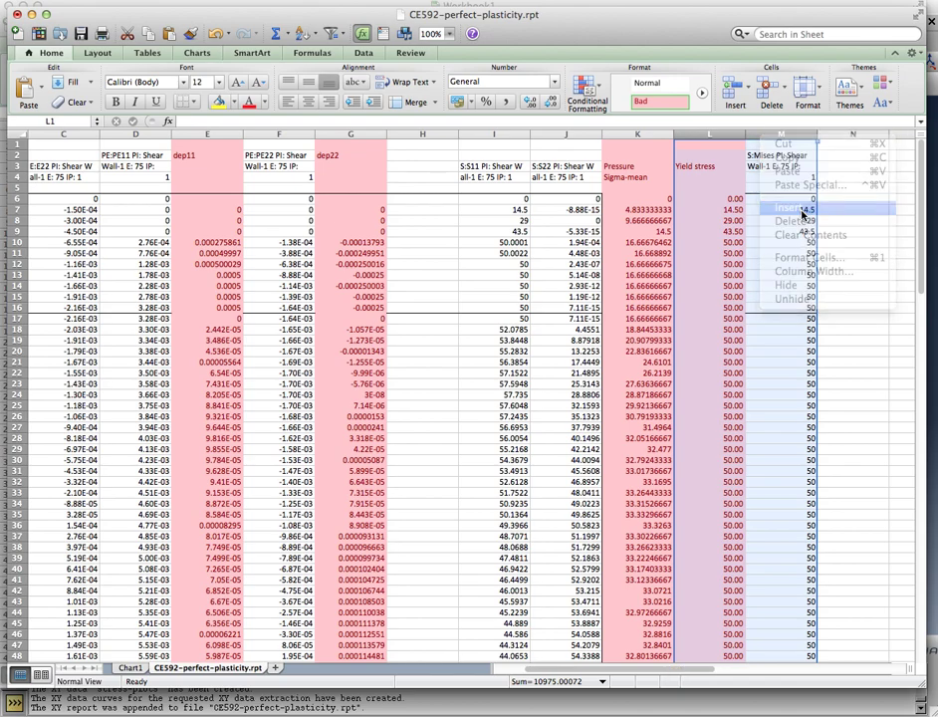
pyautogui.click(736, 199)
pyautogui.click(709, 165)
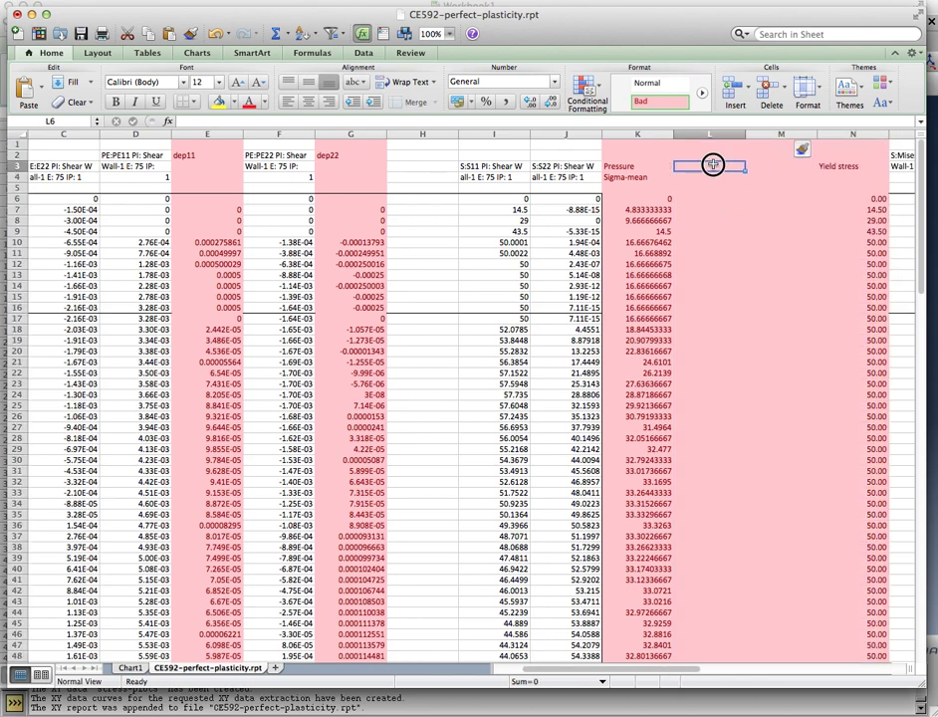
pyautogui.write('deviatori')
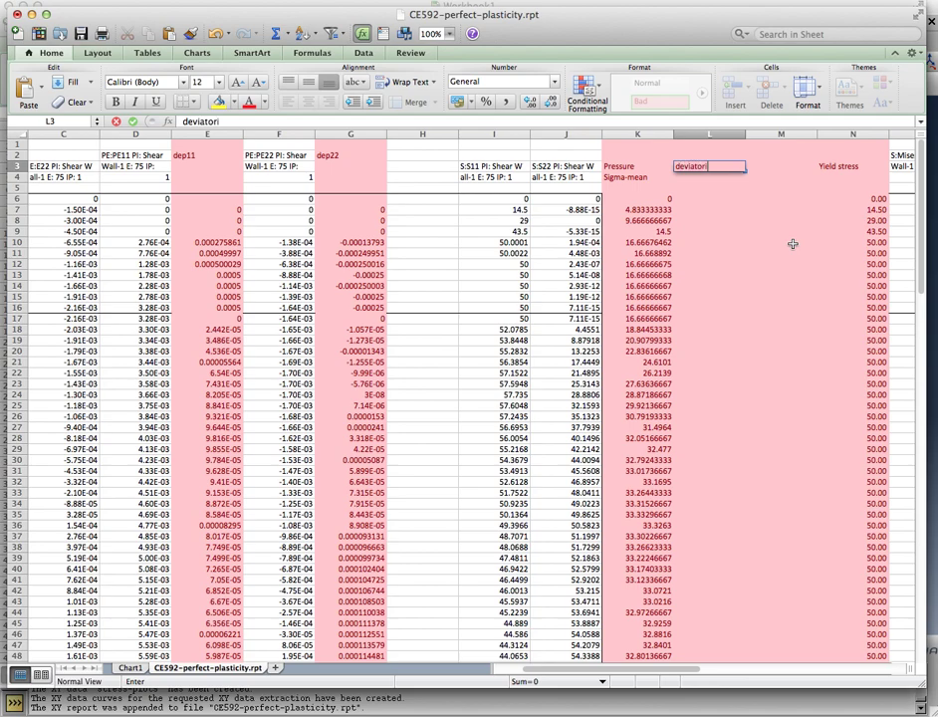
pyautogui.write('c stress')
pyautogui.press('Return')
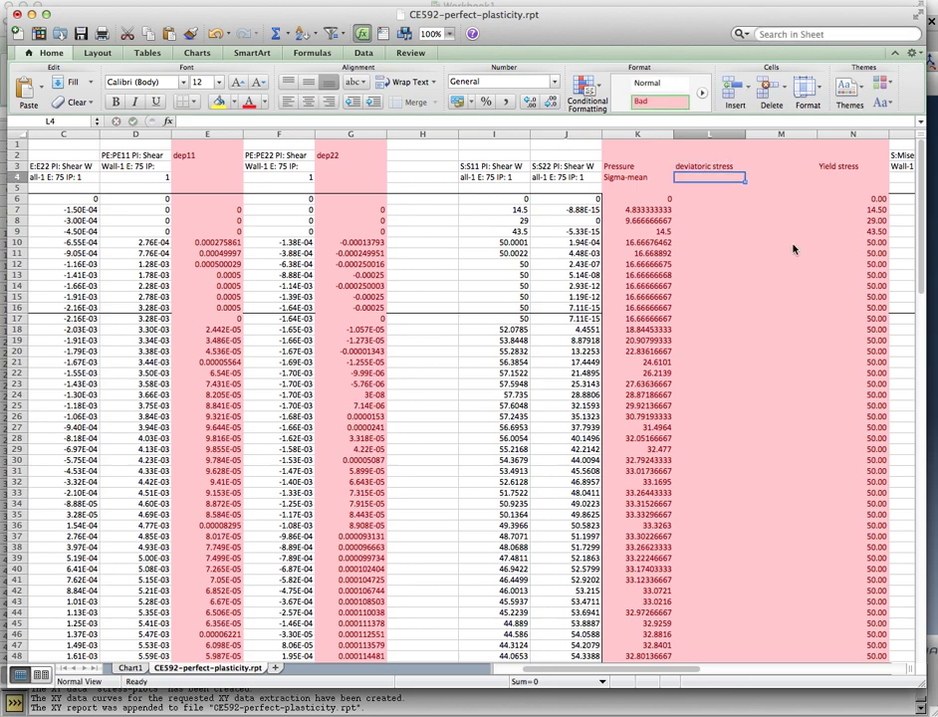
pyautogui.write('s11')
pyautogui.press('Return')
pyautogui.press('Return')
pyautogui.press('Return')
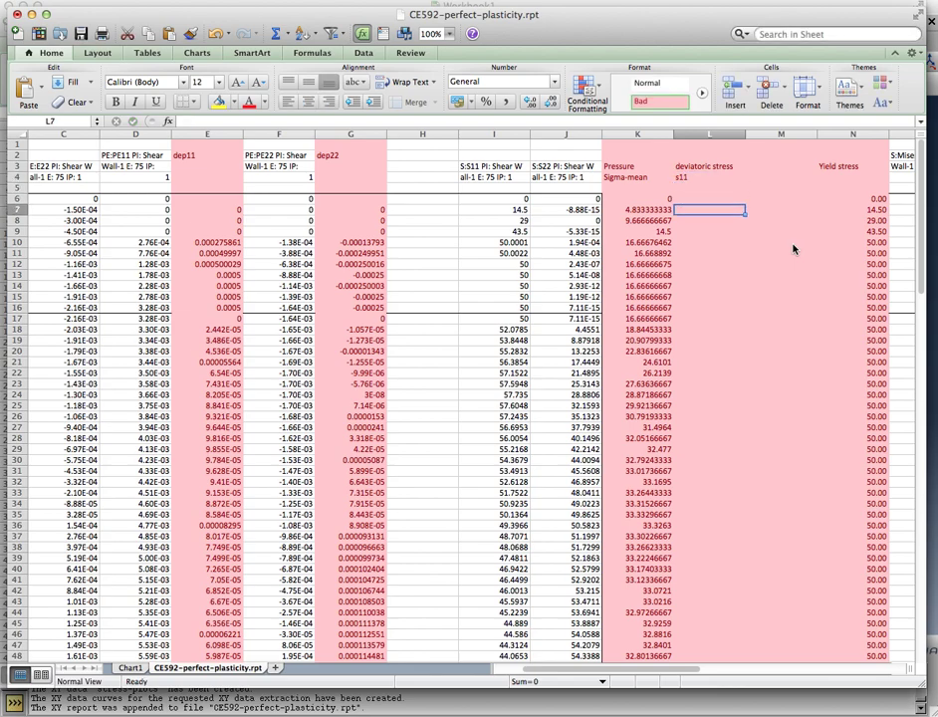
# Enter the S11 minus pressure formula =I6-K6 in L6.
pyautogui.press('Up')
pyautogui.write('=')
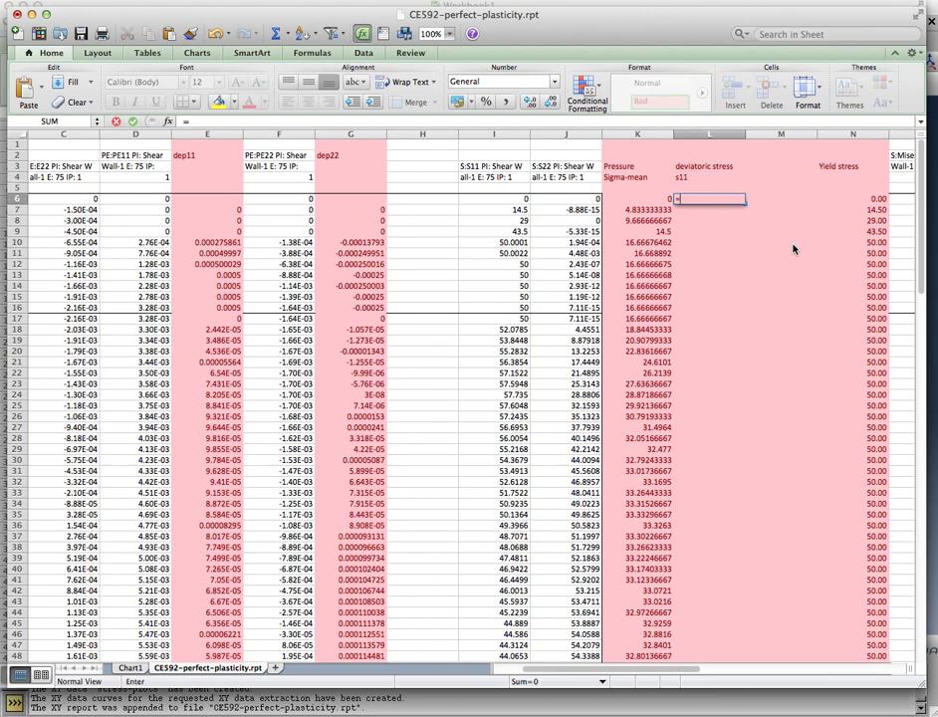
pyautogui.press('Left')
pyautogui.press('Left')
pyautogui.press('Left')
pyautogui.write('-')
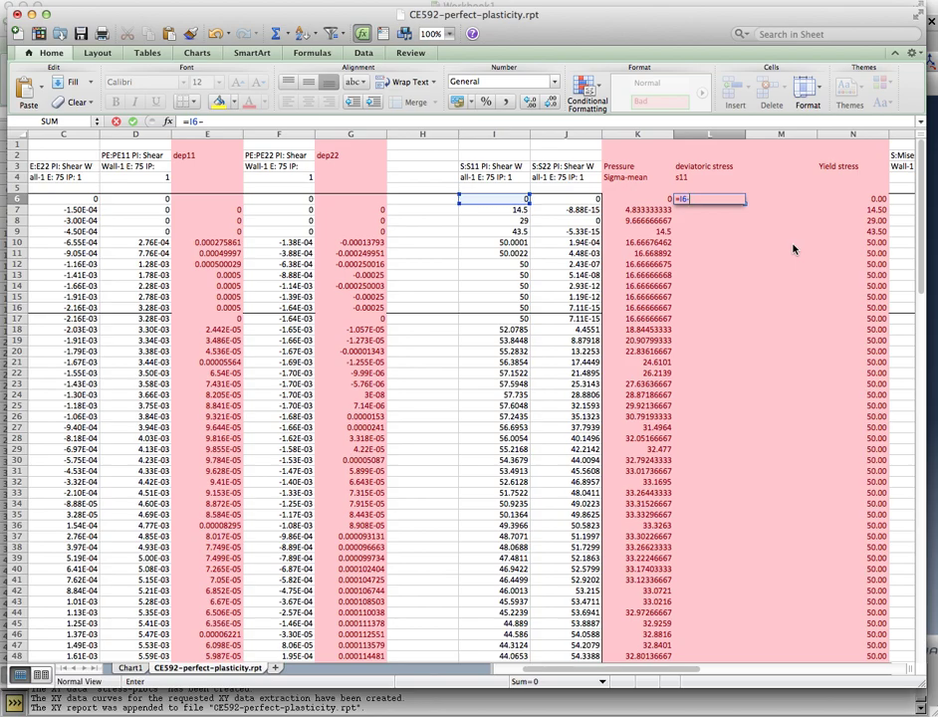
pyautogui.press('Left')
pyautogui.press('Return')
pyautogui.press('Up')
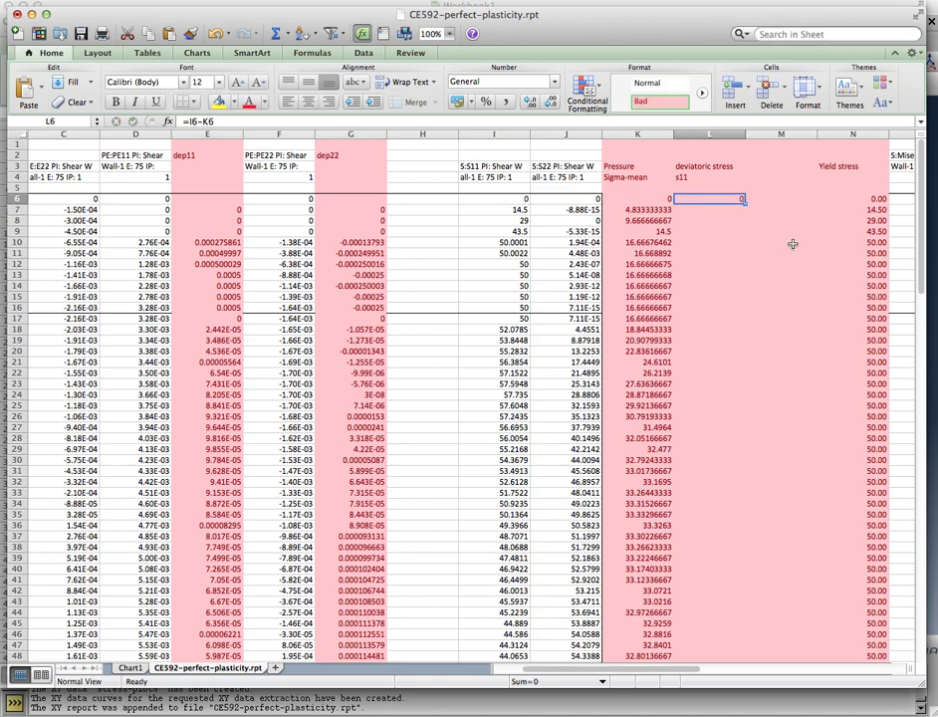
pyautogui.press('super+c')
# Paste the deviatoric s11 formula down column L to row 117.
pyautogui.scroll(-20, 728, 306)
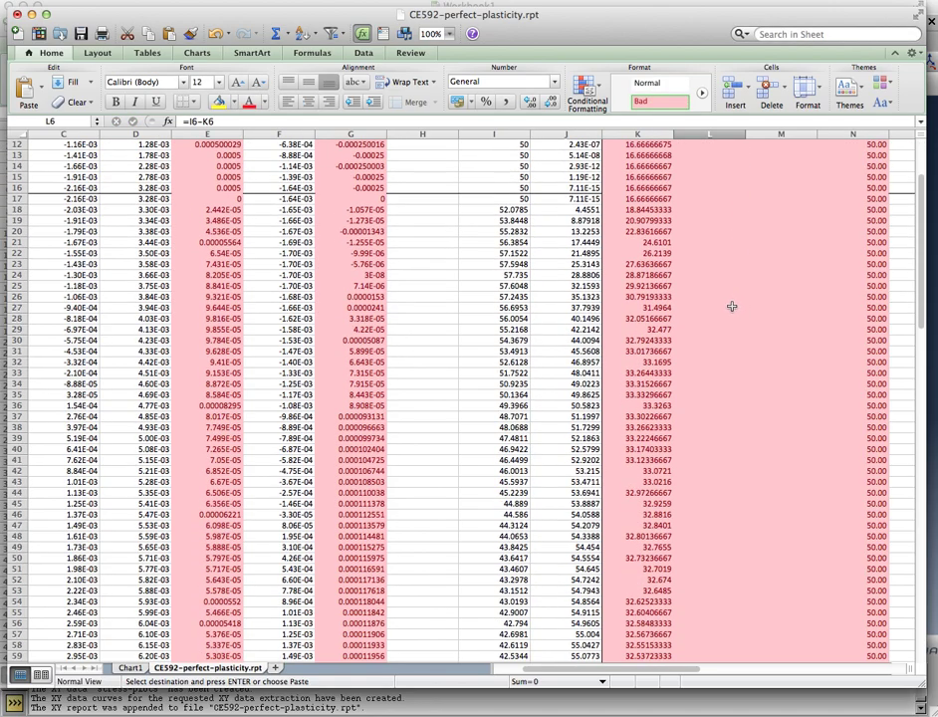
pyautogui.scroll(-4, 728, 307)
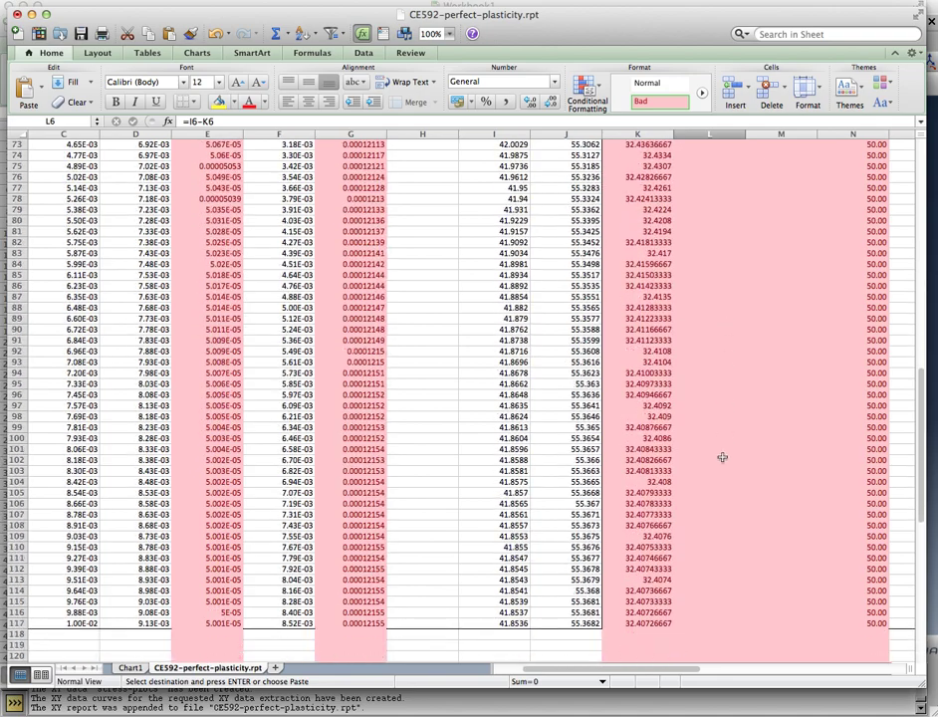
pyautogui.keyDown('shift'); pyautogui.click(714, 618); pyautogui.keyUp('shift')
pyautogui.press('super+v')
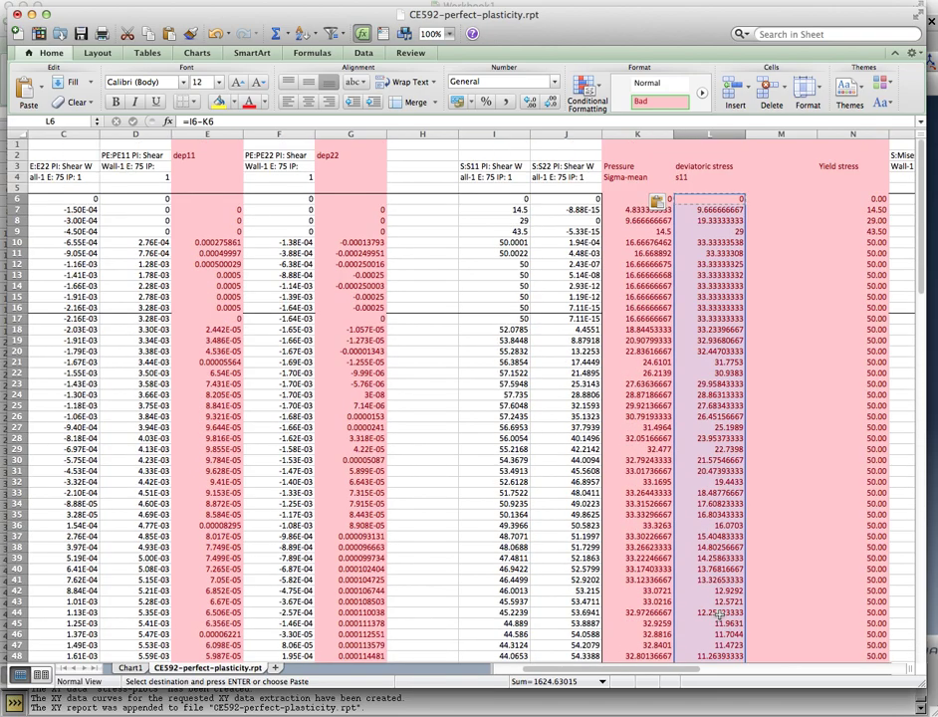
pyautogui.click(782, 166)
# Label column M 'deviatoric stress' / 's22' and enter =J6-K6 in M6.
pyautogui.write('deviat')
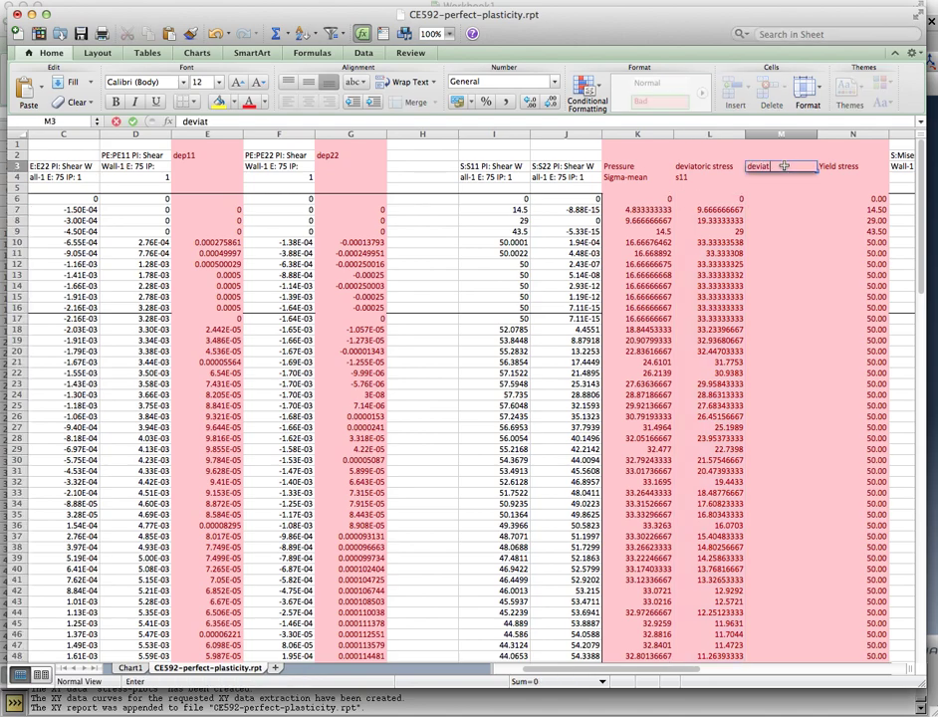
pyautogui.write('oric stress')
pyautogui.press('Return')
pyautogui.write('s22')
pyautogui.press('Return')
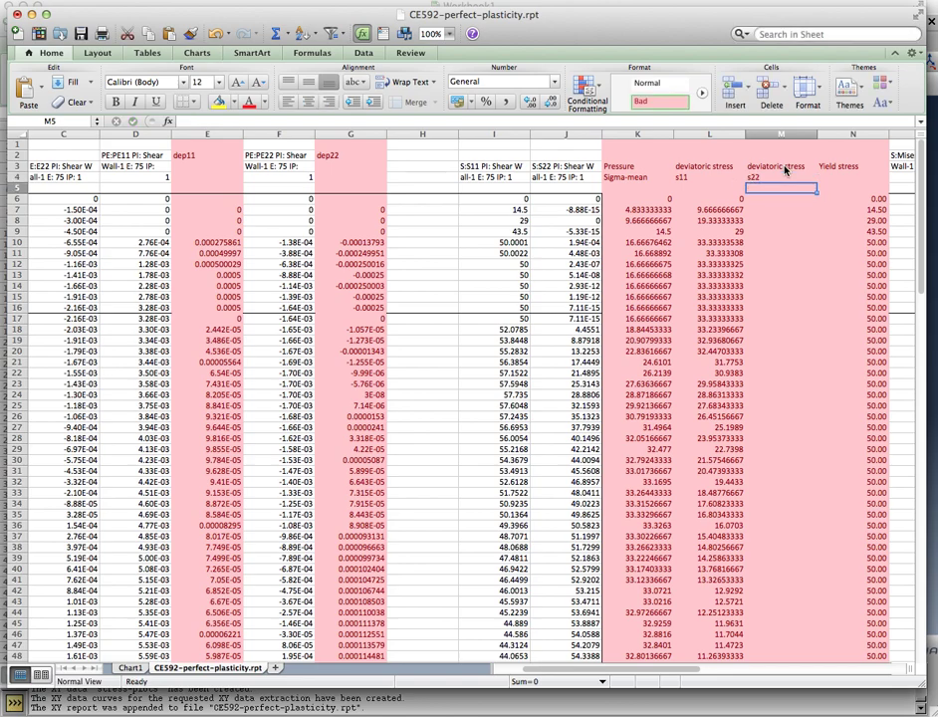
pyautogui.press('Down')
pyautogui.write('=')
pyautogui.press('Left')
pyautogui.press('Left')
pyautogui.press('Left')
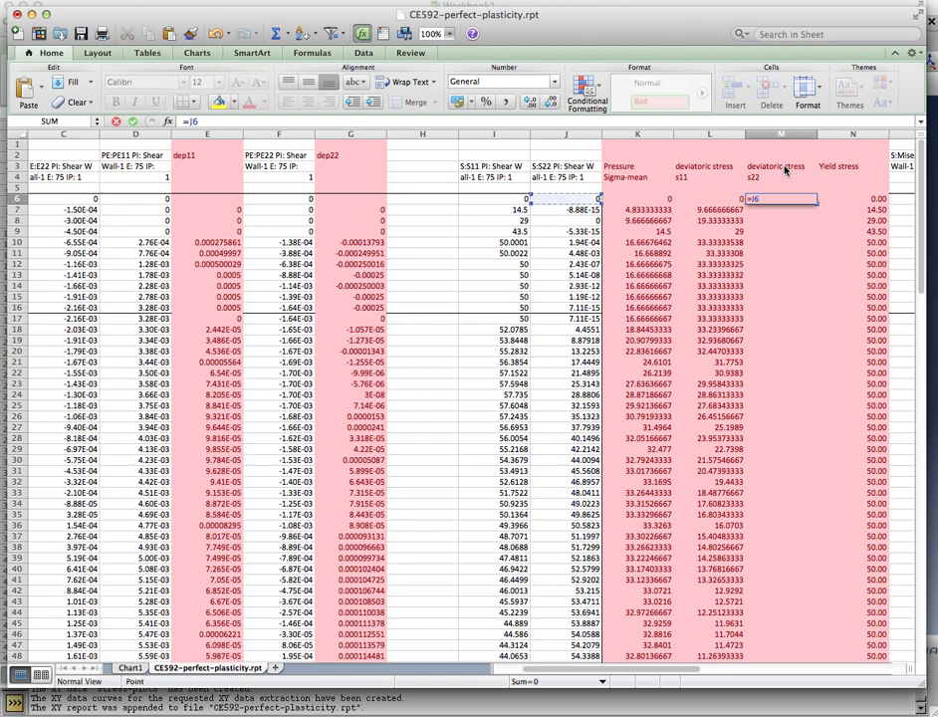
pyautogui.write('-')
pyautogui.press('Left')
pyautogui.press('Left')
pyautogui.press('Left')
pyautogui.press('Left')
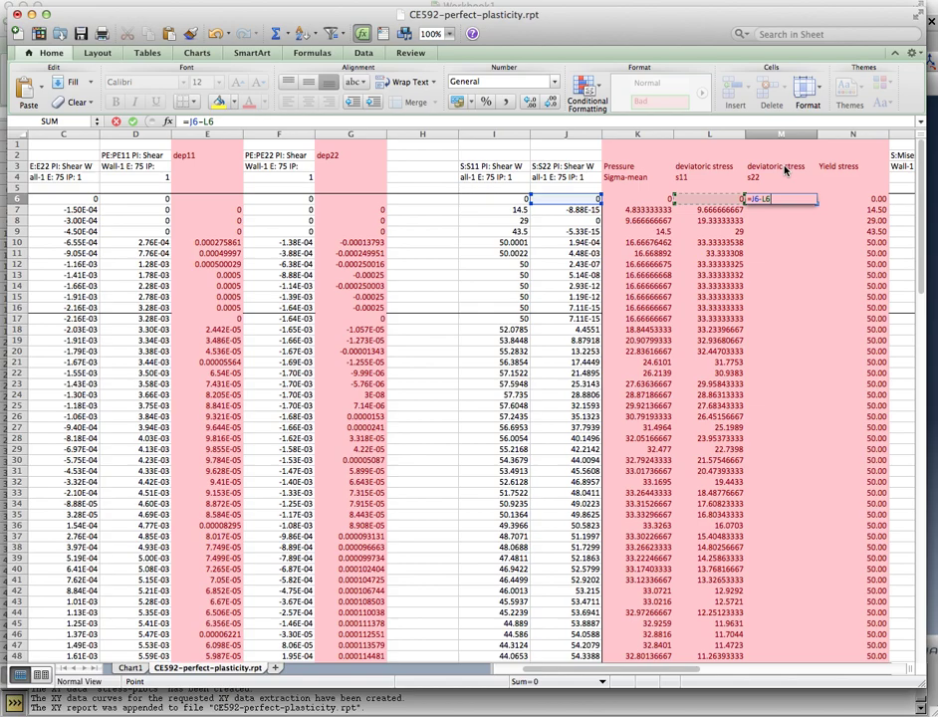
pyautogui.press('Return')
# Copy the =J6-K6 formula down column M through row 117.
pyautogui.press('Up')
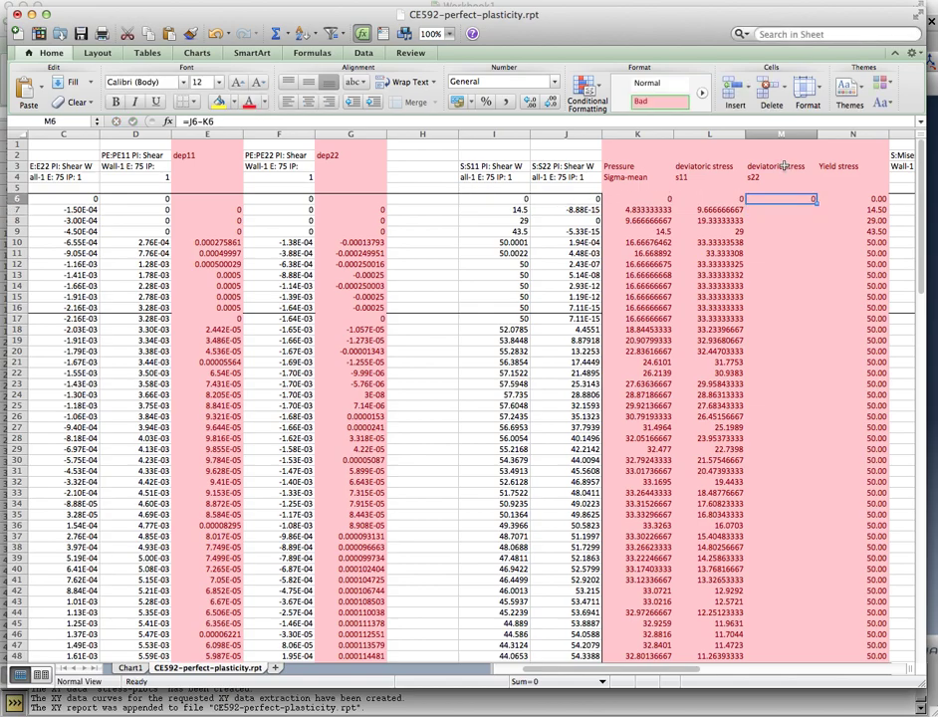
pyautogui.press('cmd+c')
pyautogui.scroll(-4, 772, 267)
pyautogui.scroll(-20, 771, 267)
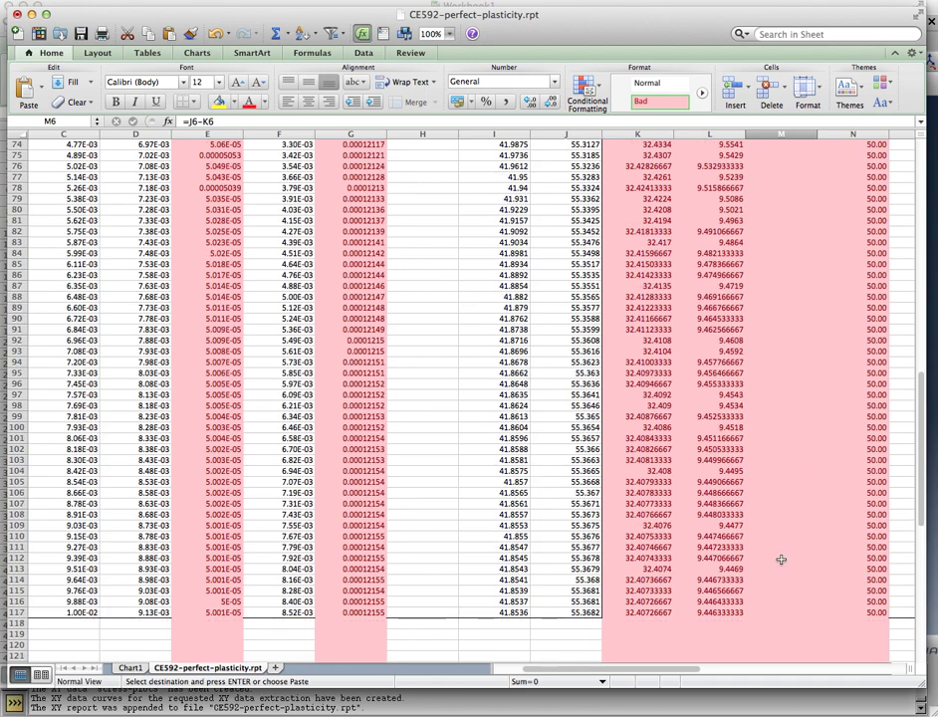
pyautogui.keyDown('shift'); pyautogui.click(768, 609); pyautogui.keyUp('shift')
pyautogui.press('super+v')
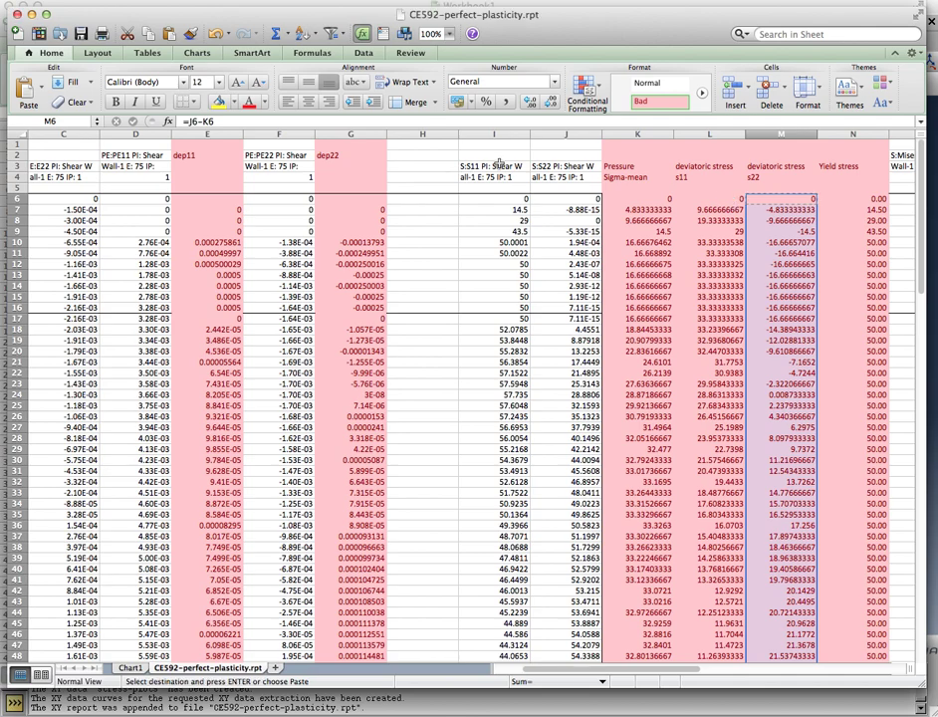
# Insert a blank column in front of the S11 stress column.
pyautogui.click(493, 132)
pyautogui.rightClick(493, 132)
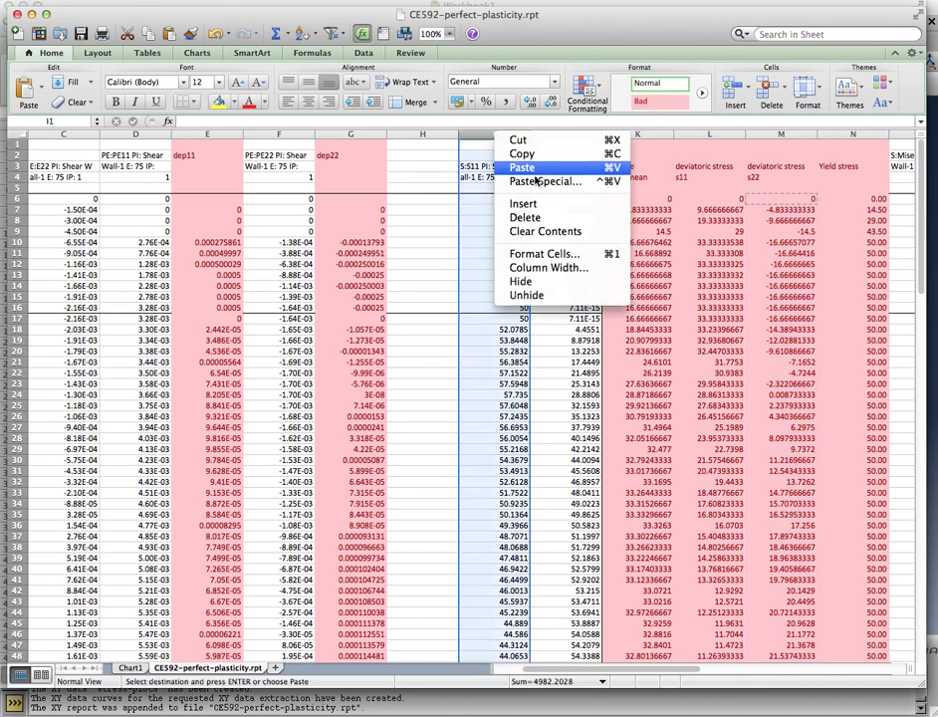
pyautogui.click(523, 203)
pyautogui.click(426, 154)
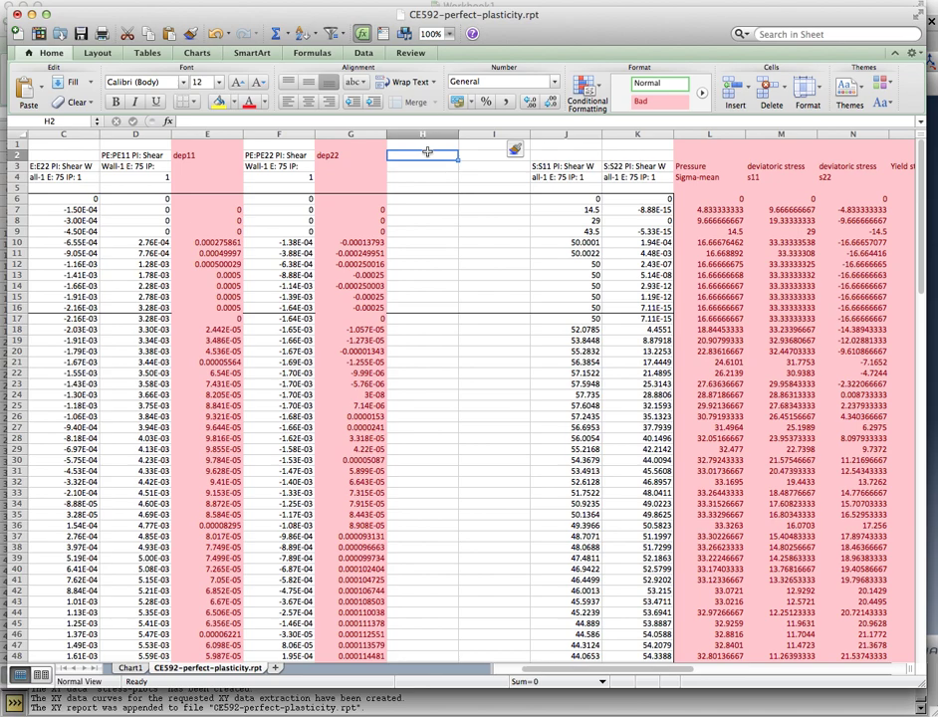
pyautogui.click(209, 155)
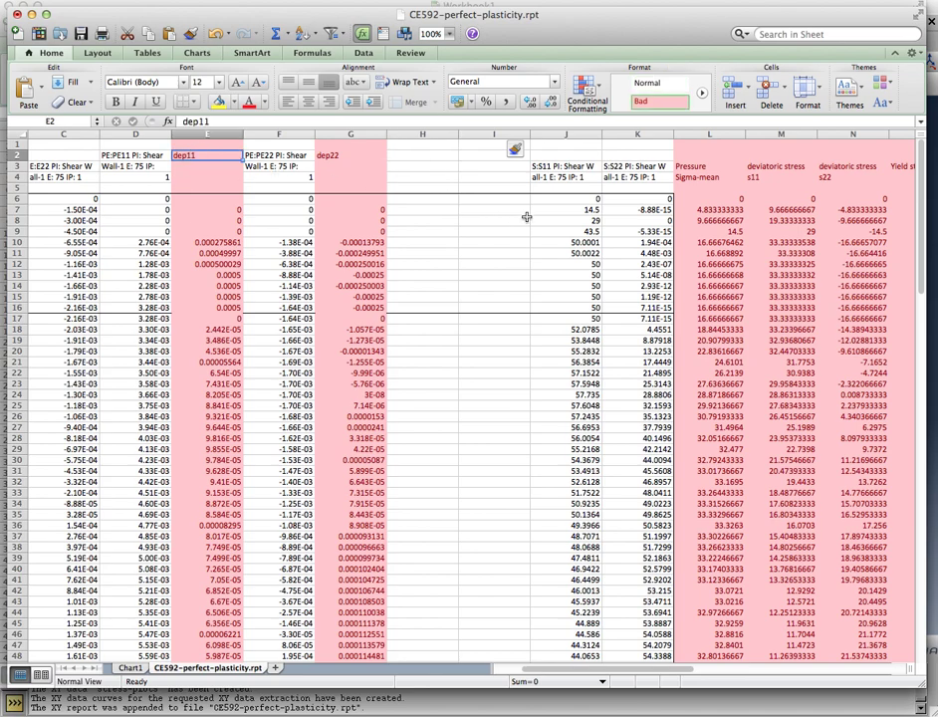
pyautogui.click(414, 154)
# Head the first blank column 'dep11/s11' in H2.
pyautogui.write('dep11')
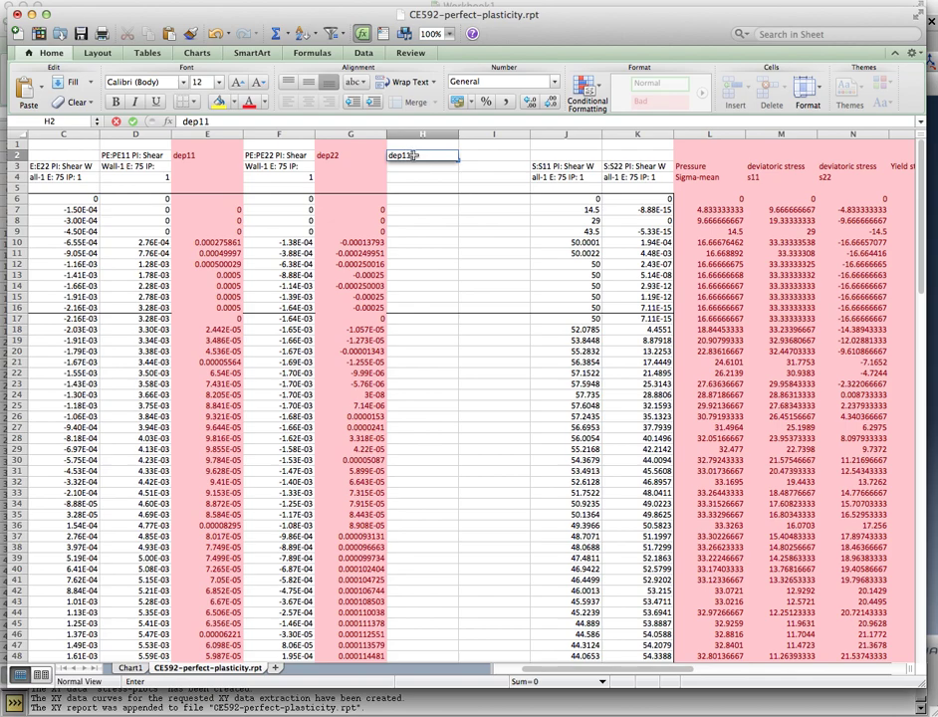
pyautogui.press('Return')
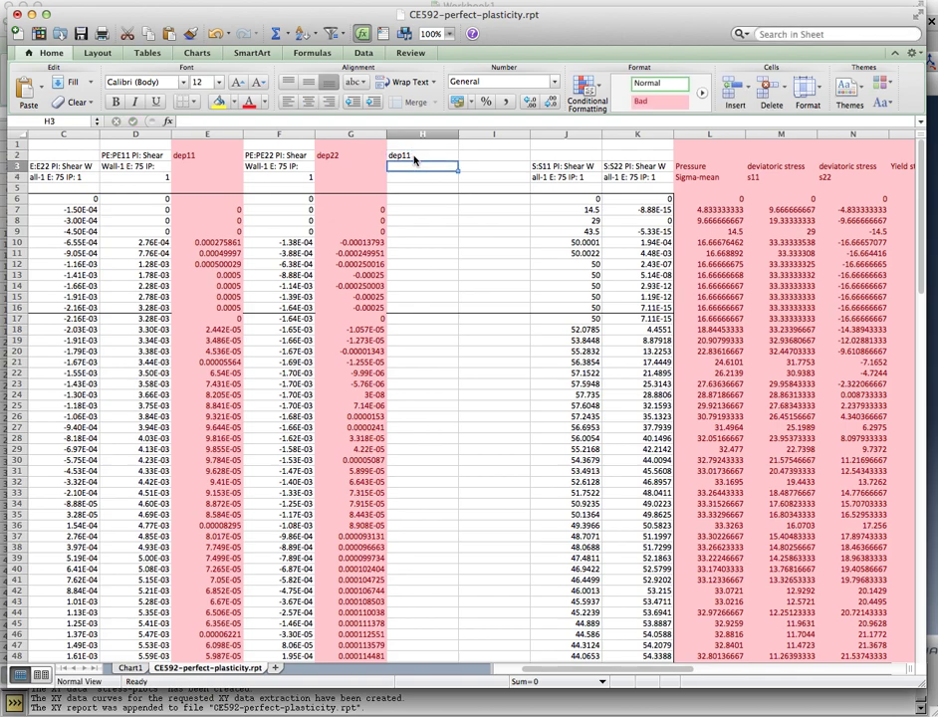
pyautogui.click(414, 156)
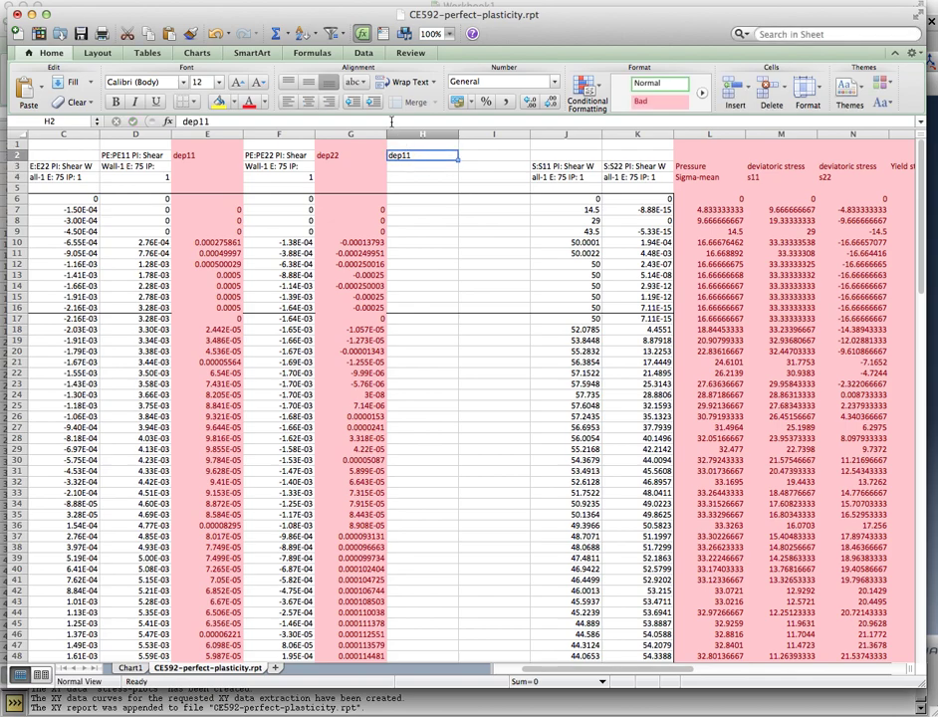
pyautogui.click(393, 121)
pyautogui.press('Tab')
# Head the next column 'dep22/s22' in I2, then go to cell H6.
pyautogui.write('d')
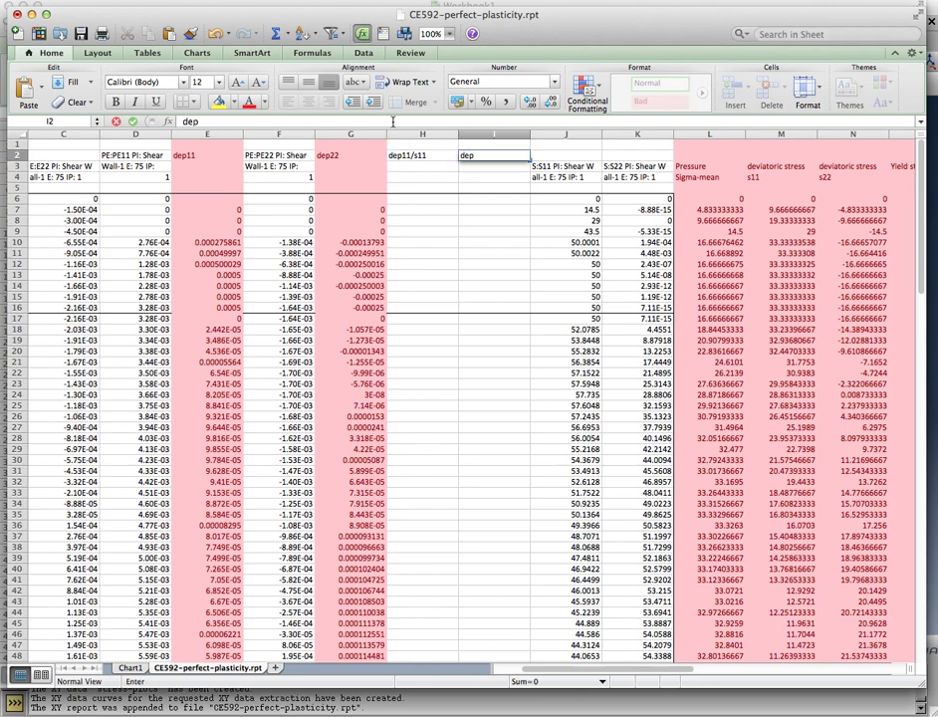
pyautogui.write('ep22/')
pyautogui.write('s22')
pyautogui.press('Return')
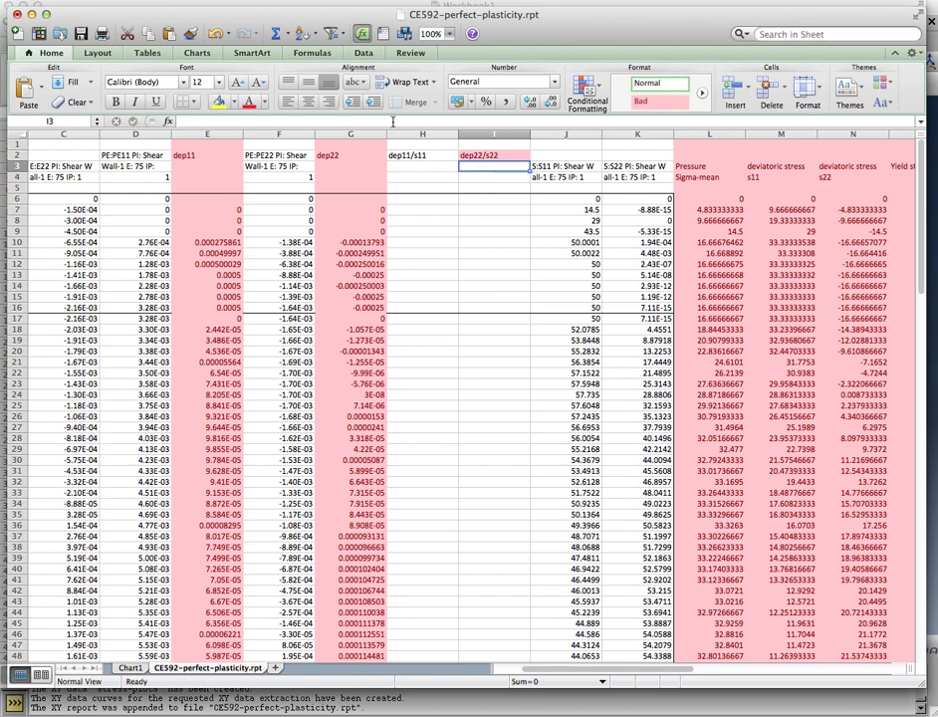
pyautogui.press('Return')
pyautogui.press('Return')
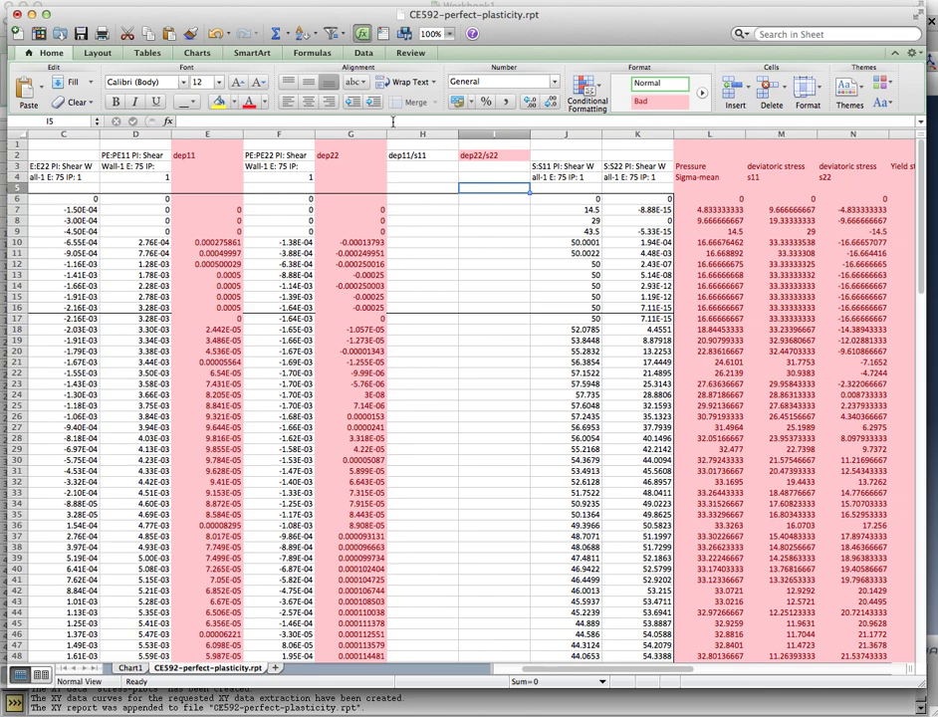
pyautogui.press('Return')
pyautogui.press('Up')
pyautogui.press('Left')
pyautogui.press('Down')
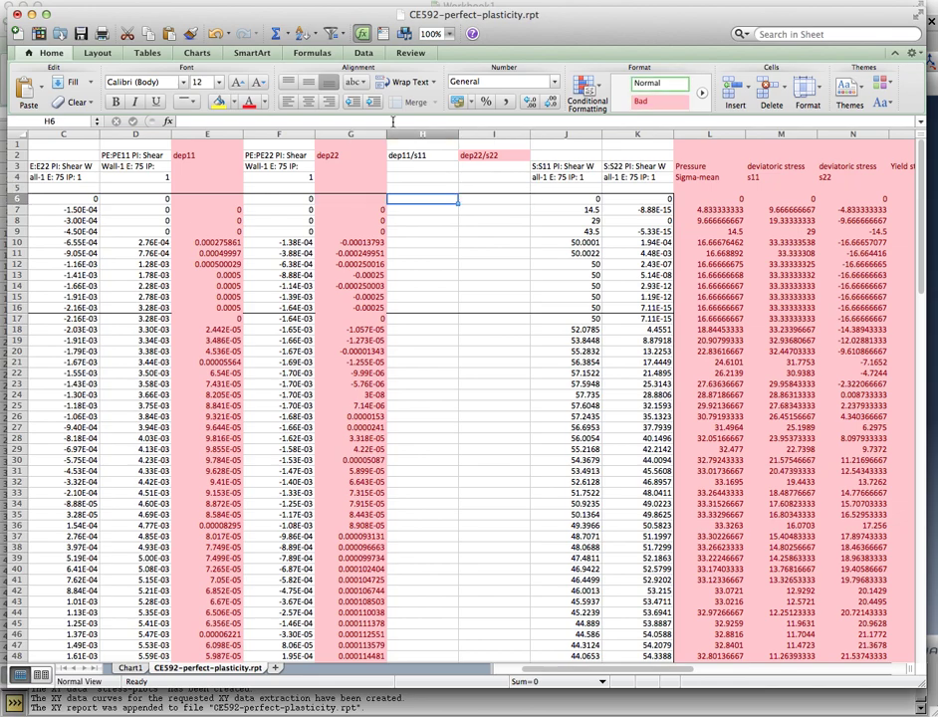
# Enter the dep11/s11 ratio formula =E6/M6 in H6.
pyautogui.write('=')
pyautogui.press('Left')
pyautogui.press('Left')
pyautogui.press('Left')
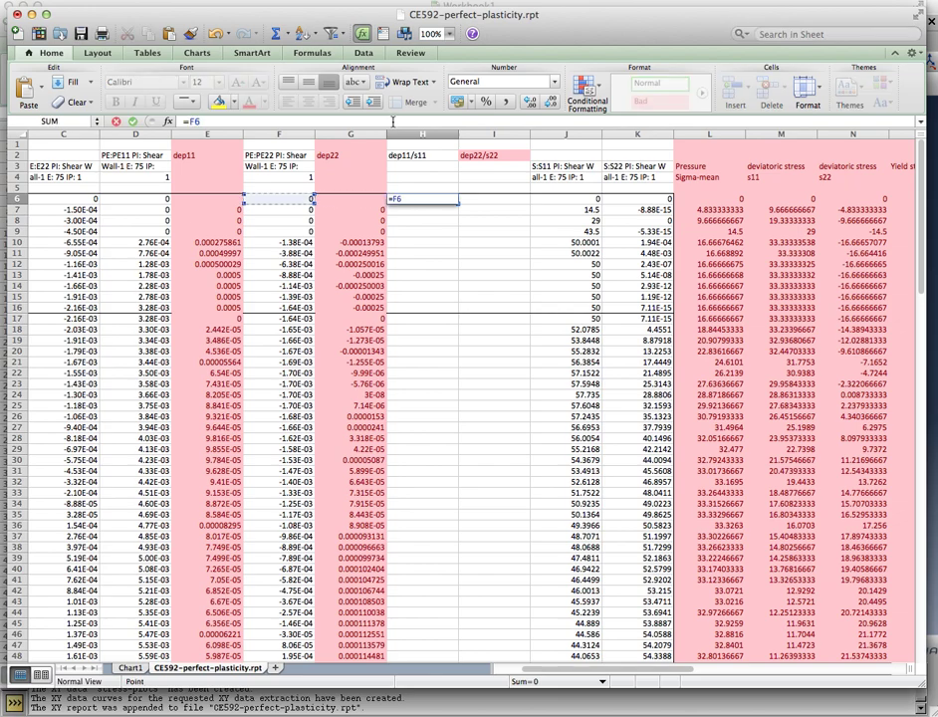
pyautogui.write('/')
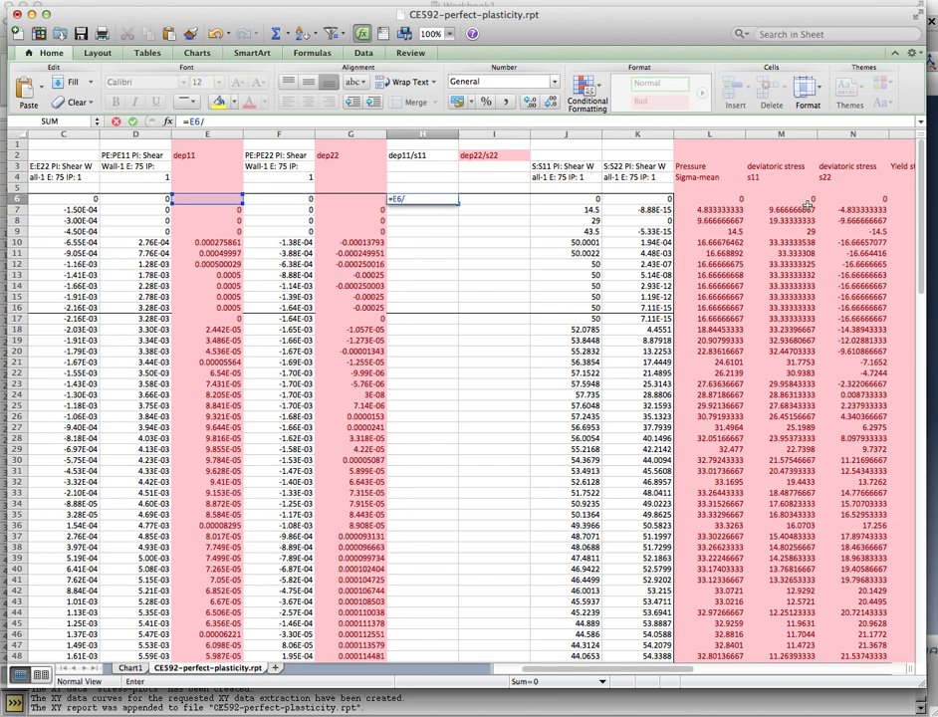
pyautogui.click(806, 196)
pyautogui.write("'")
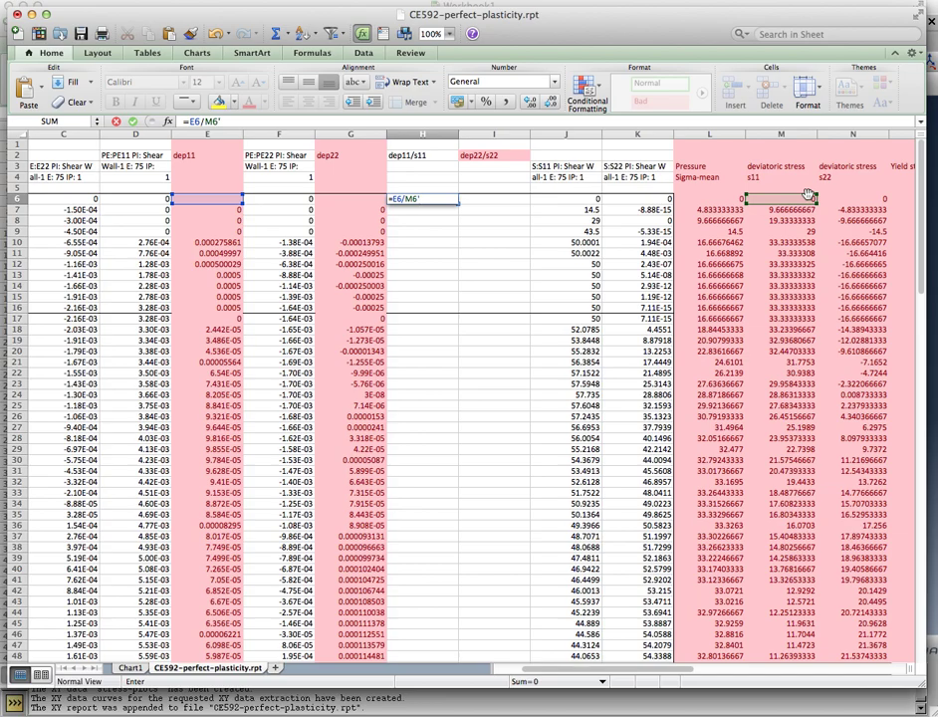
pyautogui.press('Return')
# Copy the H6 ratio formula down column H to row 117.
pyautogui.press('Up')
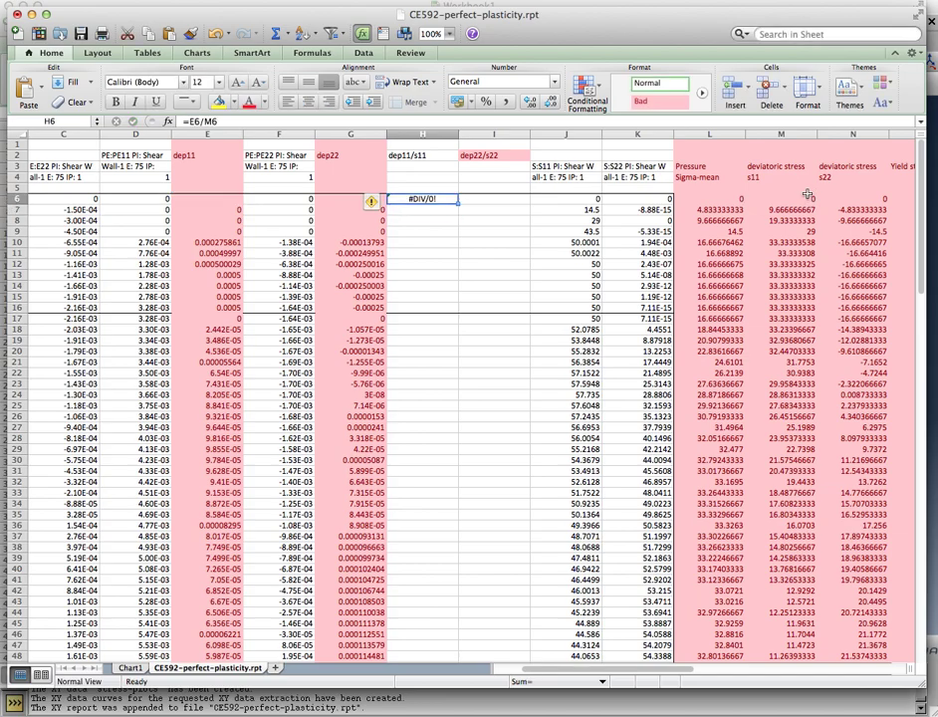
pyautogui.press('super+c')
pyautogui.scroll(-15, 438, 416)
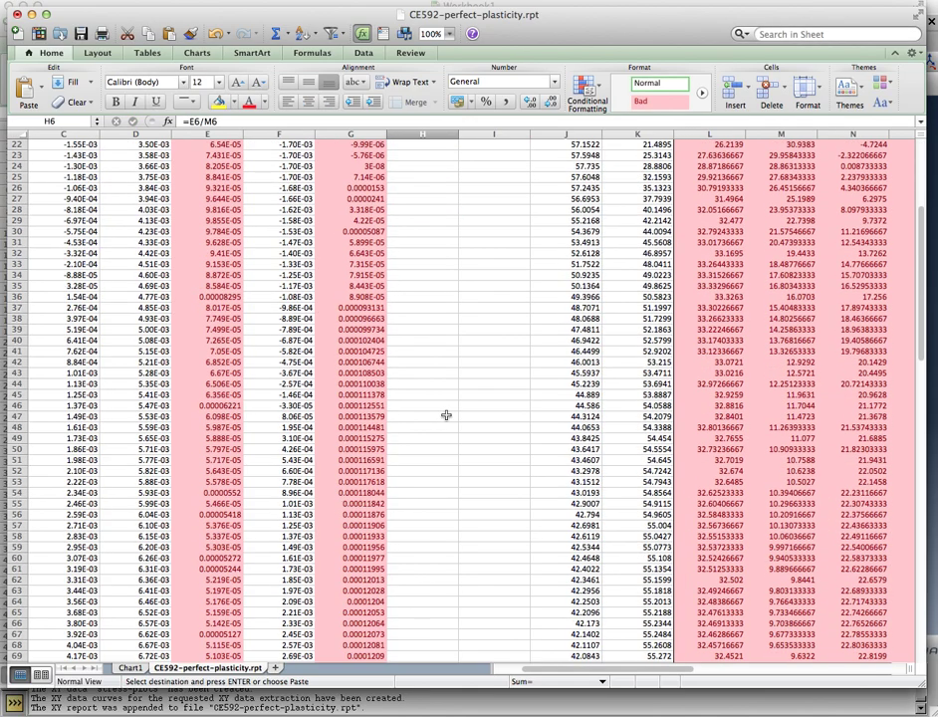
pyautogui.scroll(-15, 446, 415)
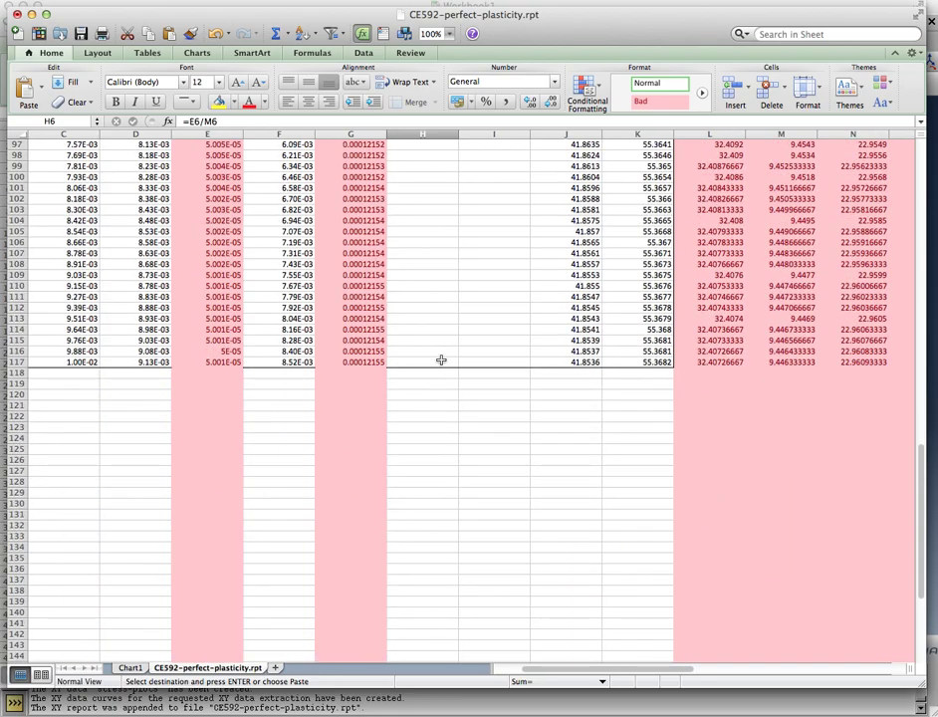
pyautogui.keyDown('shift'); pyautogui.click(441, 359); pyautogui.keyUp('shift')
pyautogui.press('super+v')
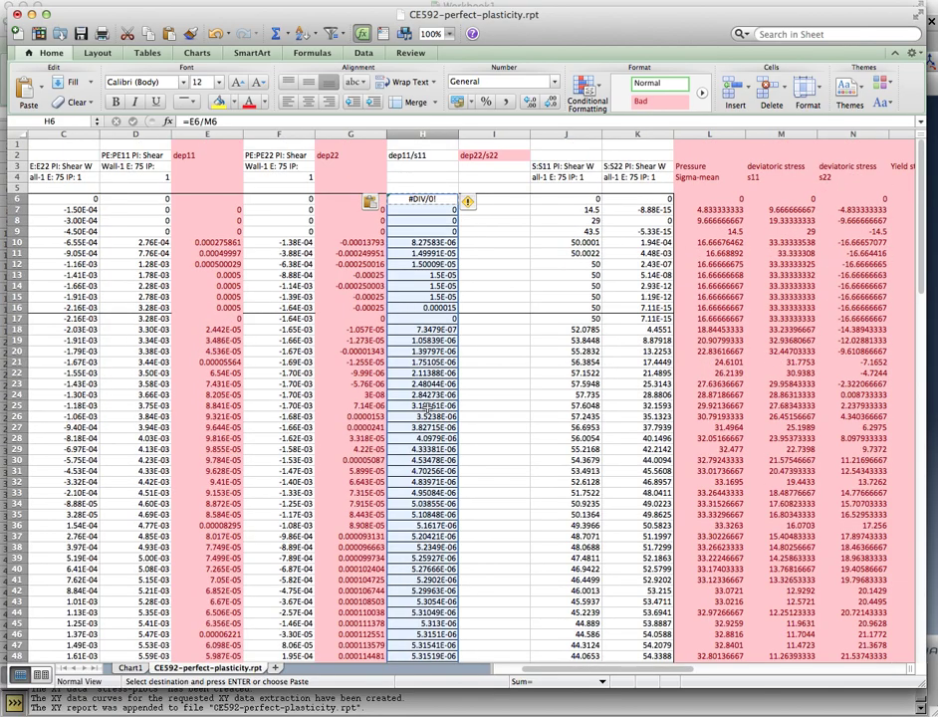
pyautogui.scroll(-20, 420, 410)
pyautogui.scroll(20, 420, 410)
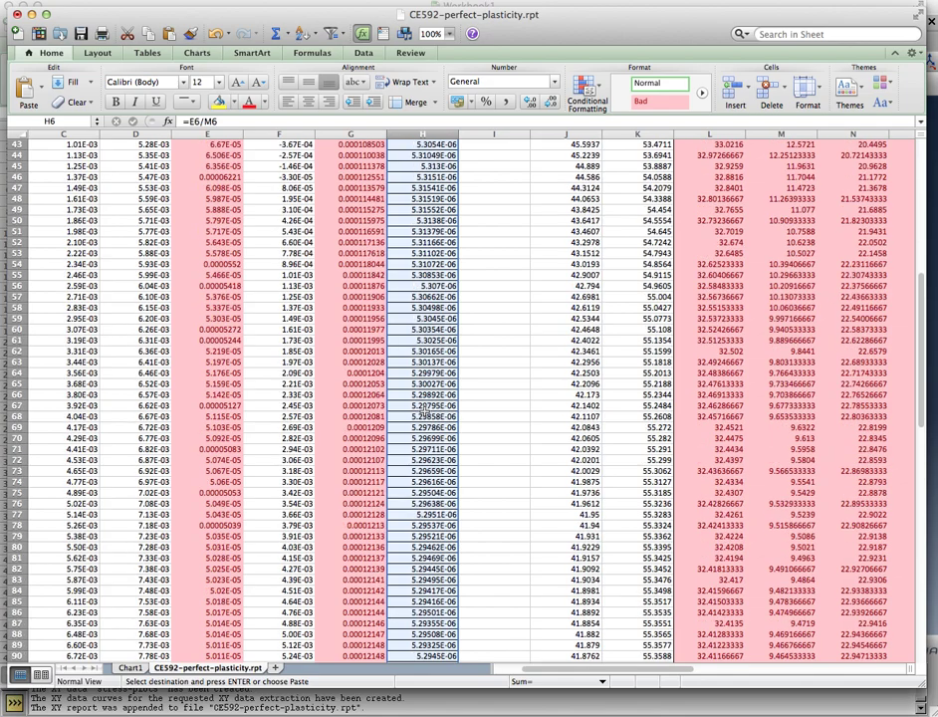
# Enter the dep22/s22 ratio formula =G6/N6 in I6.
pyautogui.click(514, 197)
pyautogui.write('=')
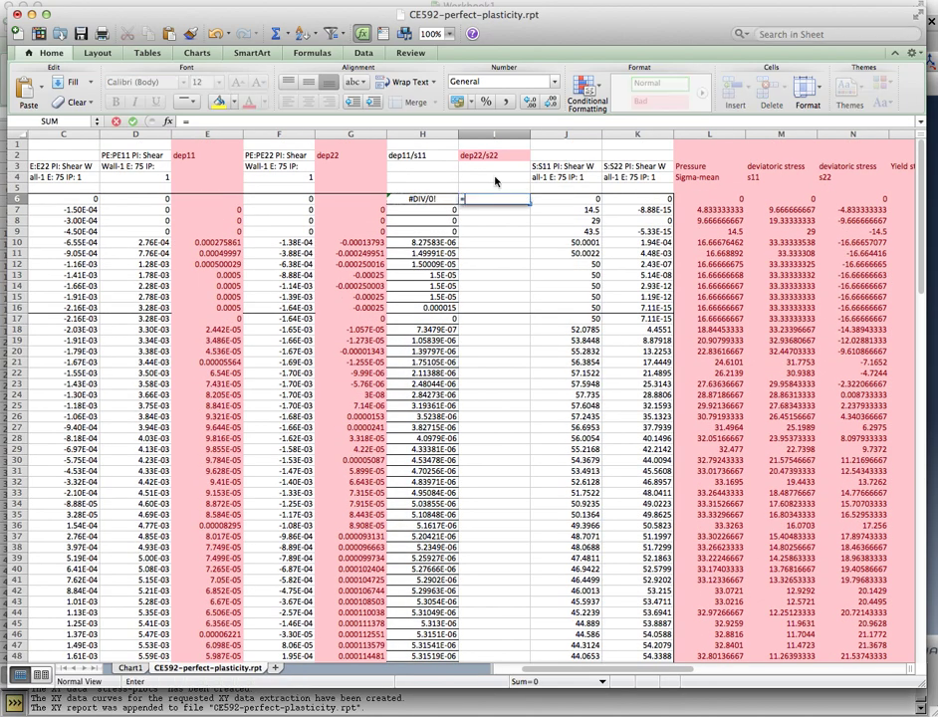
pyautogui.press('Left')
pyautogui.press('Left')
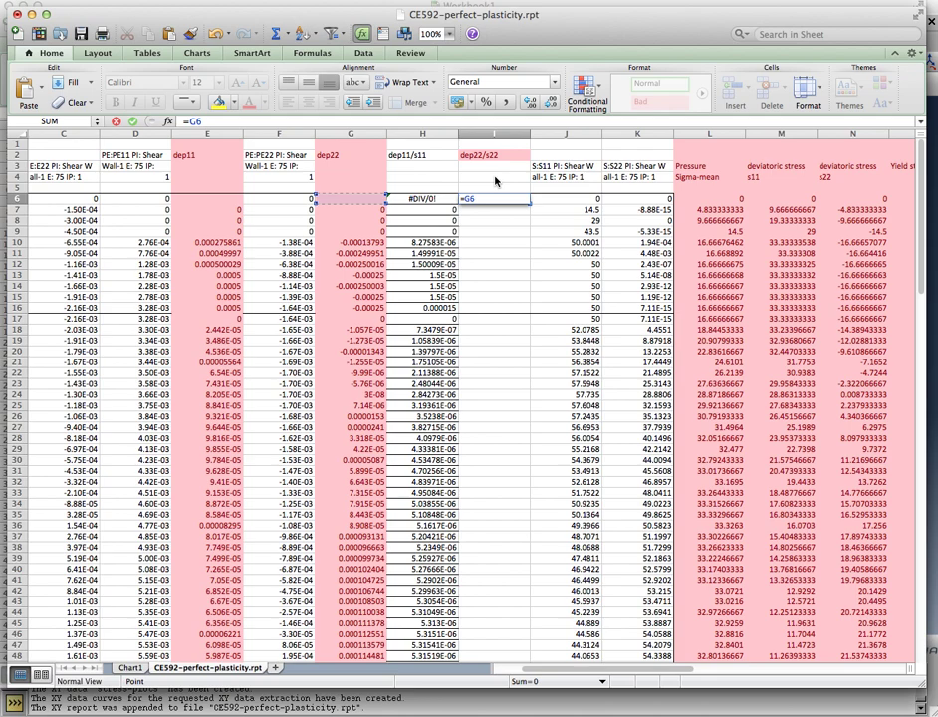
pyautogui.write('/')
pyautogui.click(858, 199)
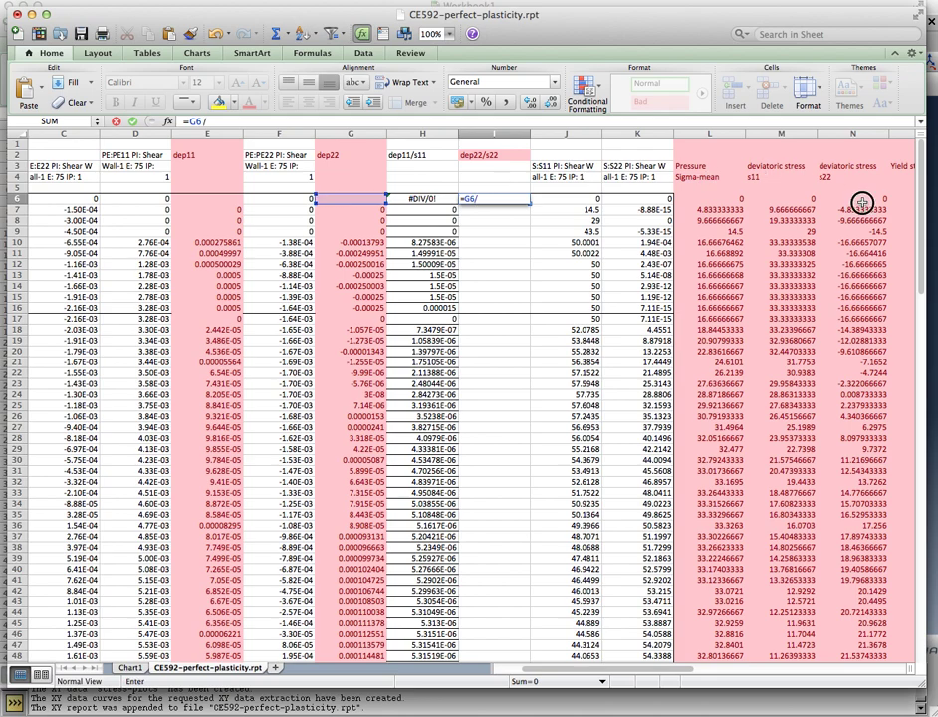
pyautogui.press('Return')
# Copy the I6 formula down column I to row 117, then leave copy mode.
pyautogui.press('super+c')
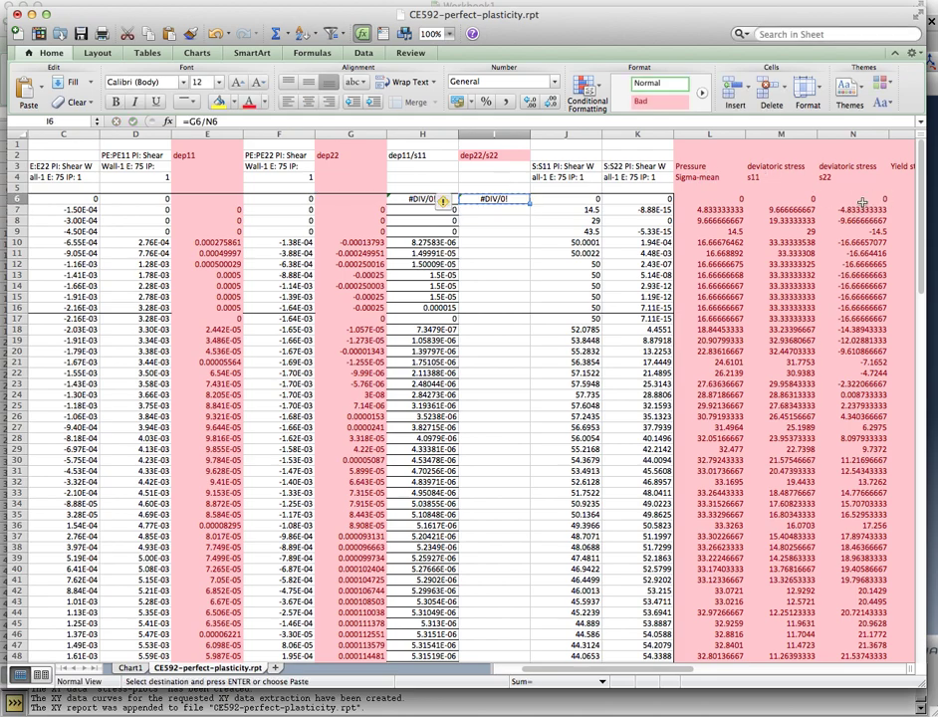
pyautogui.scroll(-1, 508, 334)
pyautogui.scroll(-20, 508, 334)
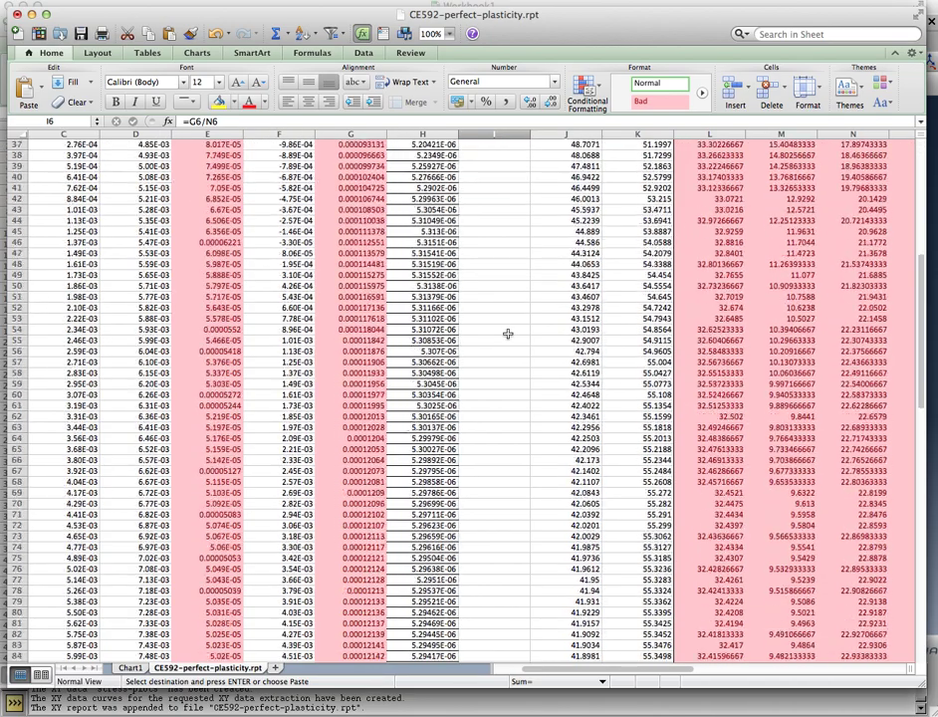
pyautogui.scroll(-3, 507, 334)
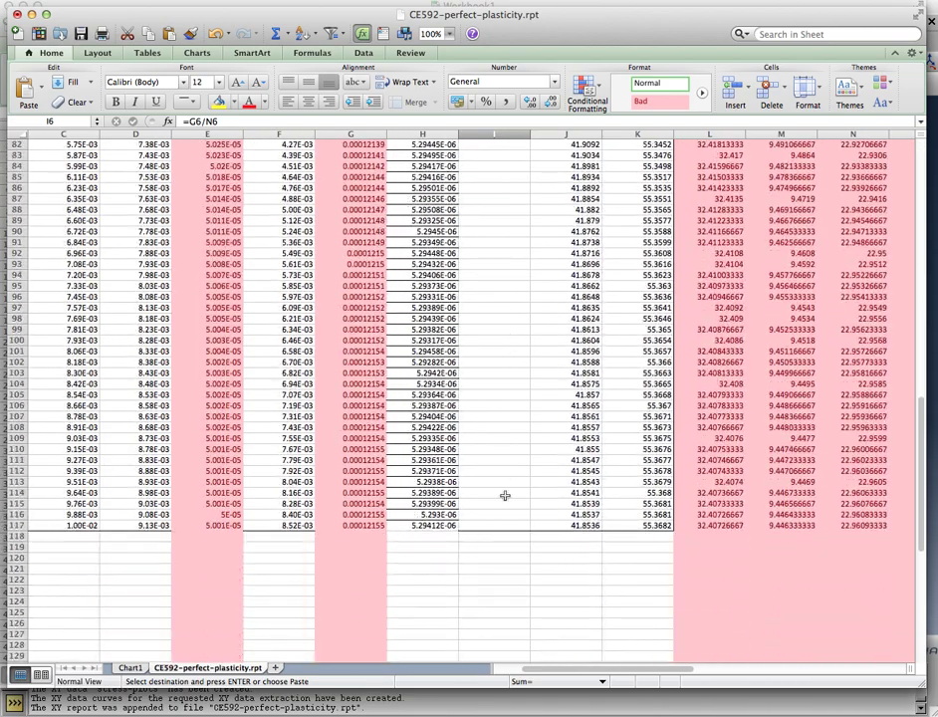
pyautogui.keyDown('shift'); pyautogui.click(484, 524); pyautogui.keyUp('shift')
pyautogui.press('super+v')
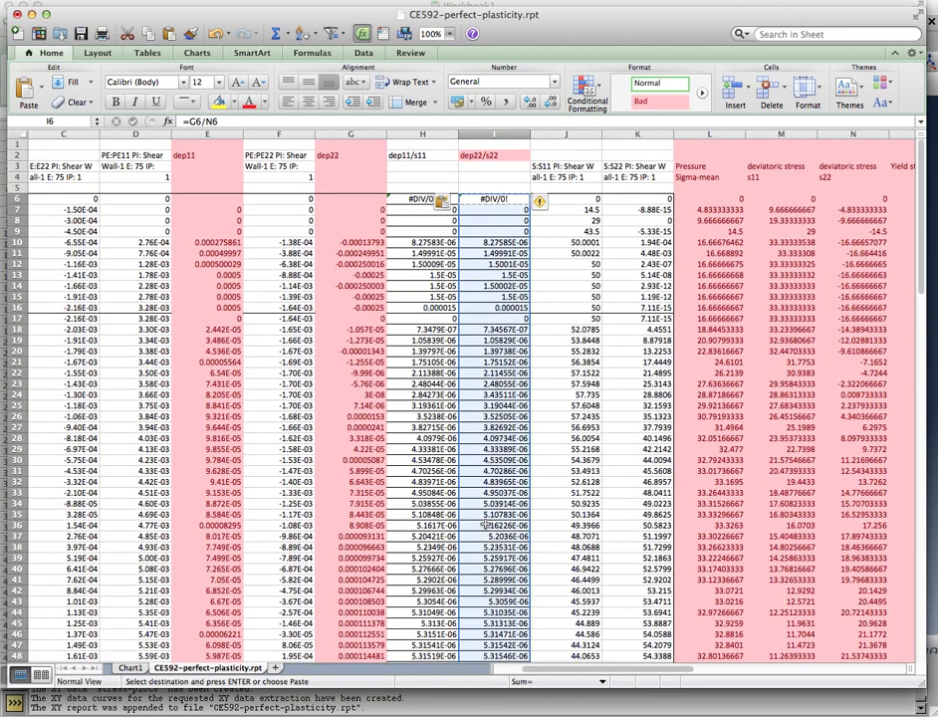
pyautogui.click(434, 154)
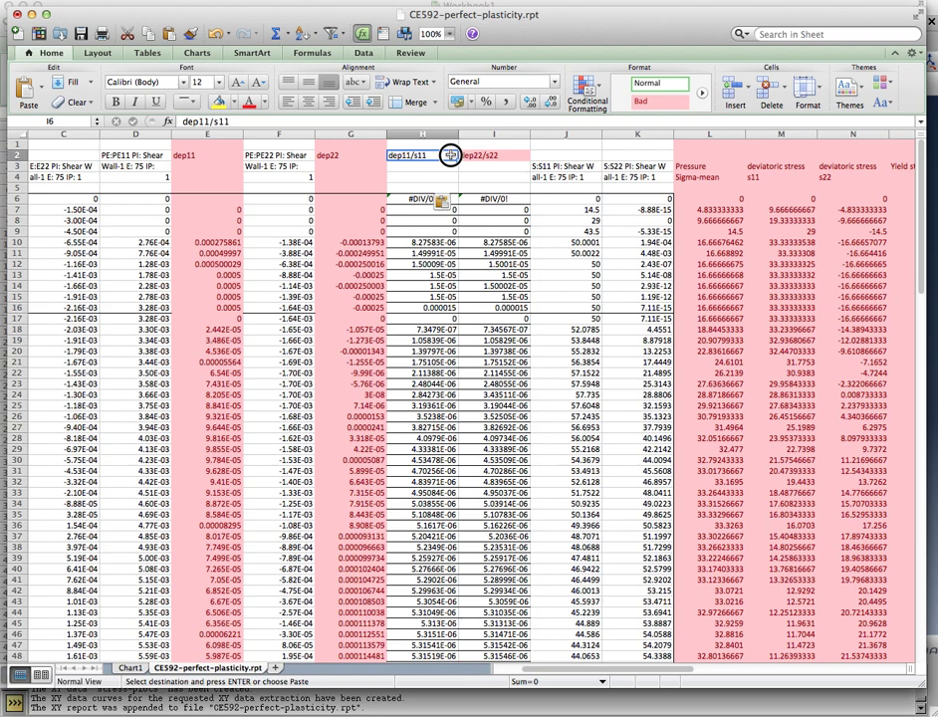
pyautogui.click(450, 154)
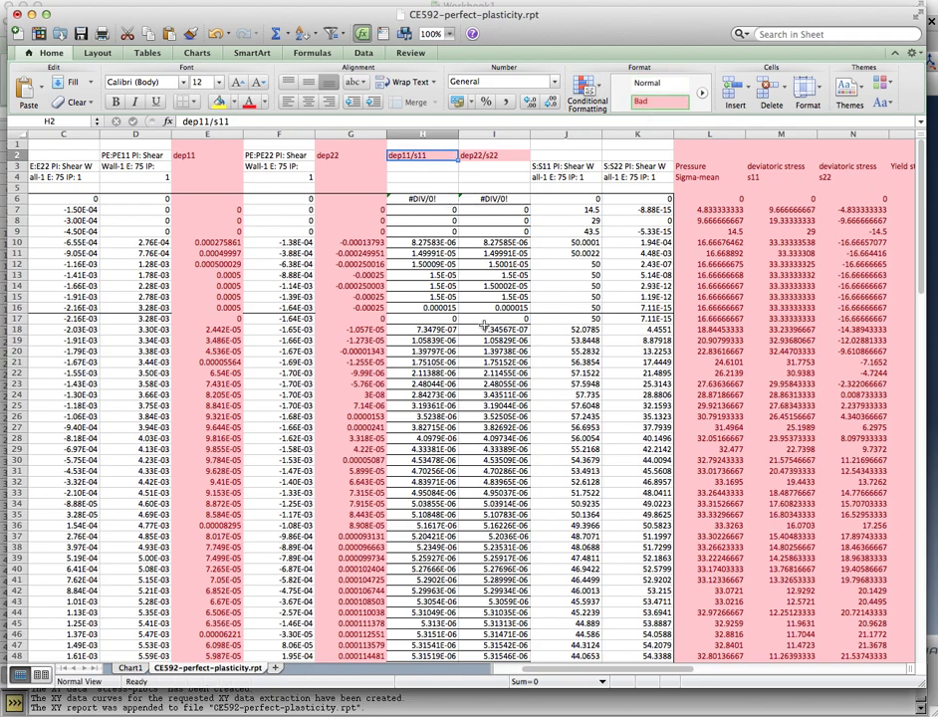
pyautogui.scroll(-5, 484, 325)
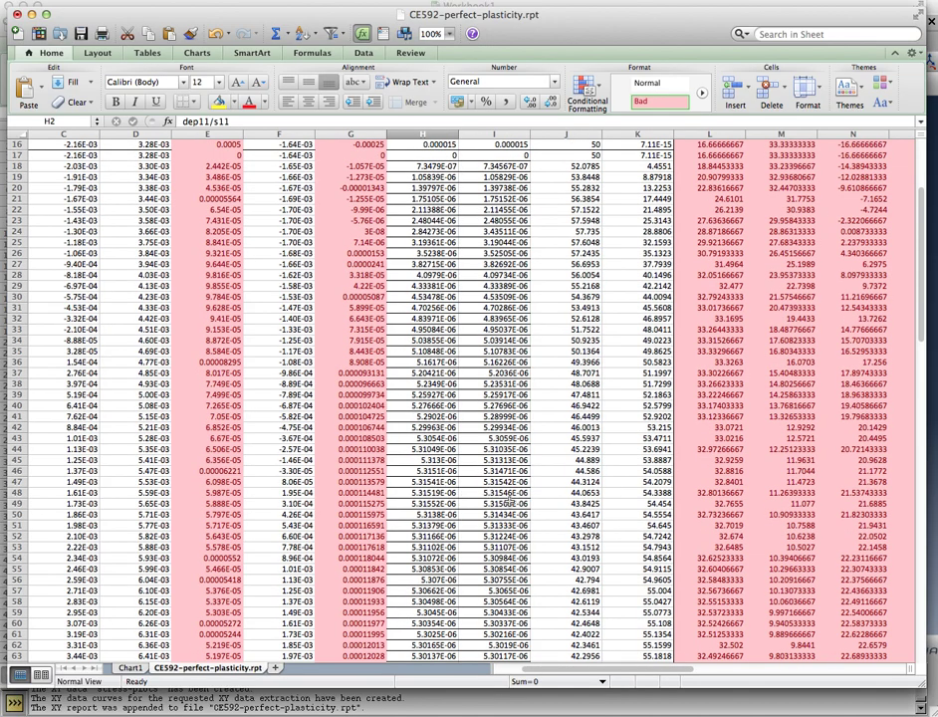
pyautogui.scroll(-4, 448, 537)
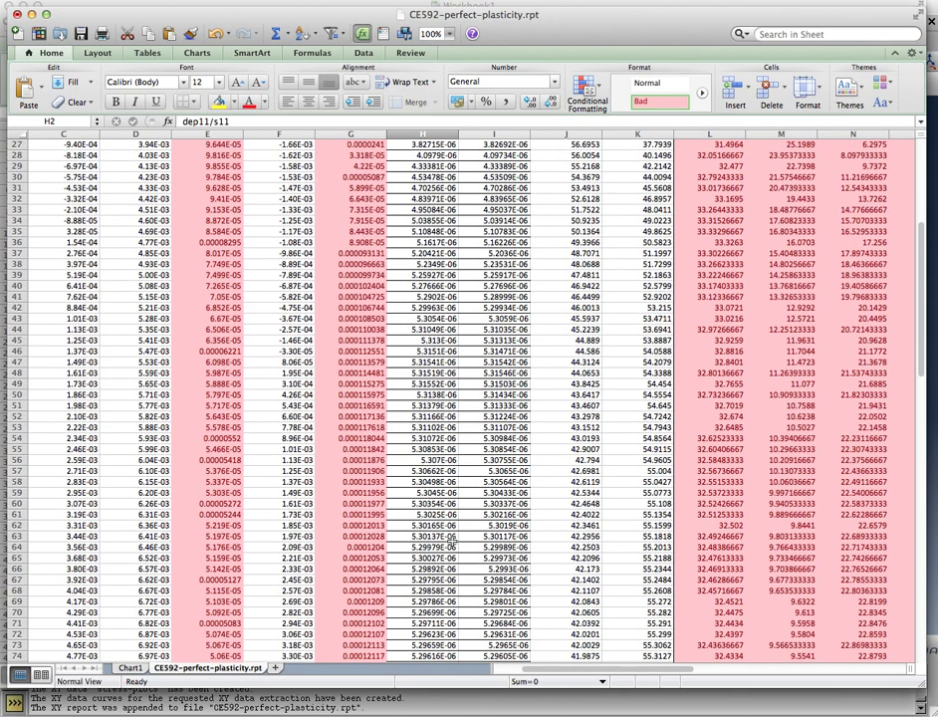
pyautogui.scroll(9, 451, 537)
# Insert an empty column at J, right after dep22/s22.
pyautogui.rightClick(557, 137)
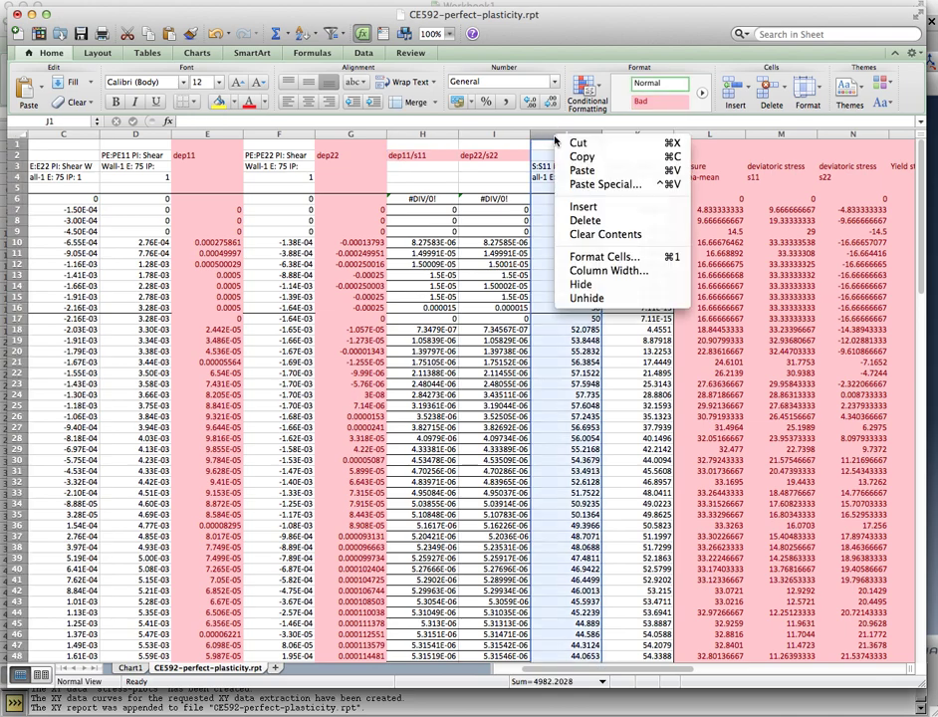
pyautogui.click(582, 206)
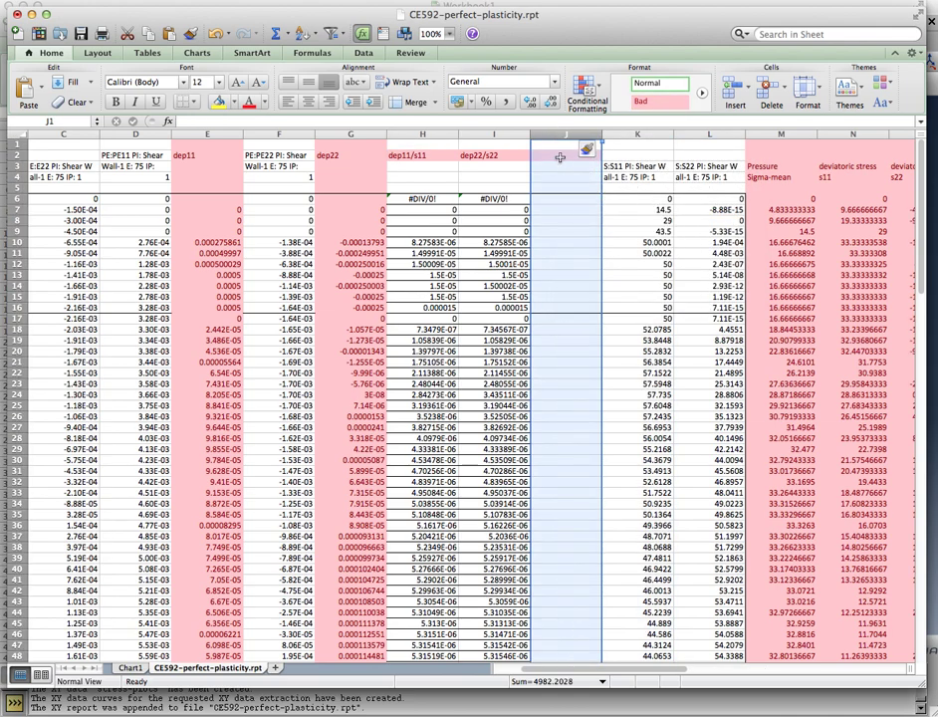
pyautogui.click(559, 156)
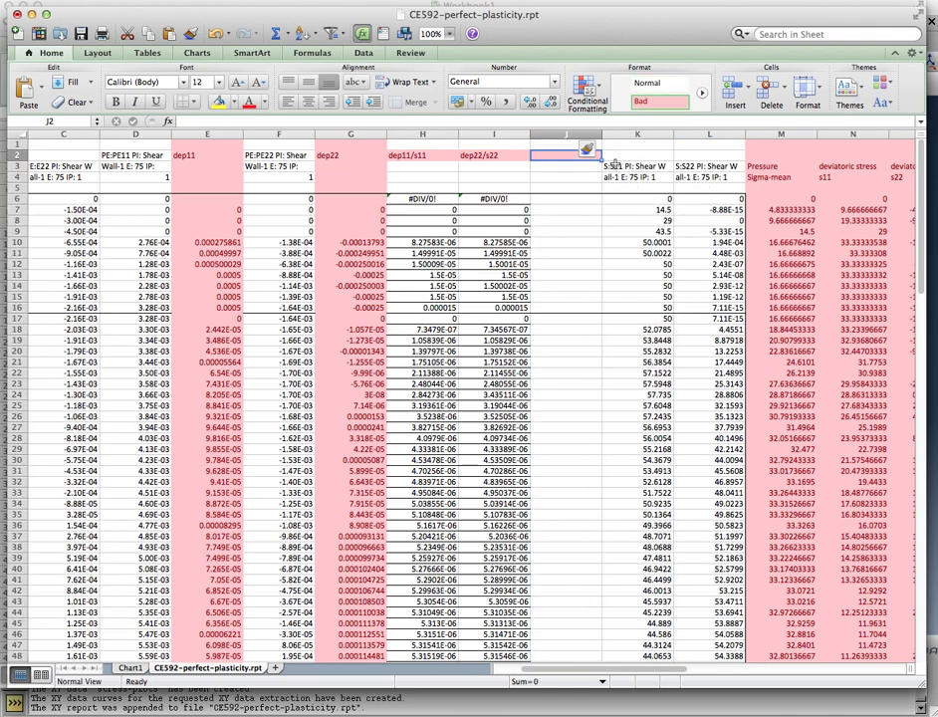
# Attempt the formula =H2/I2/ in J2, accepting the resulting #VALUE! entry.
pyautogui.write('=H')
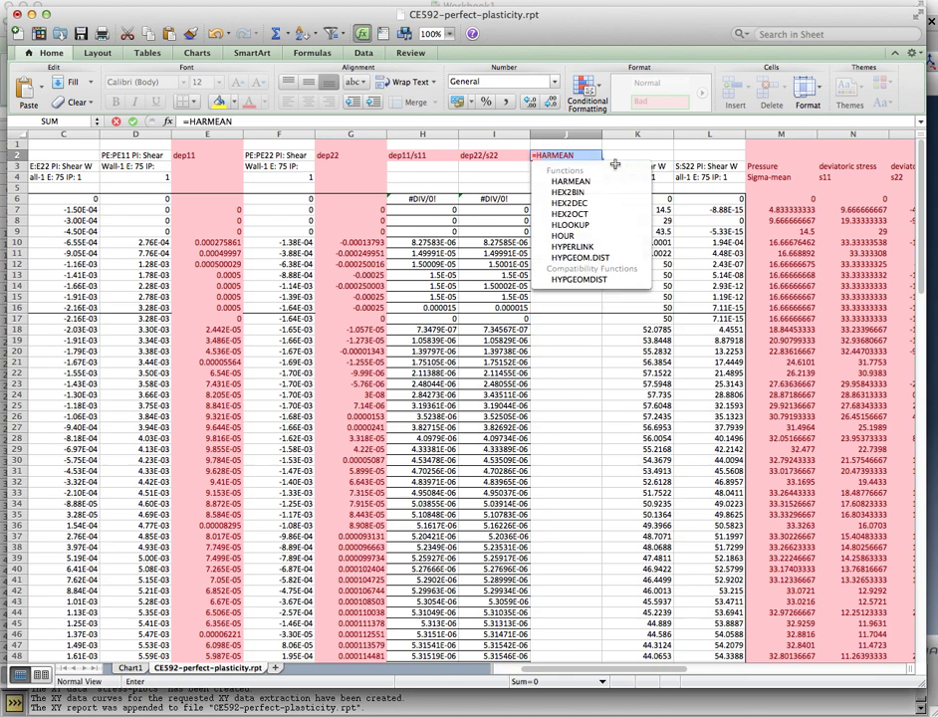
pyautogui.write('$')
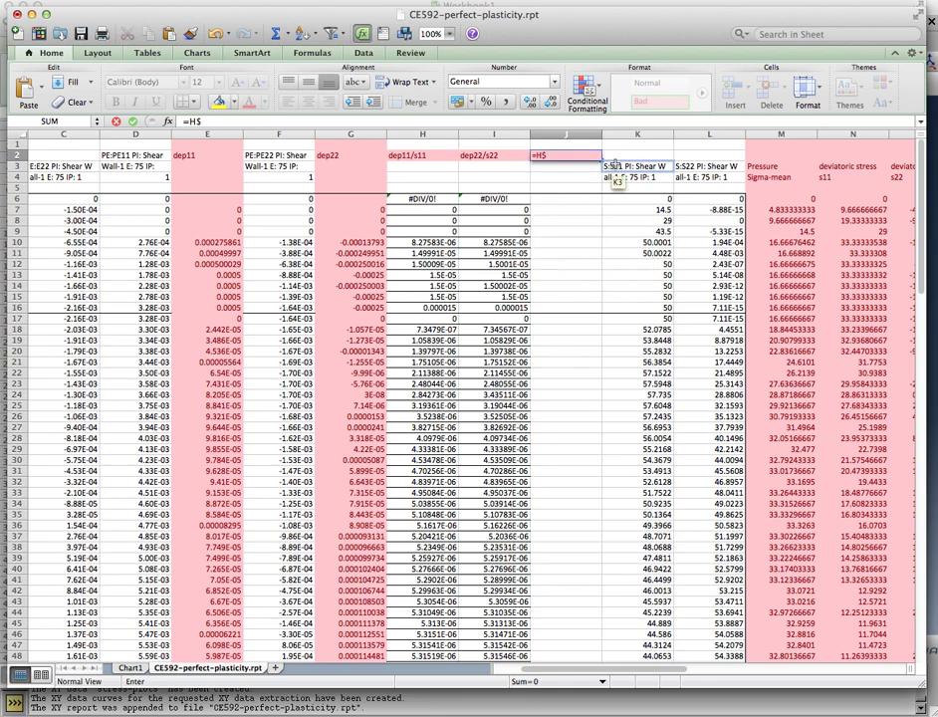
pyautogui.write('/I$')
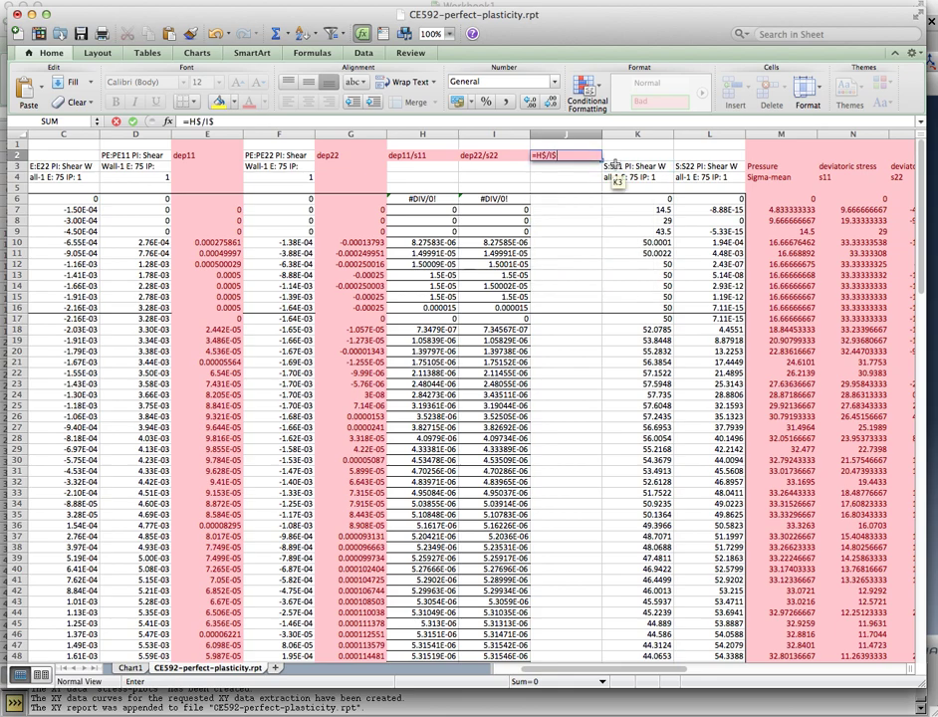
pyautogui.press('Return')
pyautogui.press('Return')
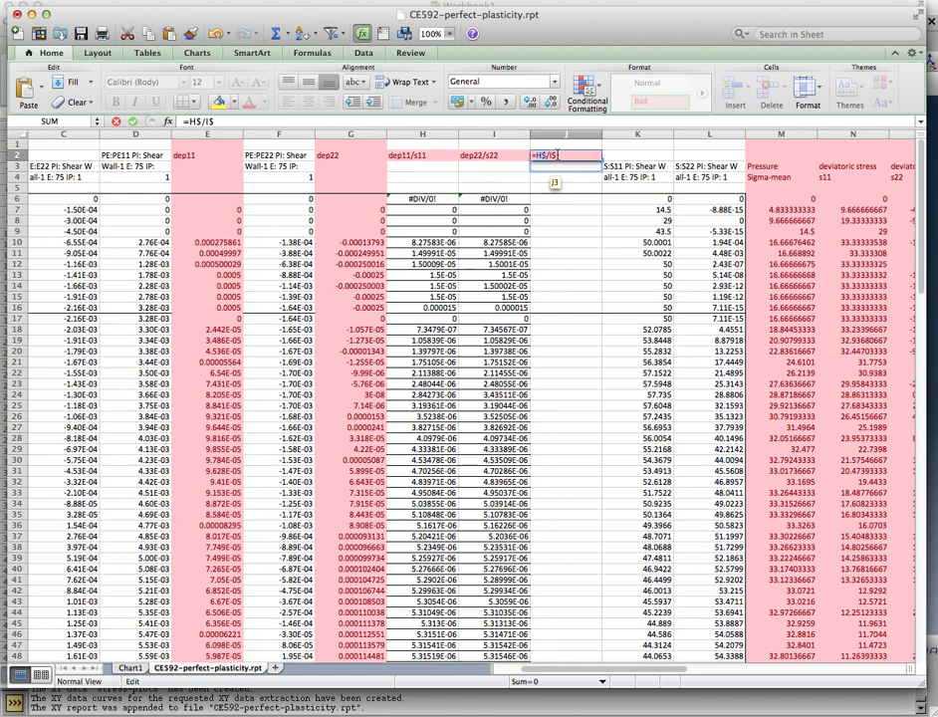
pyautogui.press('BackSpace')
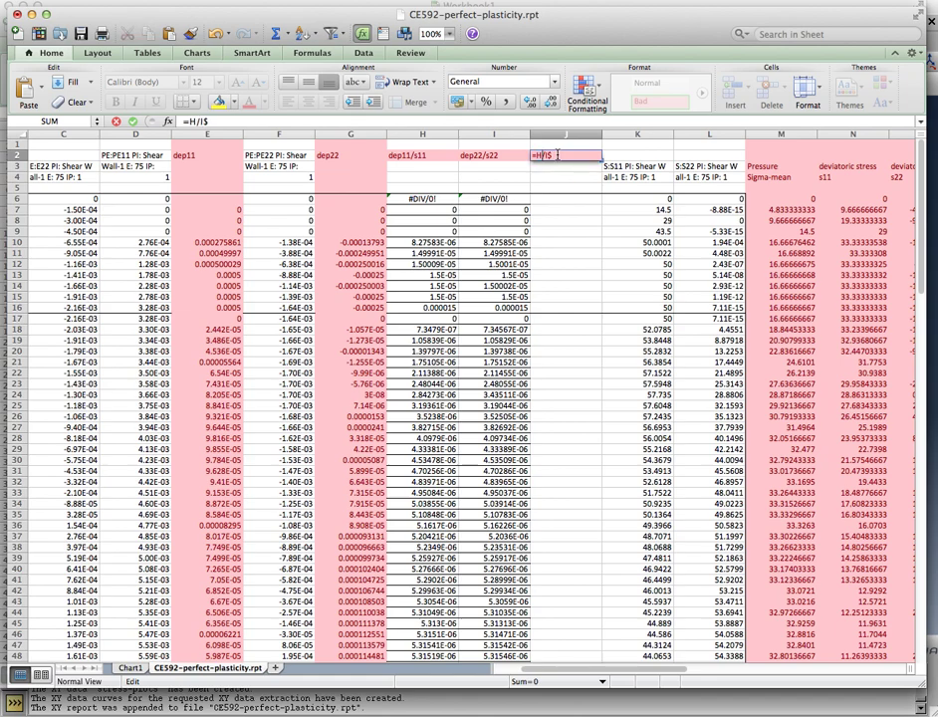
pyautogui.write('2/I')
pyautogui.write('2/')
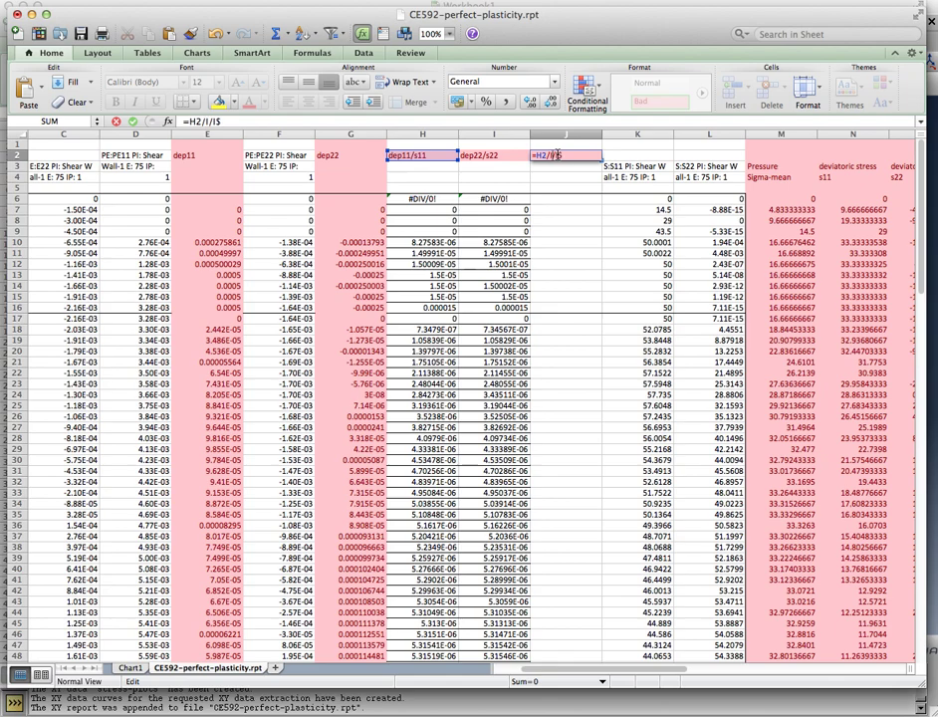
pyautogui.press('Return')
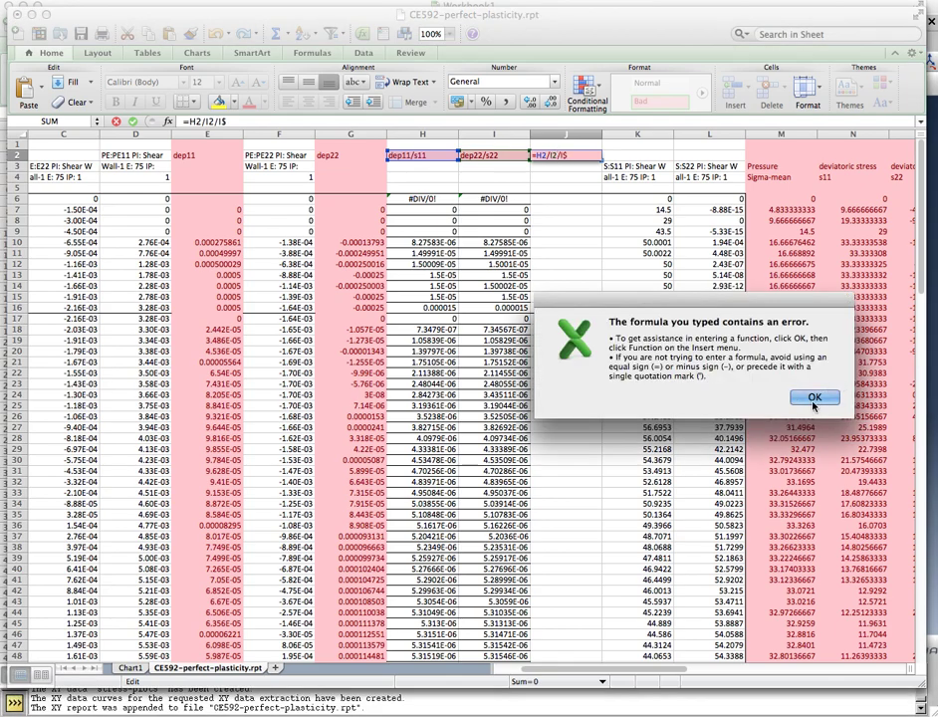
pyautogui.press('Return')
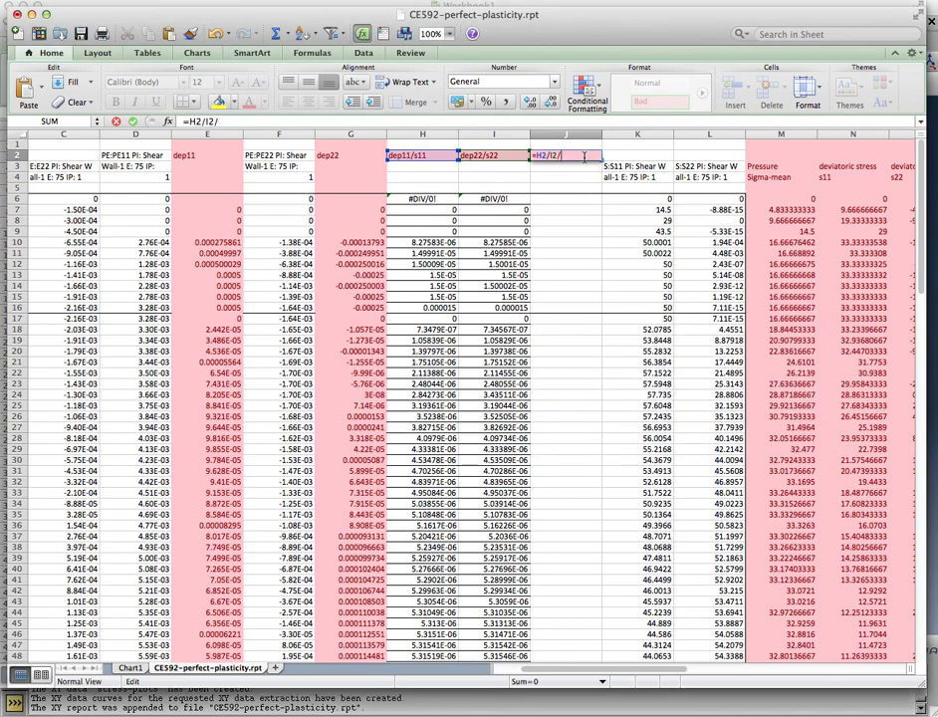
pyautogui.press('Return')
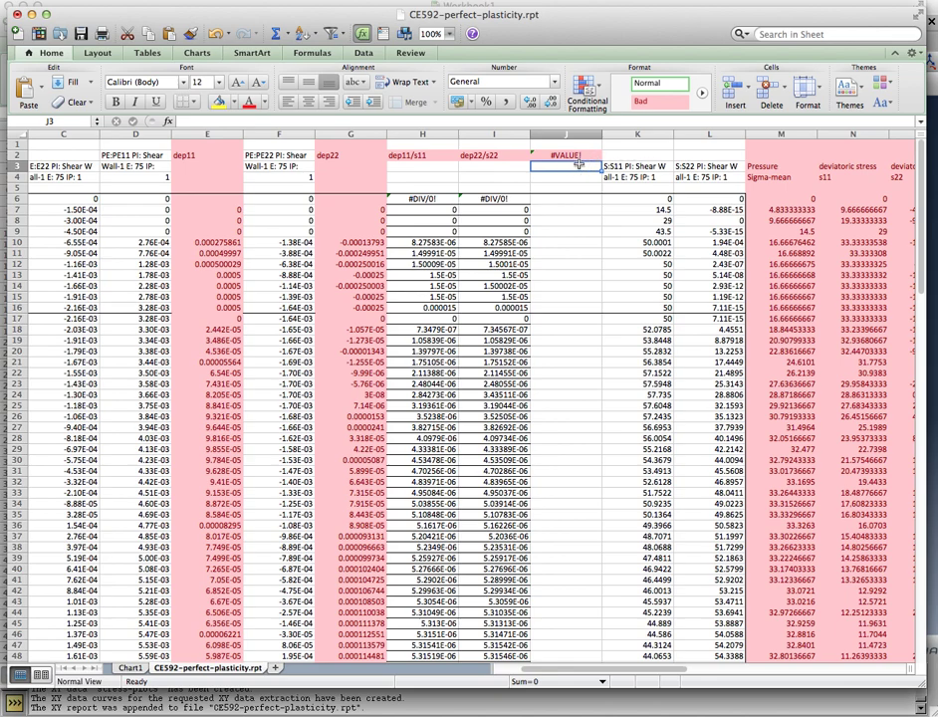
pyautogui.click(584, 156)
# Replace the J2 error with the text heading (dep11/s11)/(dep22/s22).
pyautogui.write('dep11')
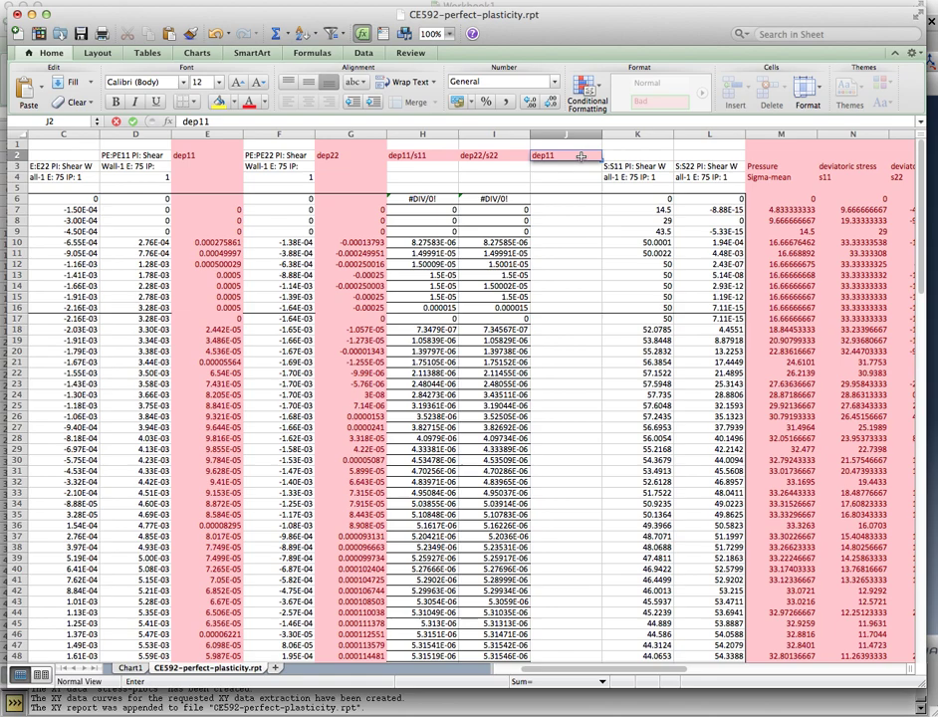
pyautogui.write('/s11)')
pyautogui.click(183, 120)
pyautogui.write('(dep11/s11)/')
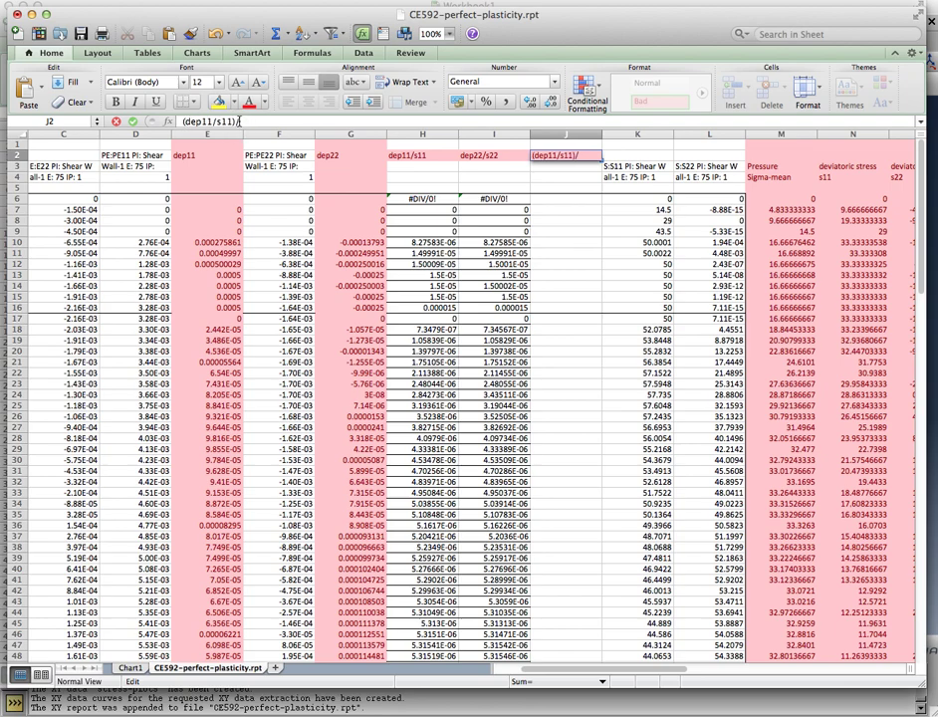
pyautogui.write('(dep2')
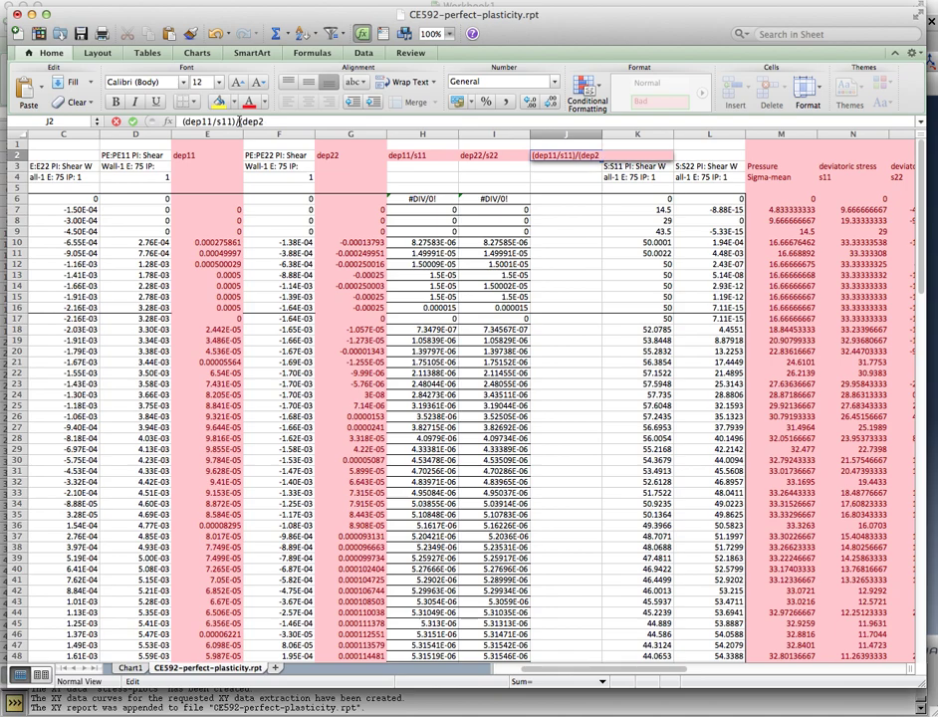
pyautogui.write('2/s220')
pyautogui.press('BackSpace')
pyautogui.press('Return')
pyautogui.press('Return')
pyautogui.press('Return')
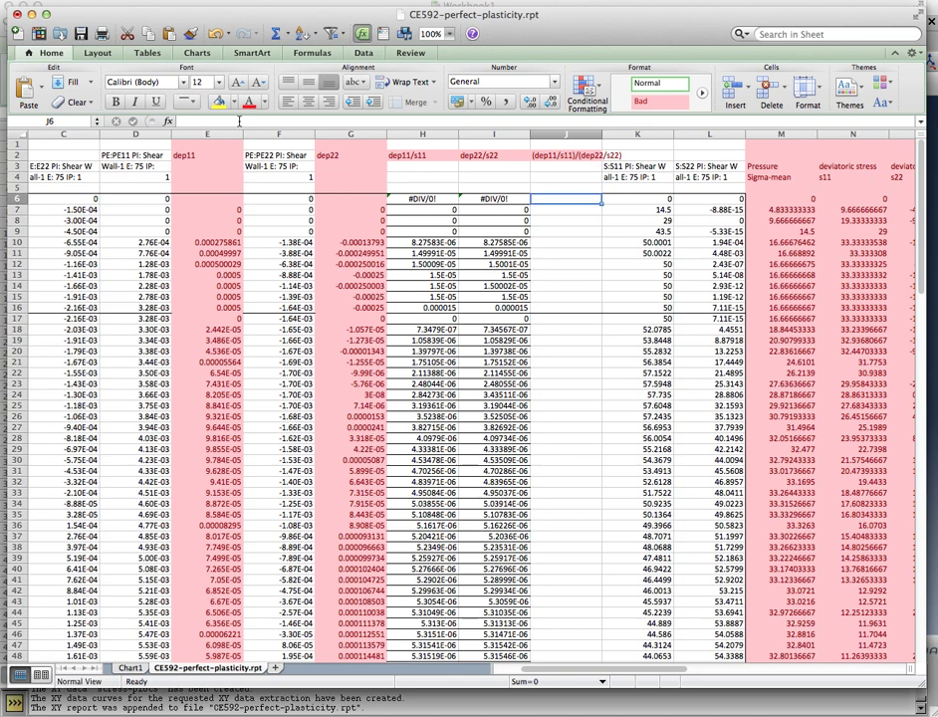